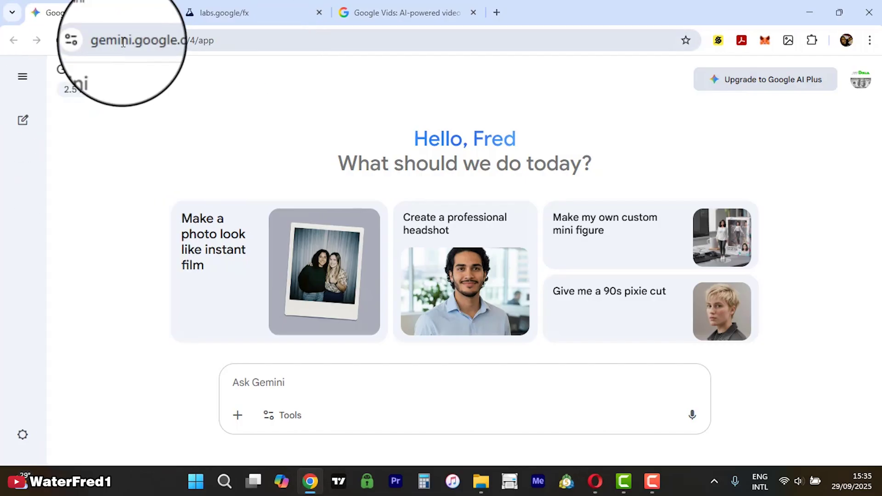
Look over the Google Labs and Google Vids pages
{"action": "left_click", "coordinate": [224, 12]}
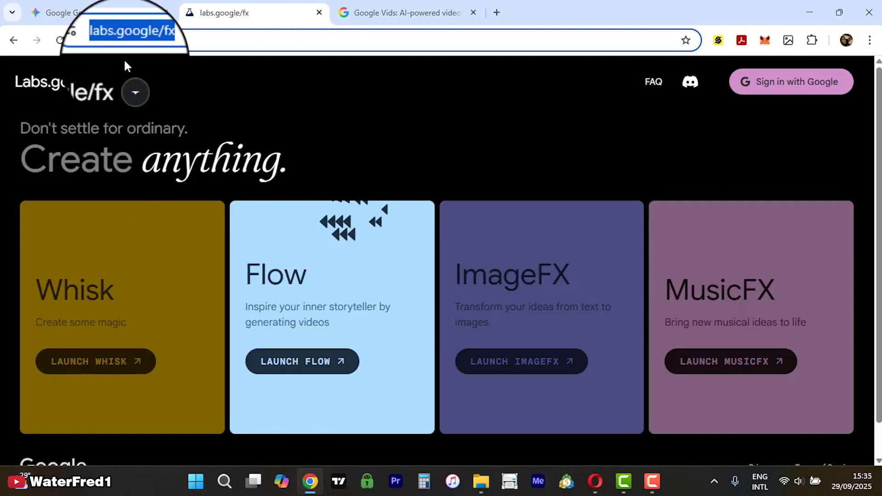
{"action": "left_click", "coordinate": [128, 67]}
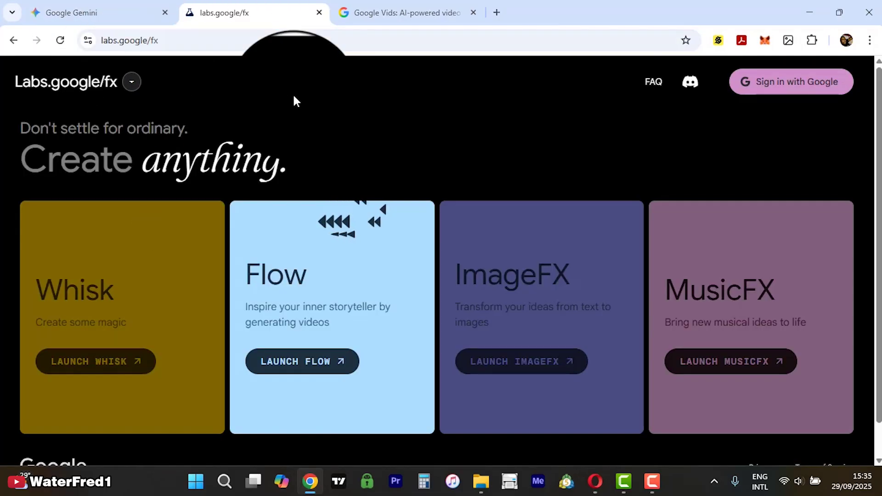
{"action": "left_click", "coordinate": [404, 12]}
{"action": "left_click", "coordinate": [40, 152]}
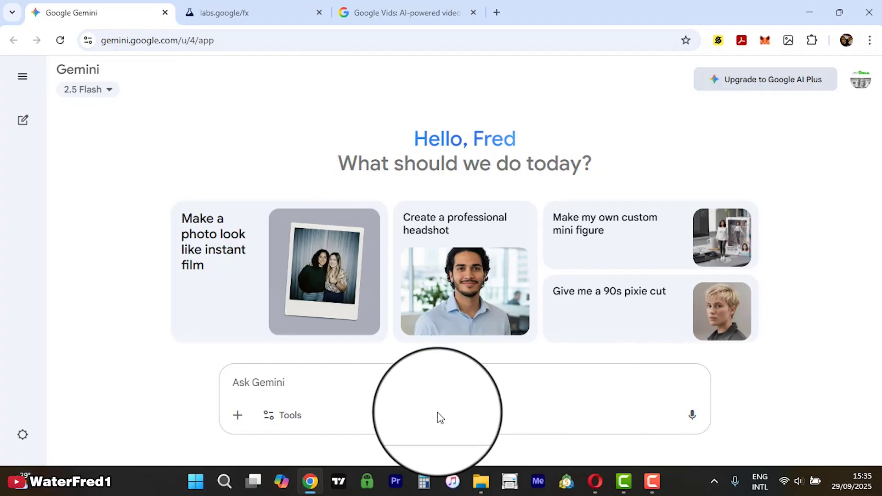
Review Gemini's tools list and the Google AI Plus upgrade plans, then bring up Gemini in Opera
{"action": "left_click", "coordinate": [274, 416]}
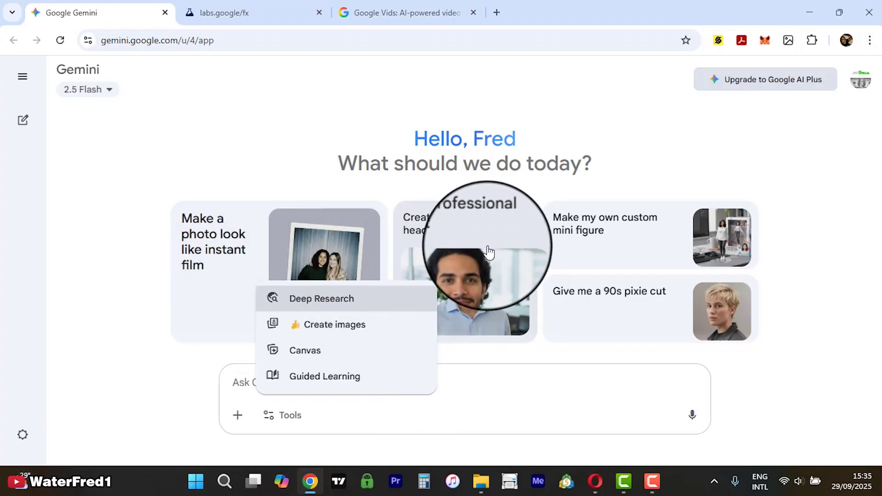
{"action": "left_click", "coordinate": [654, 163]}
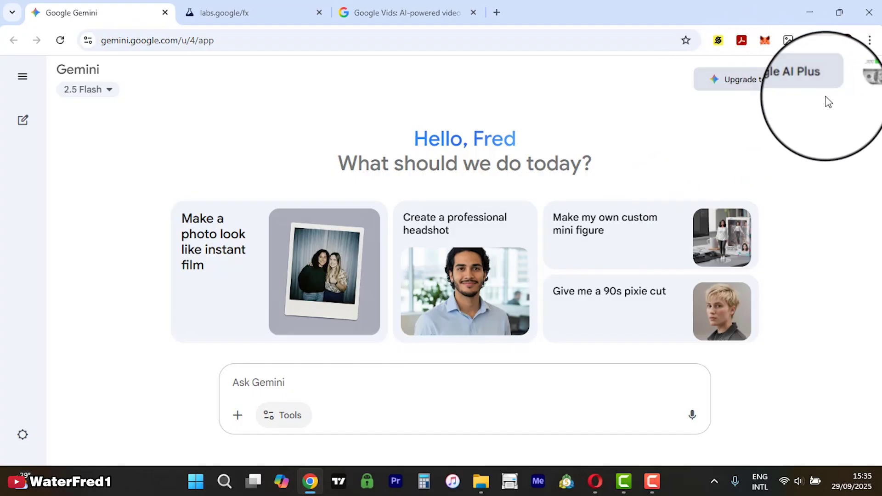
{"action": "left_click", "coordinate": [780, 83]}
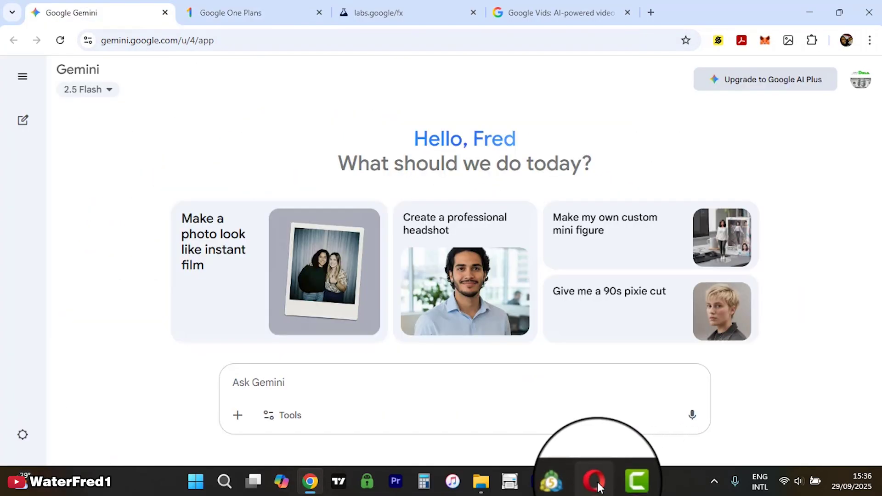
{"action": "left_click", "coordinate": [595, 481]}
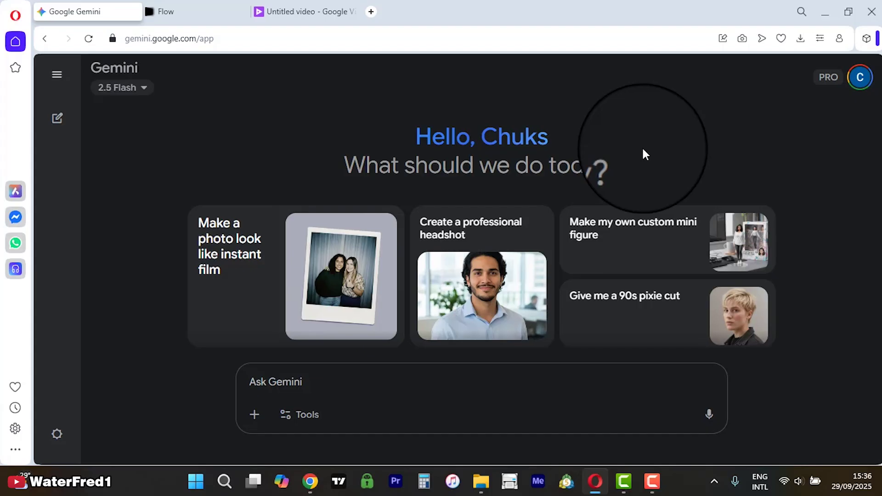
Search geegpay in a new tab, open the Geegpay website, and return to Gemini
{"action": "left_click", "coordinate": [371, 11]}
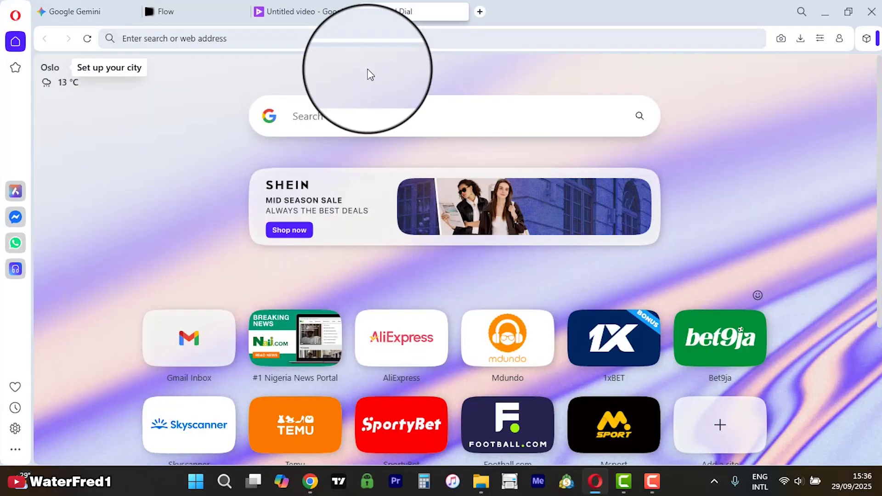
{"action": "type", "text": "geeg"}
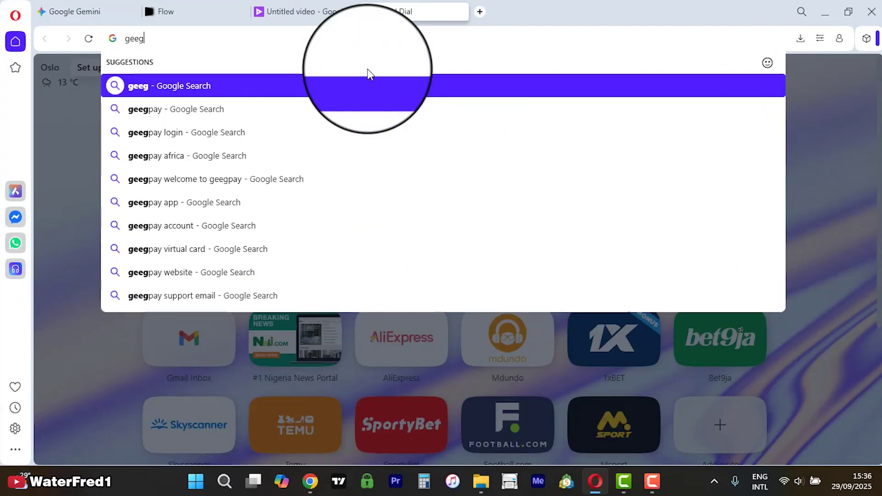
{"action": "type", "text": "pay"}
{"action": "key", "text": "Return"}
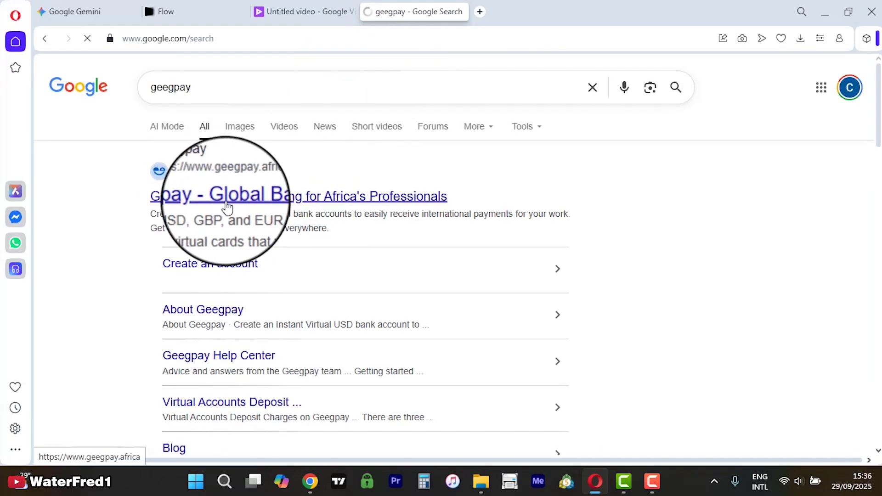
{"action": "left_click", "coordinate": [225, 196]}
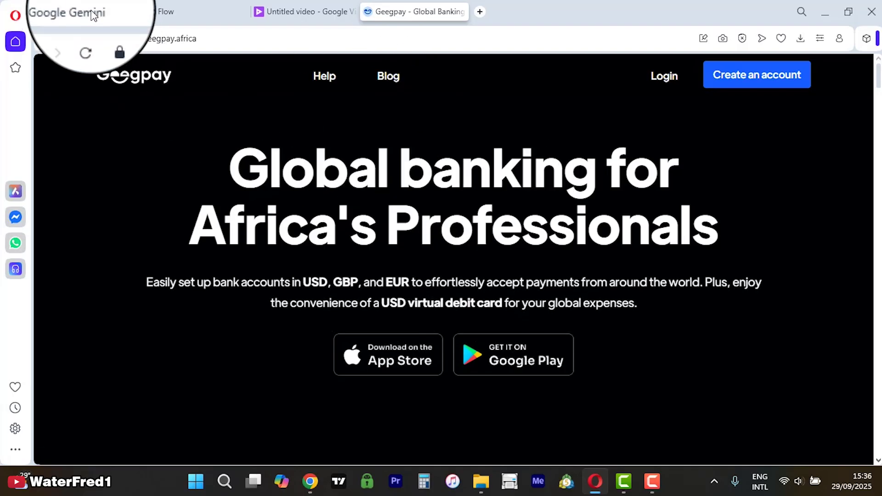
{"action": "left_click", "coordinate": [61, 12]}
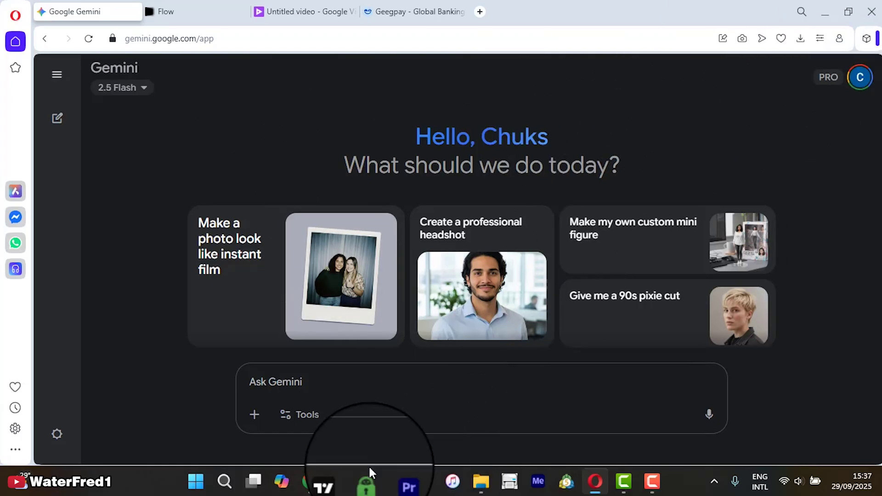
{"action": "left_click", "coordinate": [310, 481]}
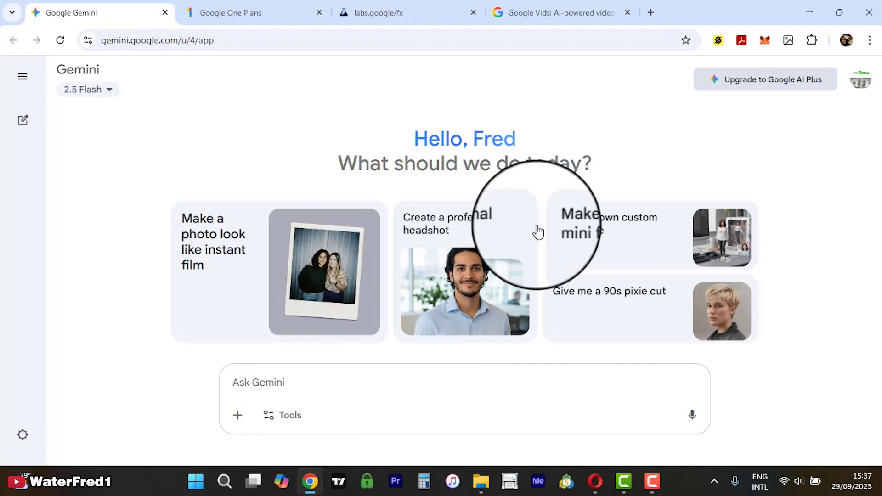
{"action": "left_click", "coordinate": [758, 83]}
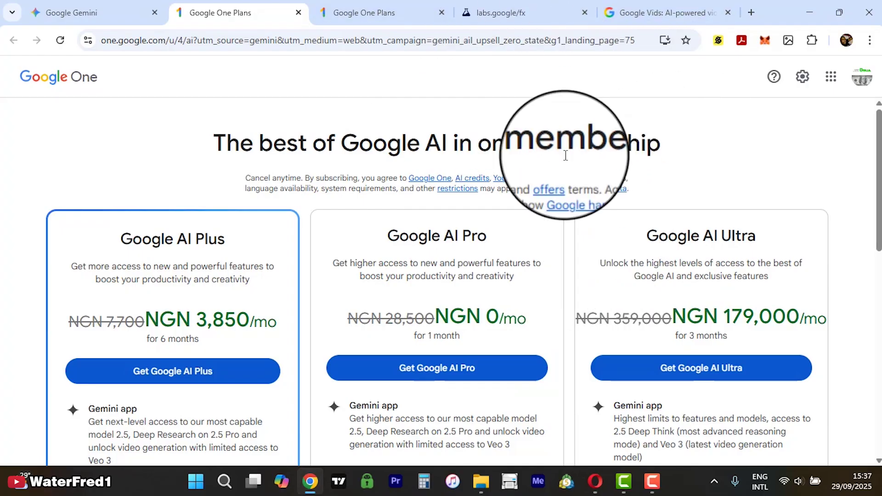
{"action": "left_click", "coordinate": [592, 481]}
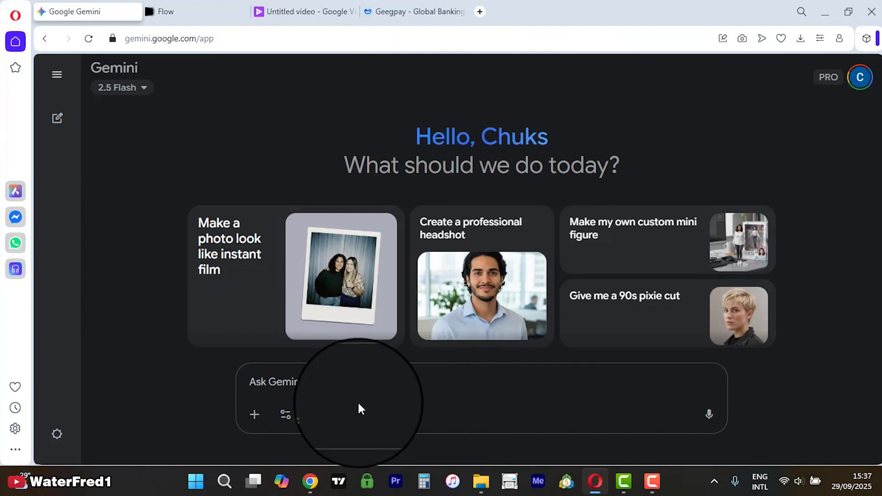
Using Create videos with Veo, submit a prompt of a short-haired African woman fetching firewood from bushes
{"action": "left_click", "coordinate": [293, 418]}
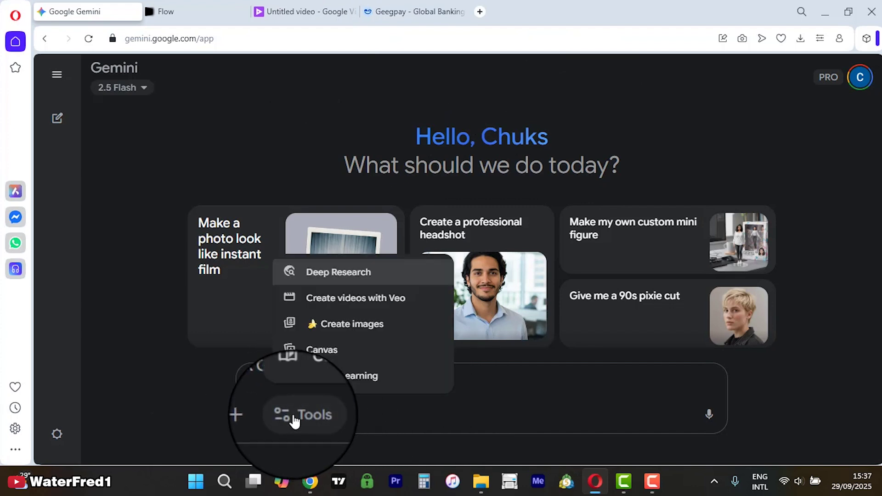
{"action": "left_click", "coordinate": [340, 304]}
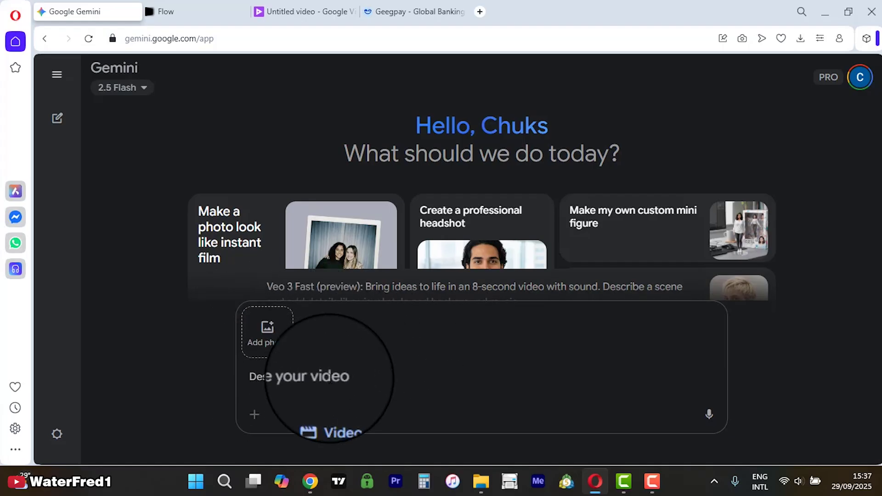
{"action": "left_click", "coordinate": [278, 378]}
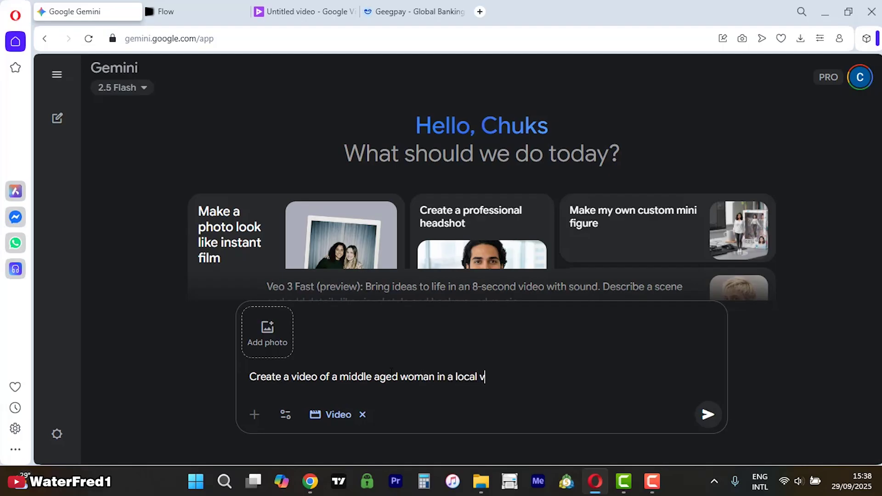
{"action": "type", "text": "fetching firewood from the neighb"}
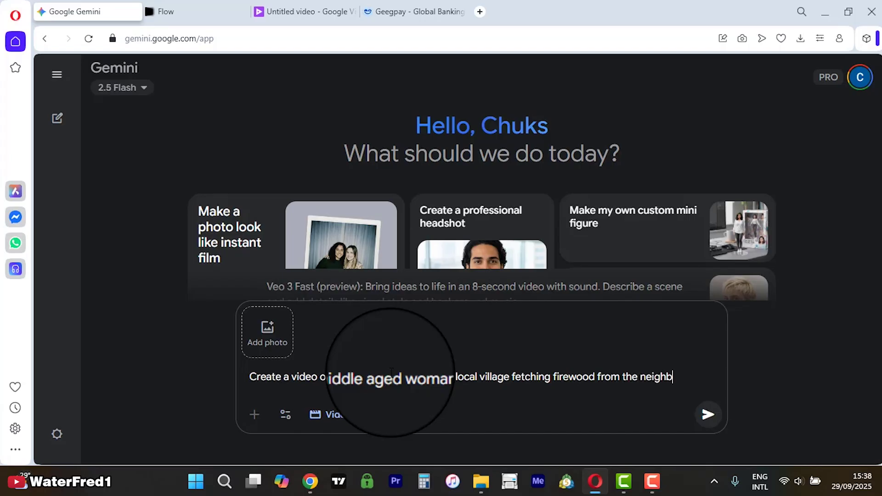
{"action": "type", "text": "ing bushes. make her beautiful and African with a t hair."}
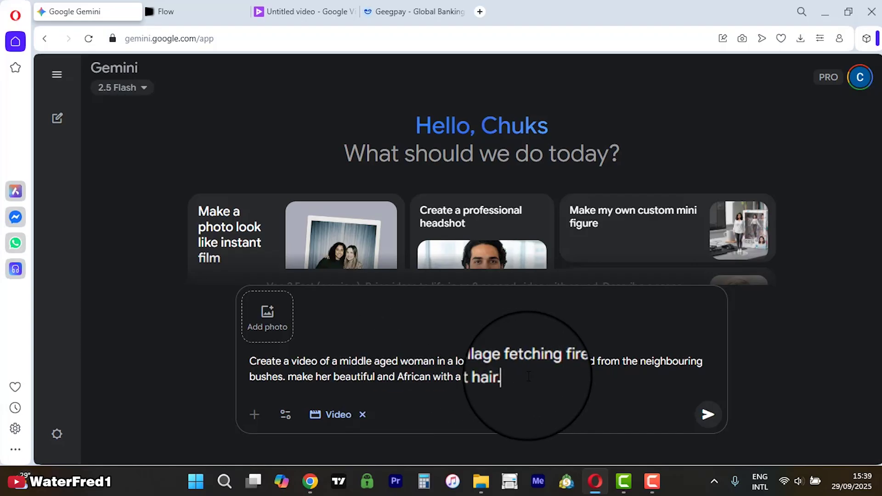
{"action": "key", "text": "Return"}
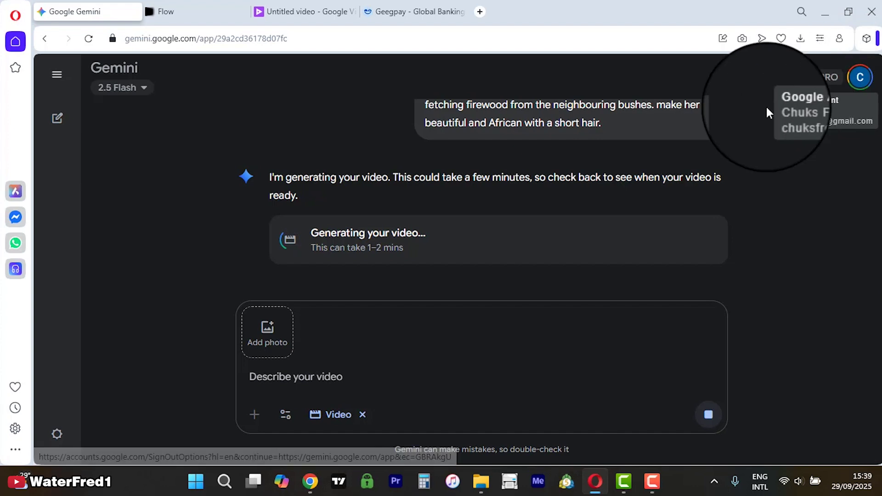
On Flow, check the account's AI credits and create a new project
{"action": "left_click", "coordinate": [199, 8]}
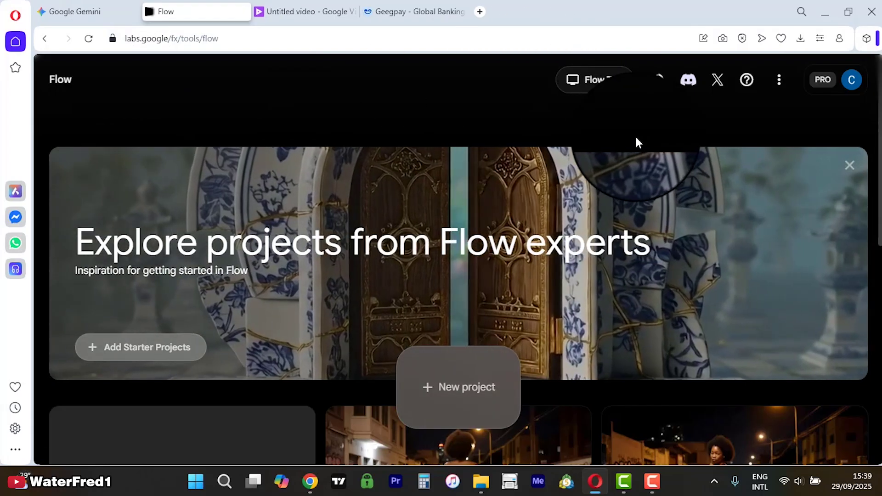
{"action": "scroll", "coordinate": [469, 259], "scroll_direction": "down", "scroll_amount": 3}
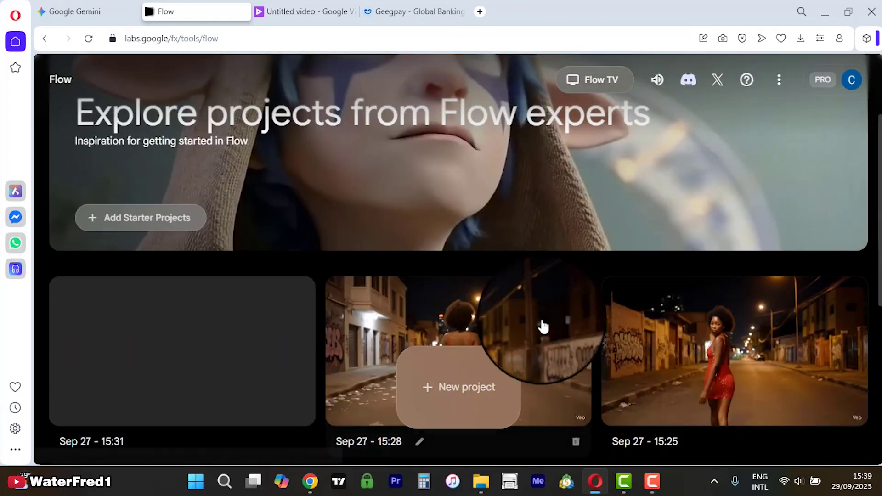
{"action": "scroll", "coordinate": [492, 340], "scroll_direction": "down", "scroll_amount": 2}
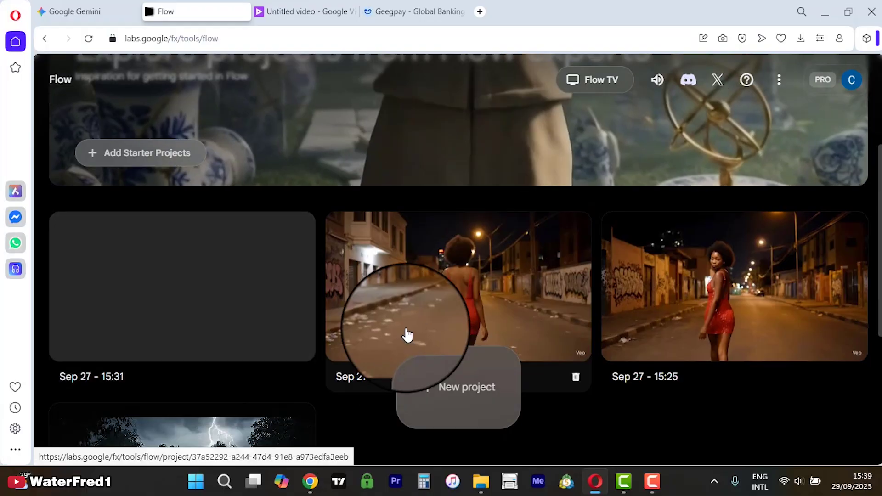
{"action": "scroll", "coordinate": [418, 326], "scroll_direction": "up", "scroll_amount": 3}
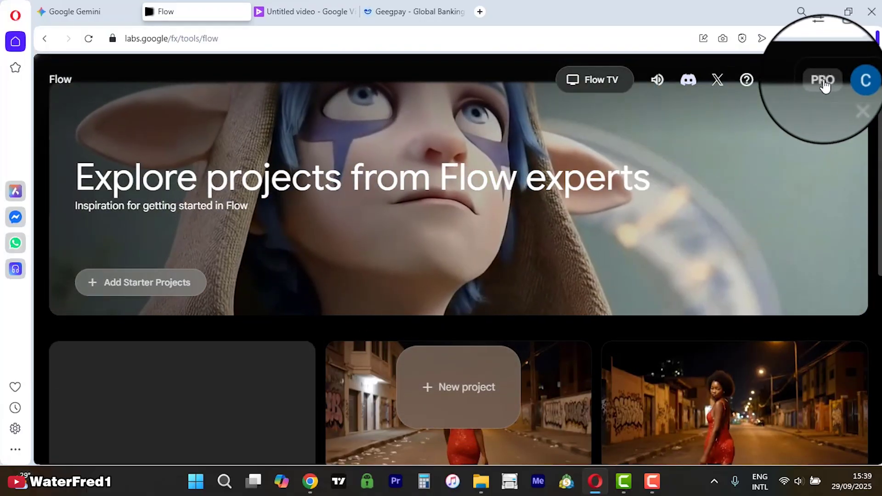
{"action": "left_click", "coordinate": [824, 83]}
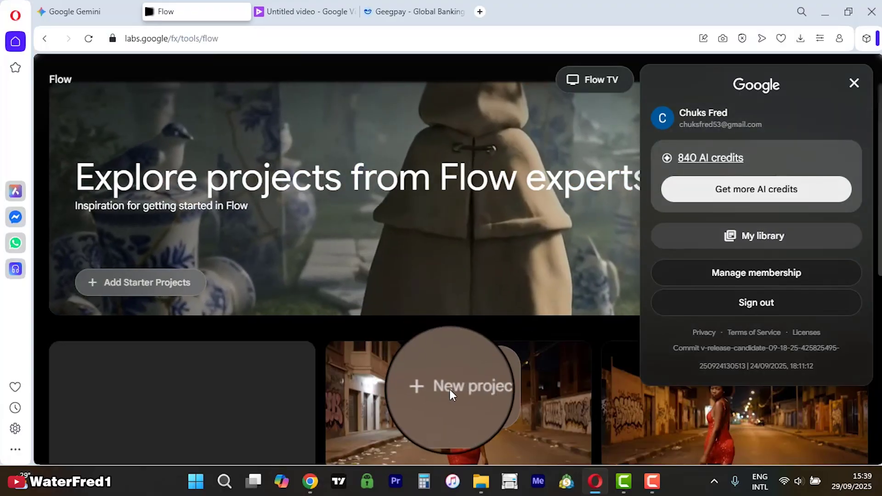
{"action": "left_click", "coordinate": [450, 388]}
{"action": "left_click", "coordinate": [449, 390]}
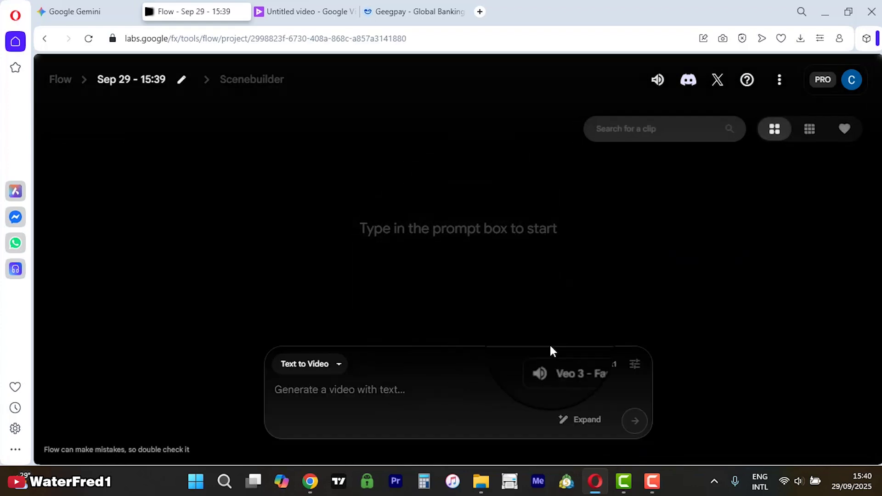
Set Outputs per prompt to 1 in the video generation settings
{"action": "left_click", "coordinate": [590, 367]}
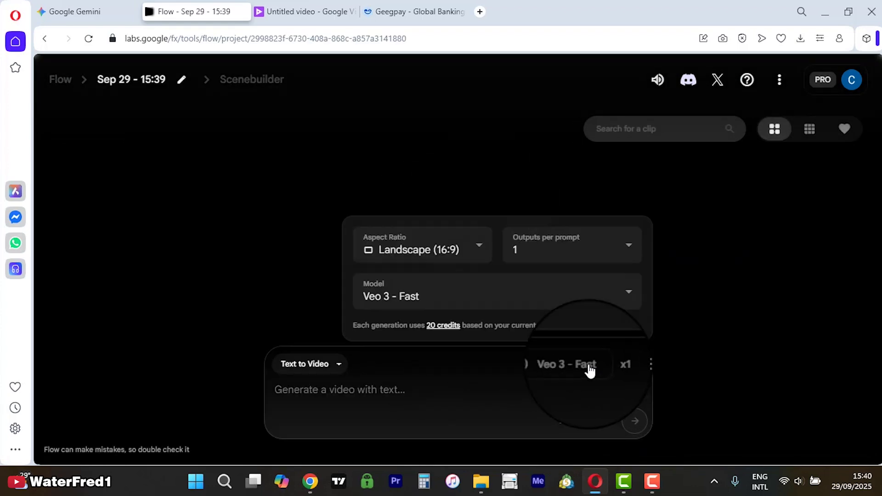
{"action": "left_click", "coordinate": [538, 250]}
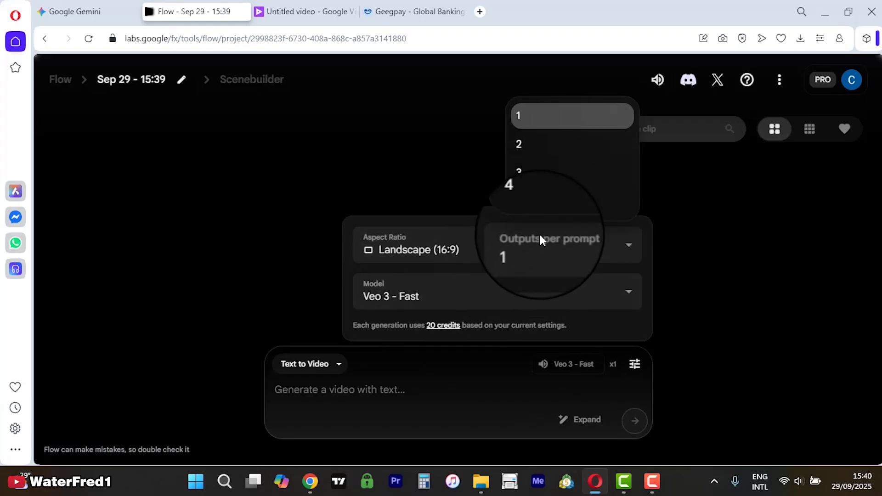
{"action": "left_click", "coordinate": [525, 146]}
{"action": "left_click", "coordinate": [539, 250]}
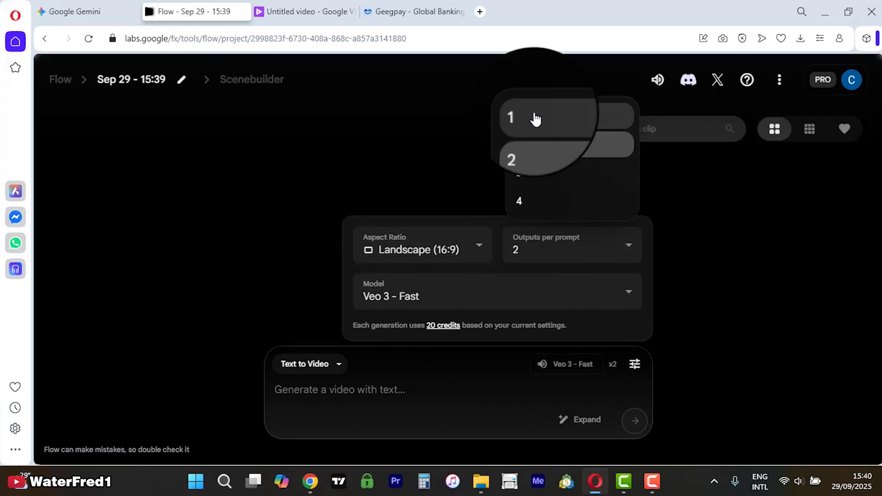
{"action": "left_click", "coordinate": [531, 119]}
Try the Veo 2 - Fast model and check on Gemini's video progress
{"action": "left_click", "coordinate": [457, 296]}
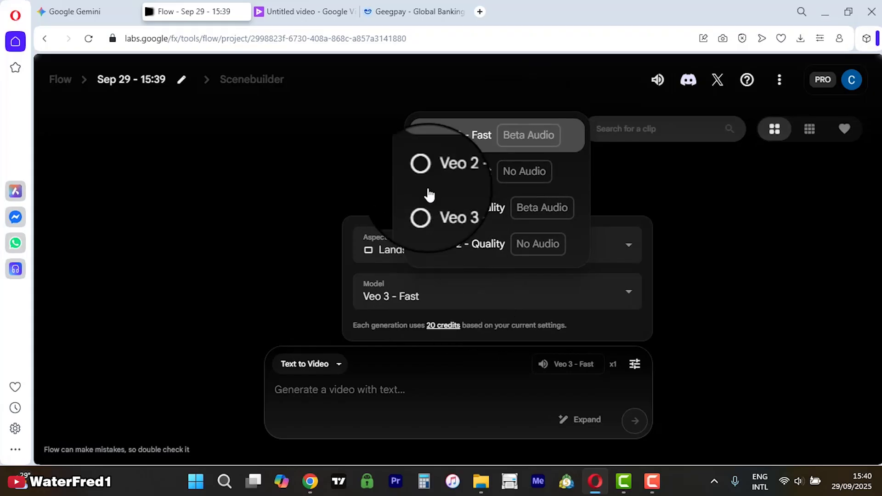
{"action": "left_click", "coordinate": [423, 173]}
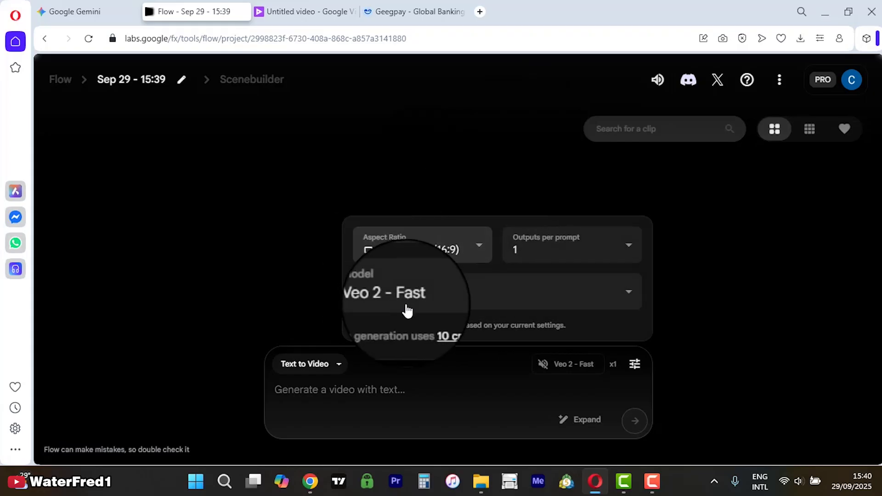
{"action": "left_click", "coordinate": [459, 296]}
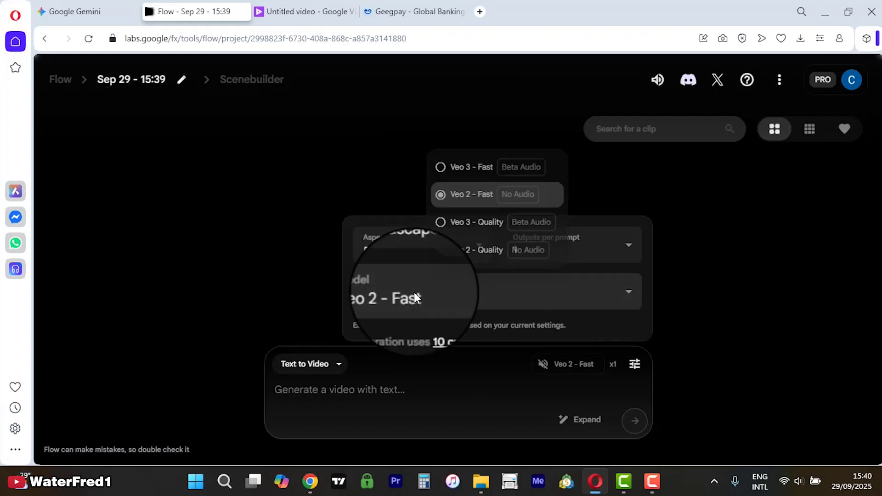
{"action": "left_click", "coordinate": [239, 321]}
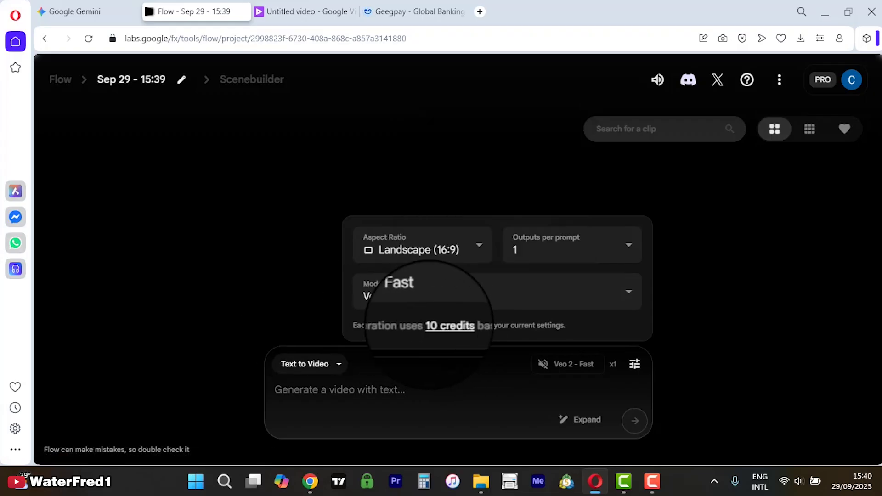
{"action": "left_click", "coordinate": [446, 296]}
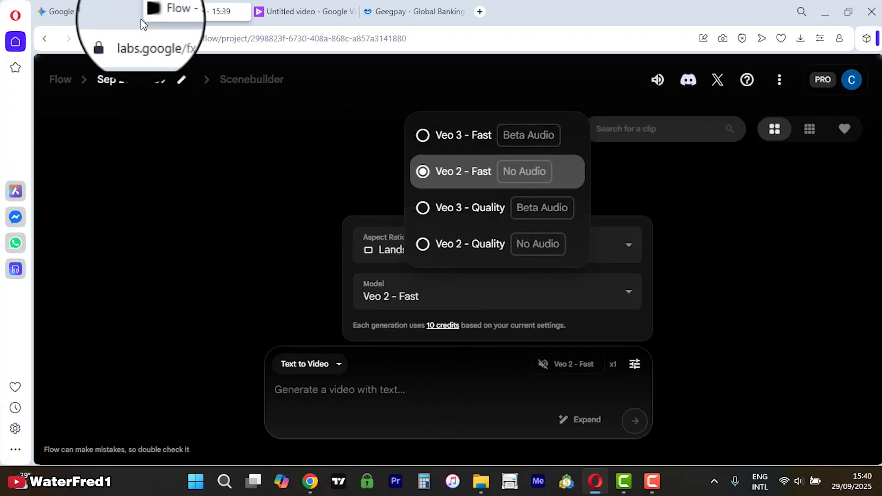
{"action": "left_click", "coordinate": [76, 11]}
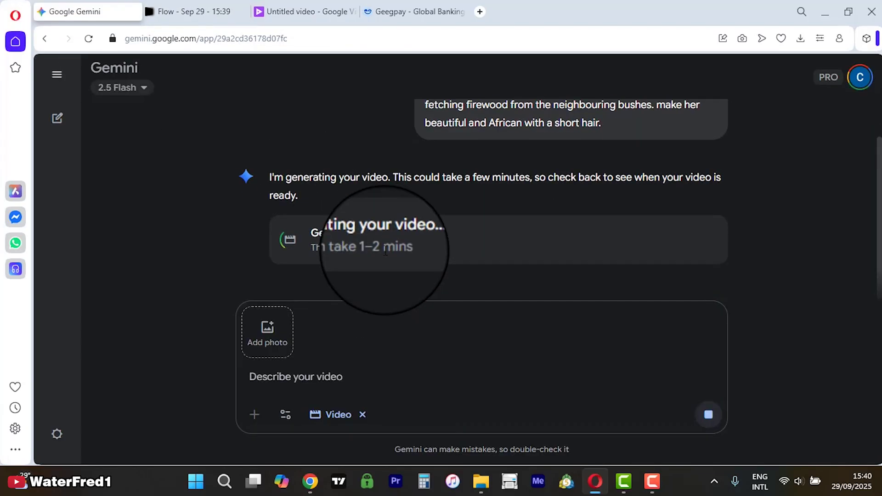
{"action": "left_click", "coordinate": [226, 11]}
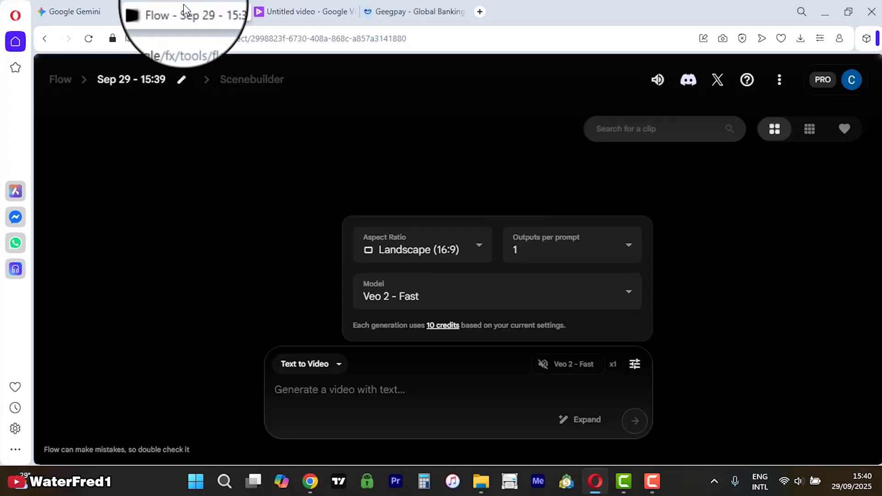
Compare Veo 3 - Quality and Veo 2 - Quality, settle on Veo 3 - Fast, and close settings
{"action": "left_click", "coordinate": [459, 287]}
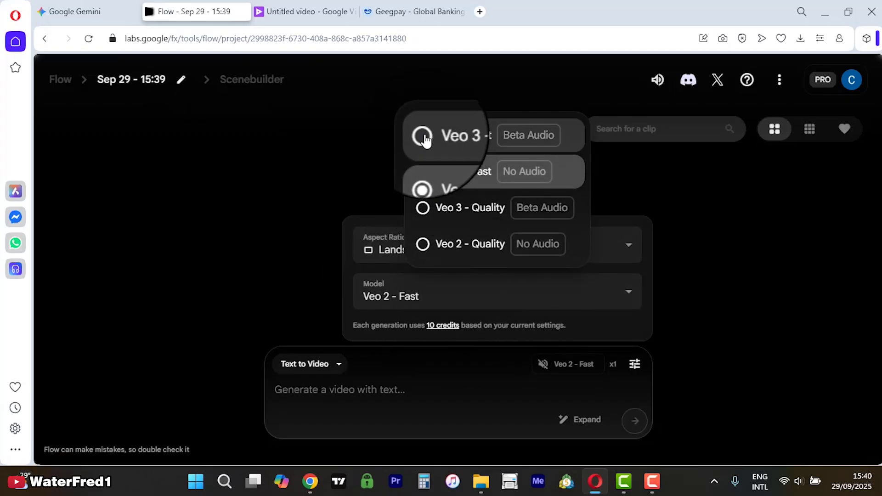
{"action": "left_click", "coordinate": [421, 133]}
{"action": "left_click", "coordinate": [441, 291]}
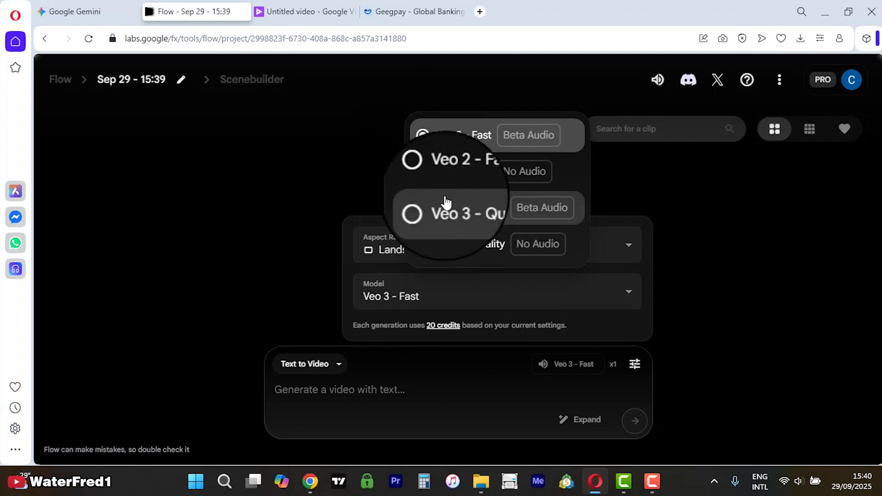
{"action": "left_click", "coordinate": [425, 213]}
{"action": "left_click", "coordinate": [452, 294]}
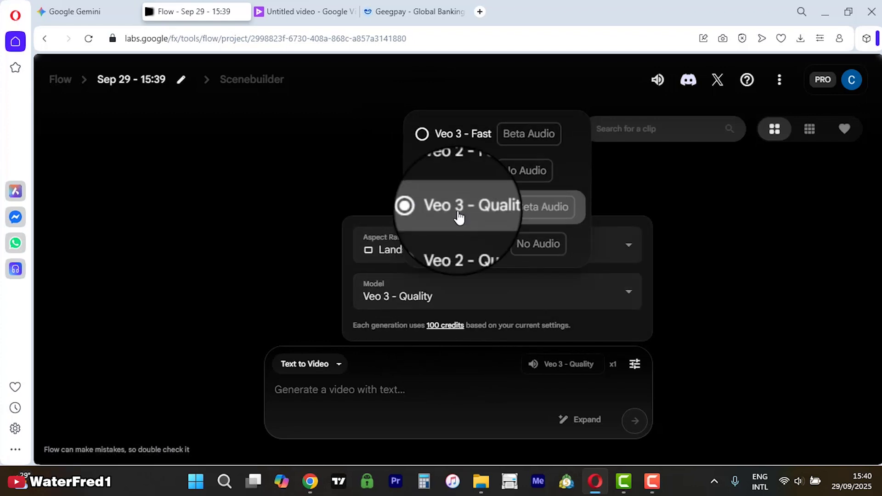
{"action": "left_click", "coordinate": [443, 242]}
{"action": "left_click", "coordinate": [464, 300]}
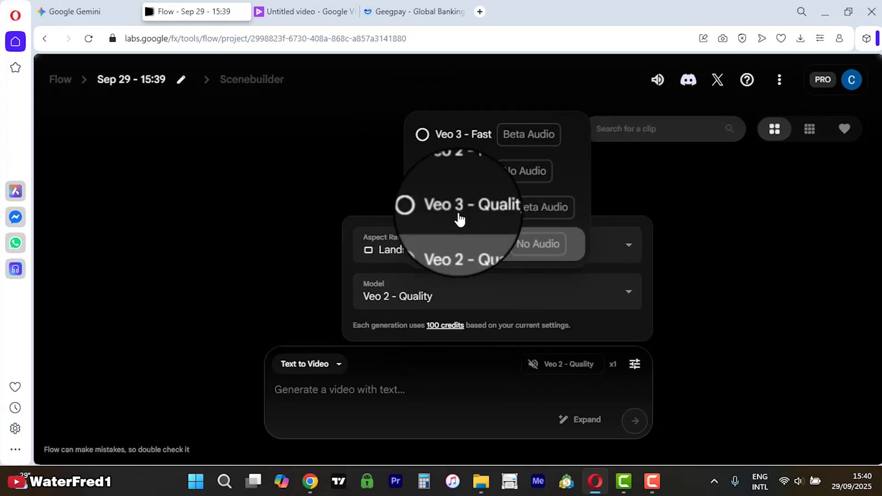
{"action": "left_click", "coordinate": [425, 145]}
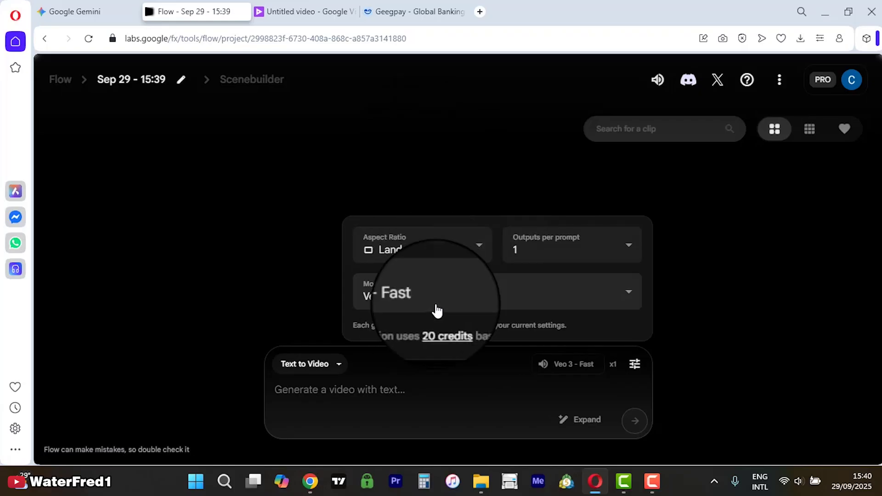
{"action": "left_click", "coordinate": [363, 368]}
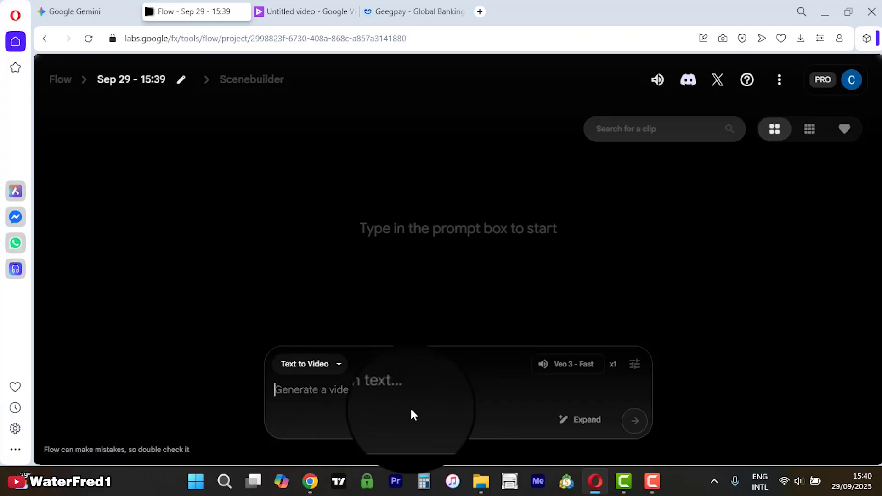
Start a blank Google Vids video, open its Veo 3 clip generator, then return to Flow
{"action": "left_click", "coordinate": [283, 10]}
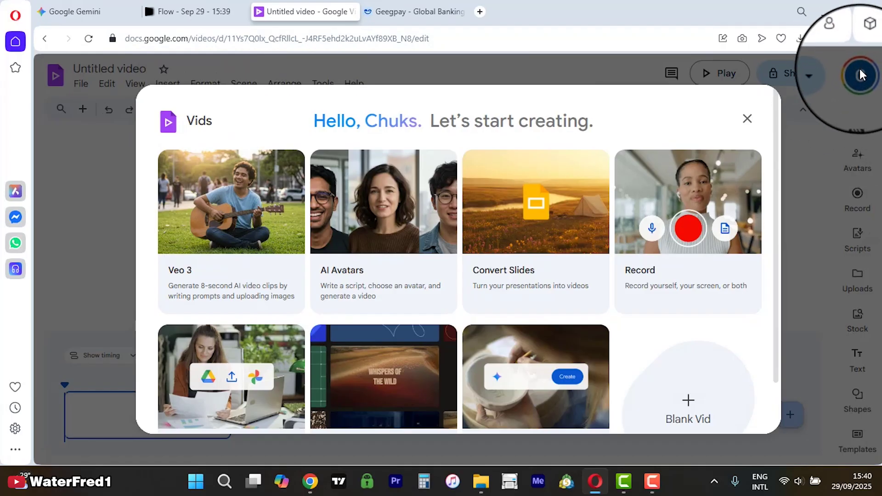
{"action": "scroll", "coordinate": [661, 330], "scroll_direction": "down", "scroll_amount": 1}
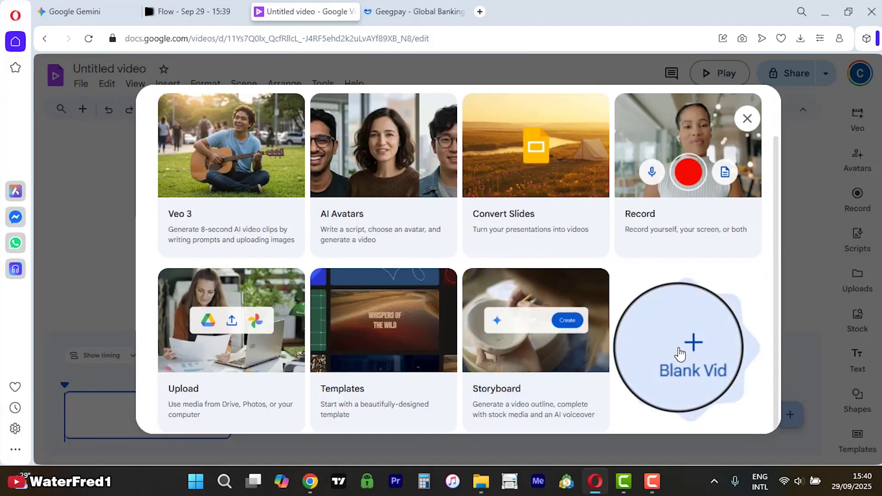
{"action": "left_click", "coordinate": [685, 353]}
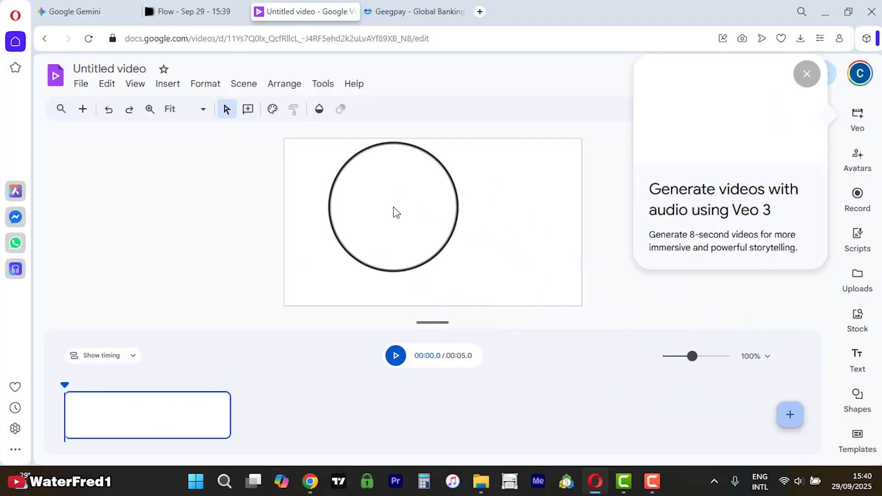
{"action": "left_click", "coordinate": [375, 192]}
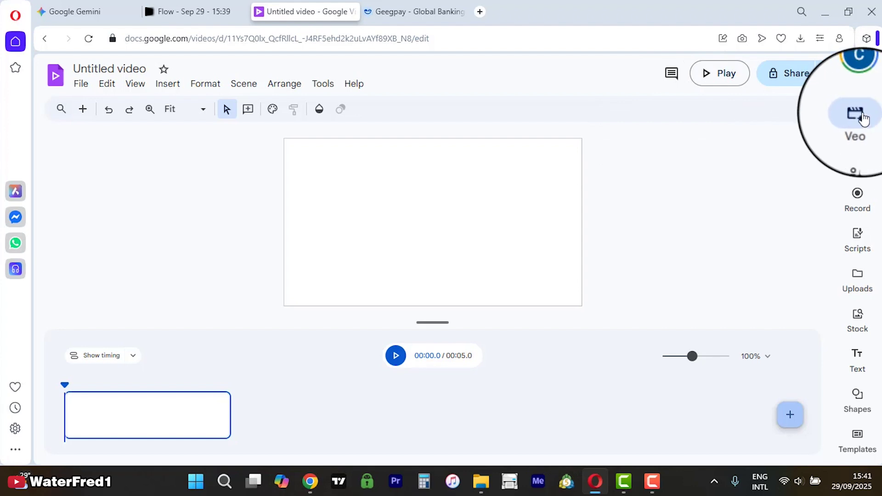
{"action": "left_click", "coordinate": [863, 118]}
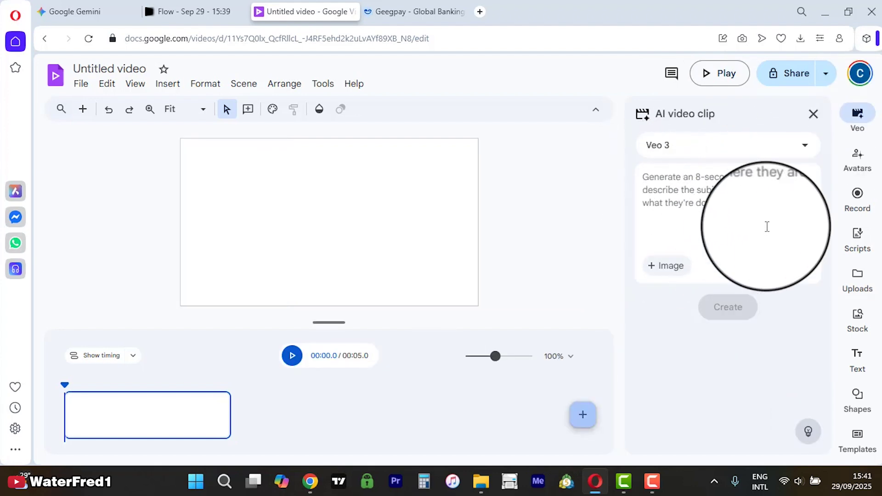
{"action": "left_click", "coordinate": [806, 151]}
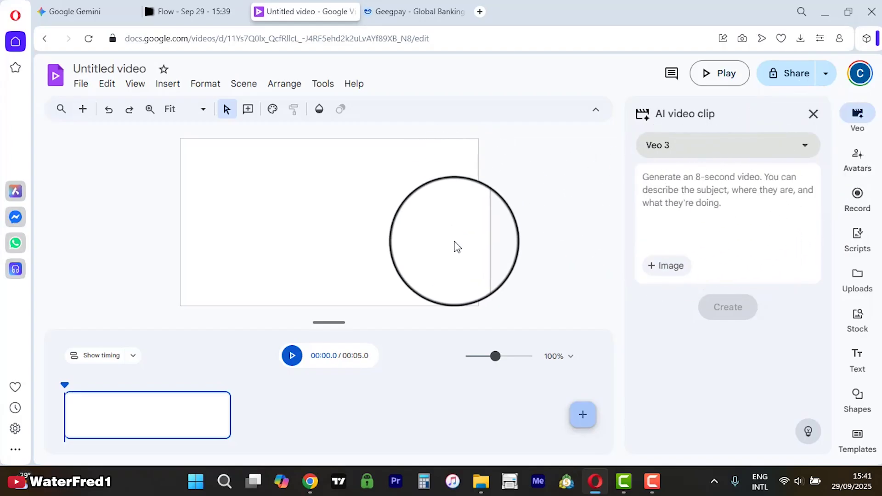
{"action": "left_click", "coordinate": [158, 6]}
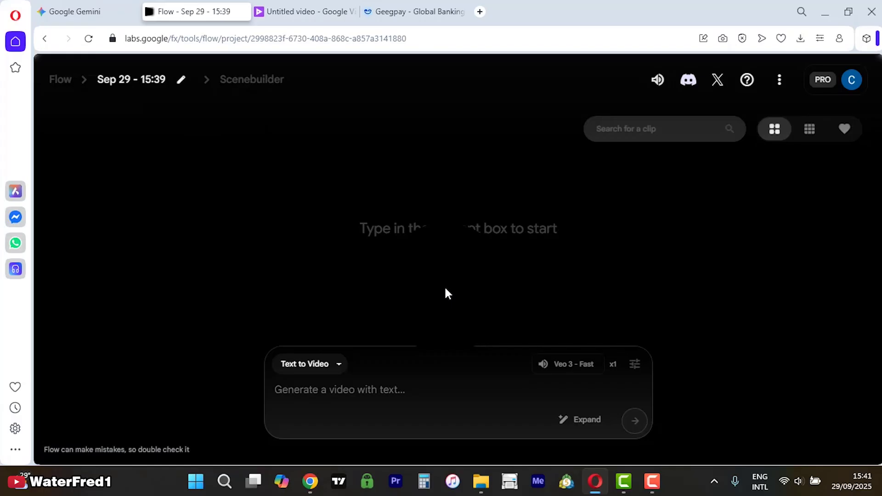
Scroll to Gemini's finished firewood clip and play it
{"action": "left_click", "coordinate": [69, 5]}
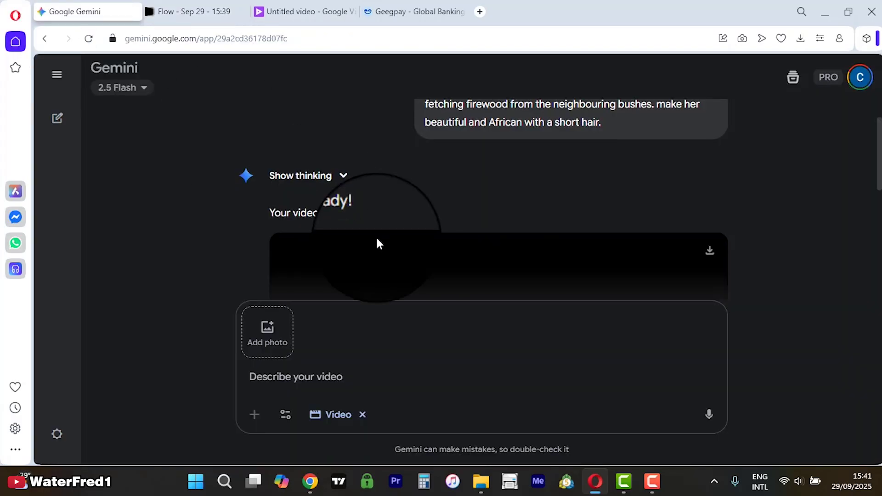
{"action": "scroll", "coordinate": [404, 236], "scroll_direction": "down", "scroll_amount": 3}
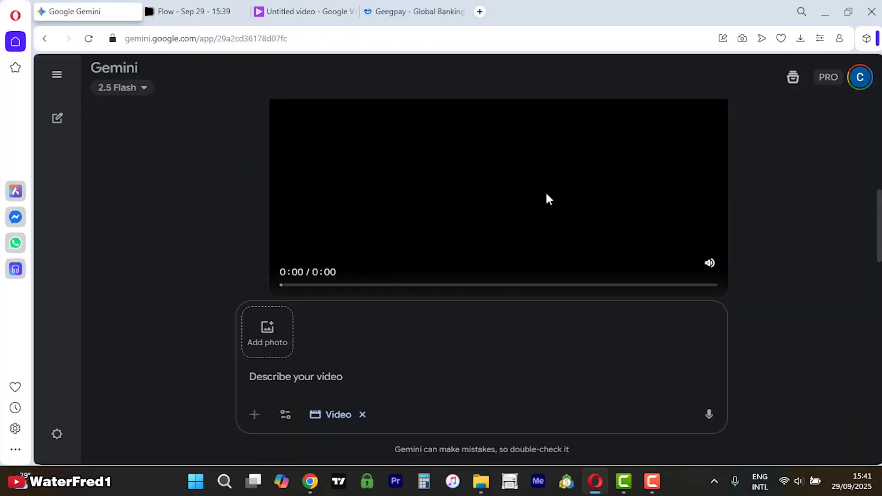
{"action": "scroll", "coordinate": [549, 184], "scroll_direction": "down", "scroll_amount": 3}
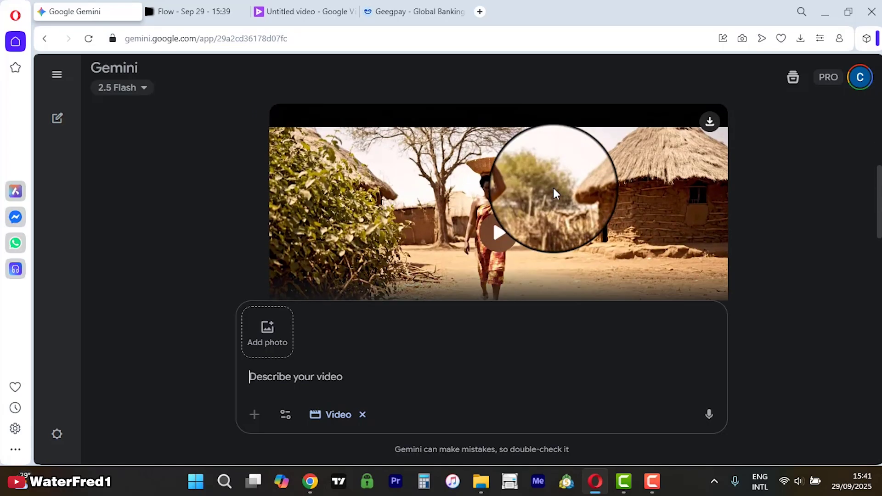
{"action": "scroll", "coordinate": [549, 189], "scroll_direction": "down", "scroll_amount": 1}
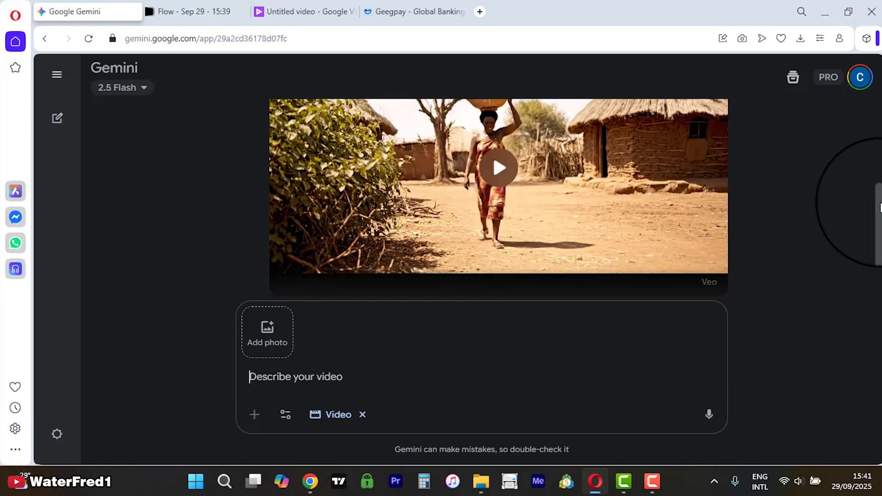
{"action": "left_click", "coordinate": [496, 191]}
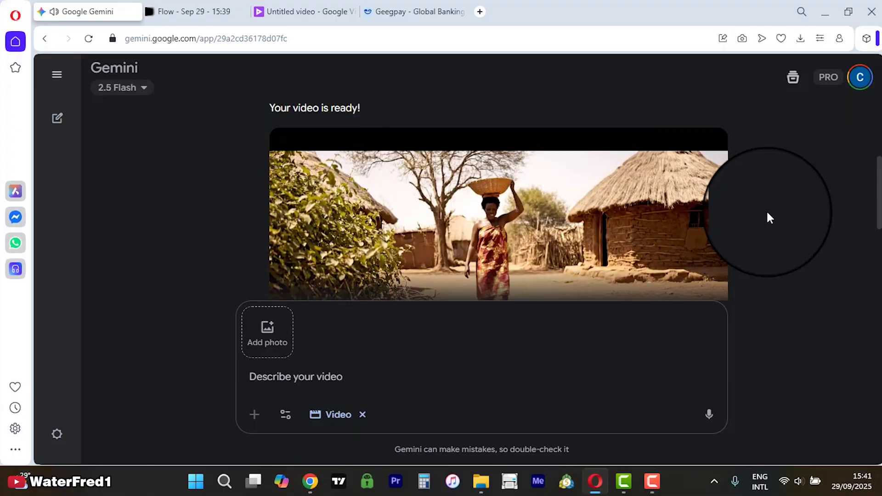
Pause the clip and download it as African_Woman_Fetches_Firewood.mp4
{"action": "scroll", "coordinate": [766, 210], "scroll_direction": "down", "scroll_amount": 2}
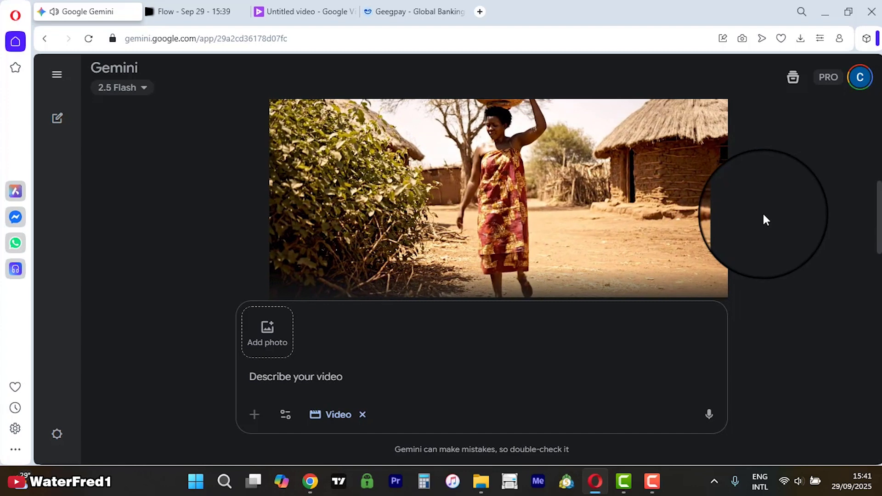
{"action": "mouse_move", "coordinate": [726, 217]}
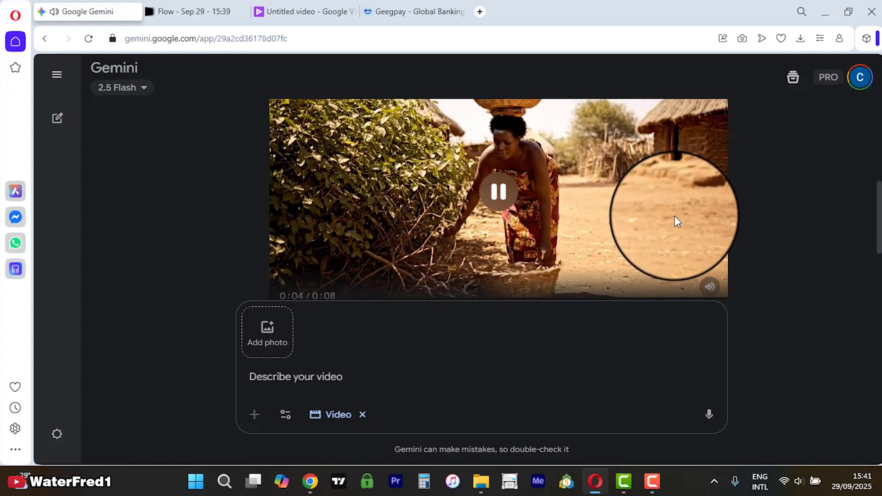
{"action": "scroll", "coordinate": [674, 216], "scroll_direction": "up", "scroll_amount": 2}
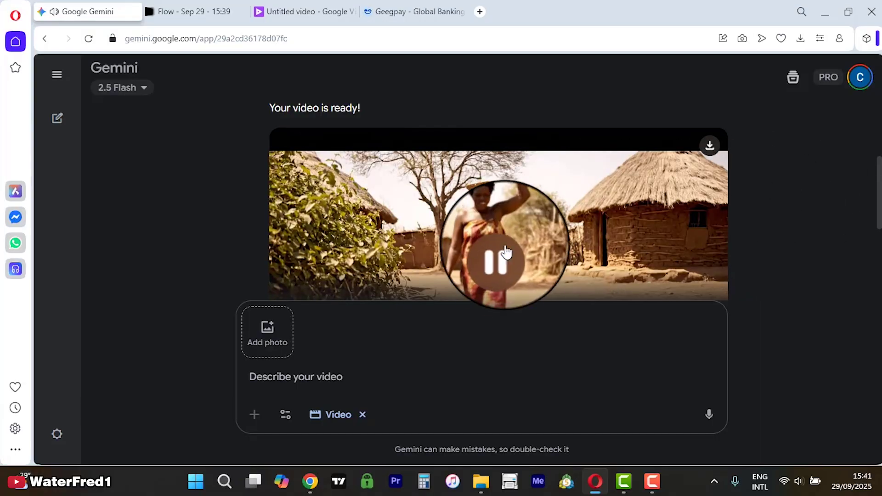
{"action": "left_click", "coordinate": [506, 251]}
{"action": "left_click", "coordinate": [710, 148]}
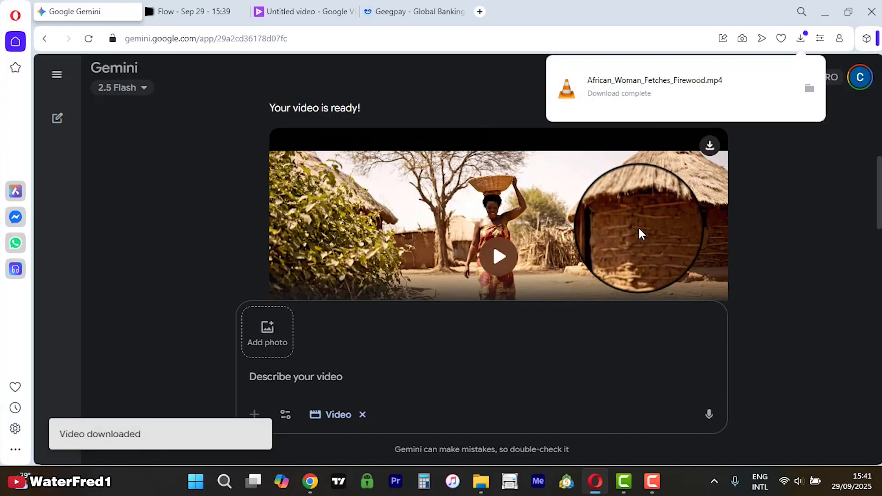
Play African_Woman_Fetches_Firewood.mp4 from Downloads full screen in VLC, then close VLC
{"action": "mouse_move", "coordinate": [483, 487]}
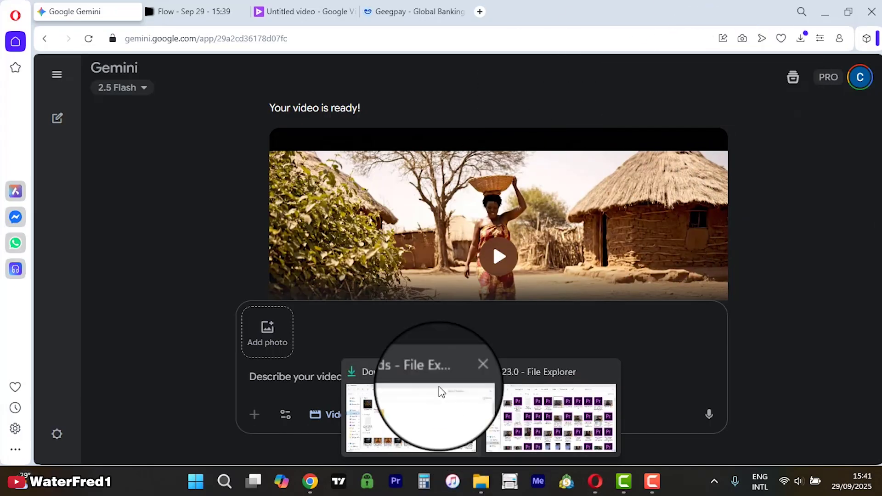
{"action": "left_click", "coordinate": [434, 404]}
{"action": "left_click", "coordinate": [53, 207]}
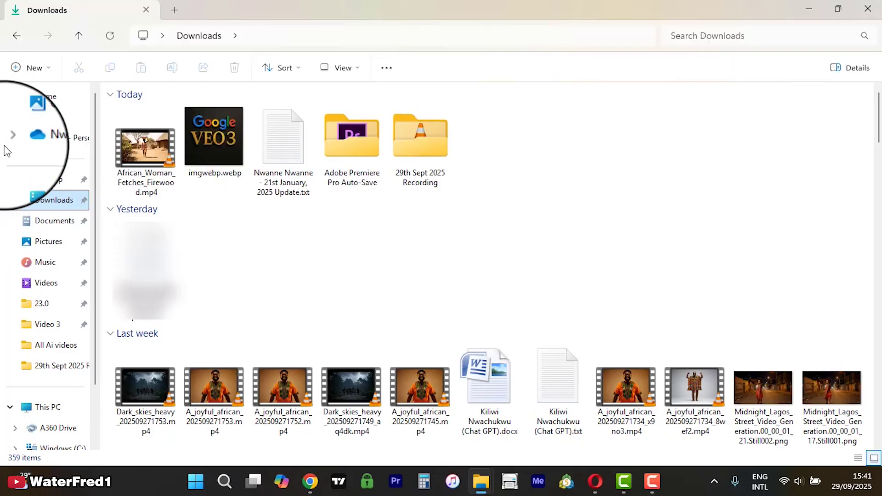
{"action": "double_click", "coordinate": [144, 150]}
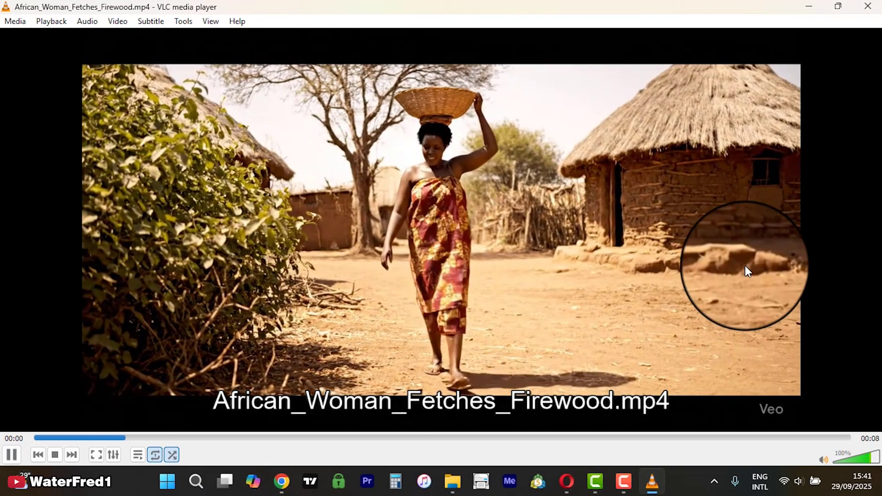
{"action": "double_click", "coordinate": [745, 265]}
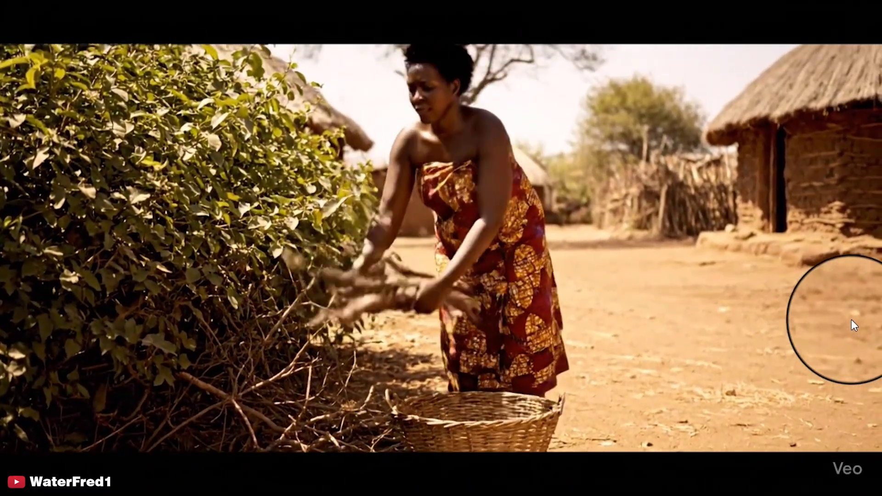
{"action": "mouse_move", "coordinate": [613, 321]}
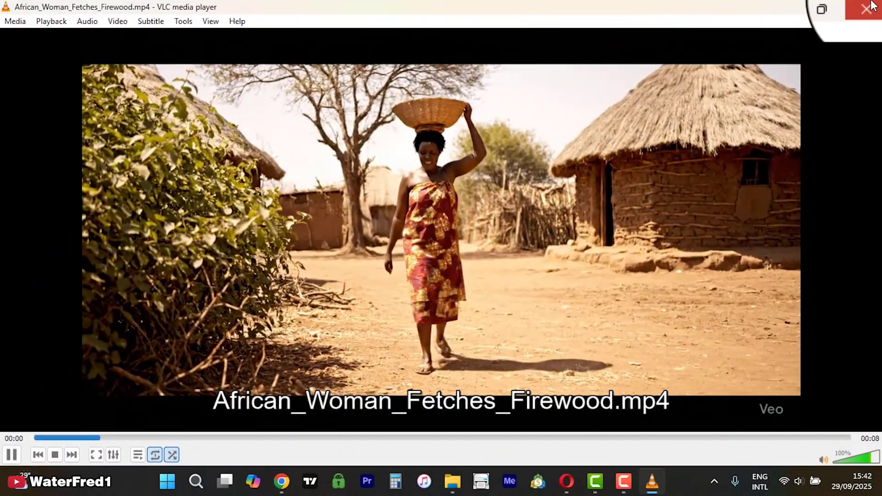
{"action": "left_click", "coordinate": [868, 7]}
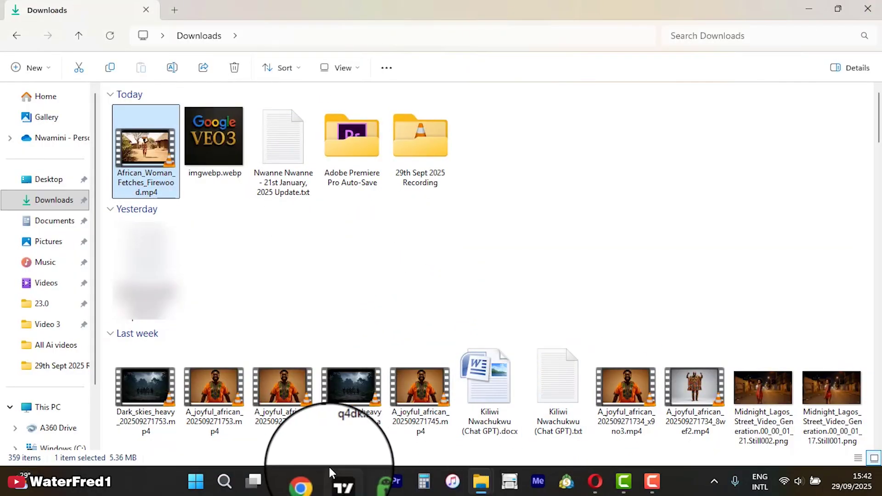
Look through the Google One plans, Gemini, Geegpay and Untitled video pages, ending on Flow
{"action": "left_click", "coordinate": [310, 482]}
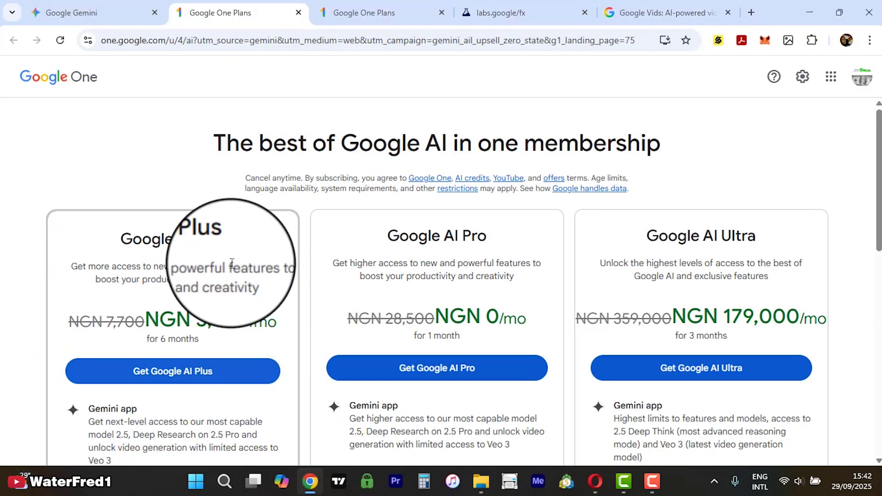
{"action": "left_click", "coordinate": [596, 482]}
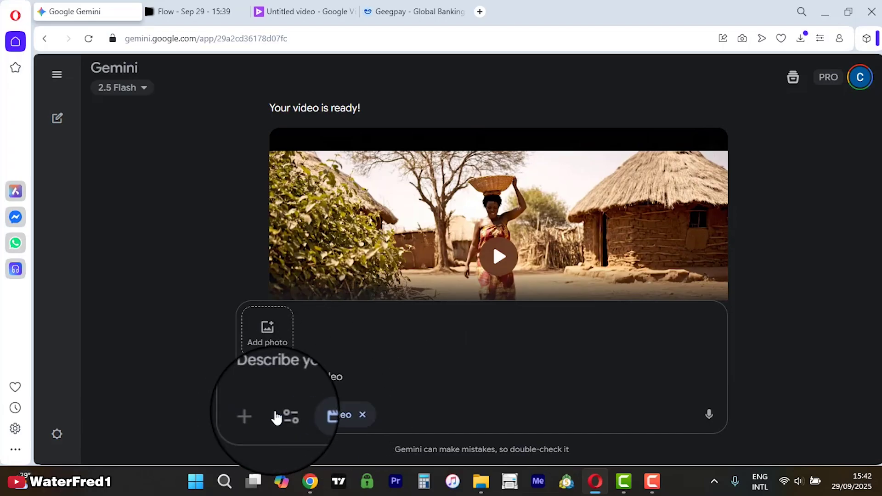
{"action": "scroll", "coordinate": [474, 177], "scroll_direction": "down", "scroll_amount": 1}
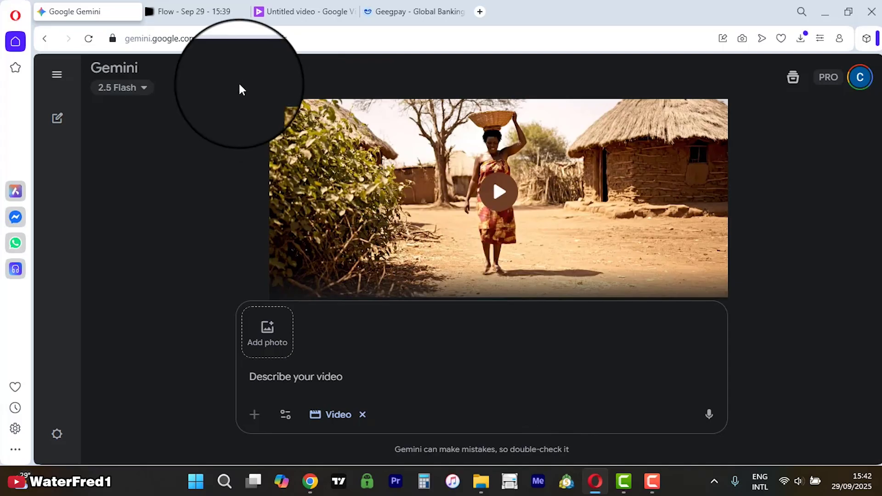
{"action": "left_click", "coordinate": [381, 12]}
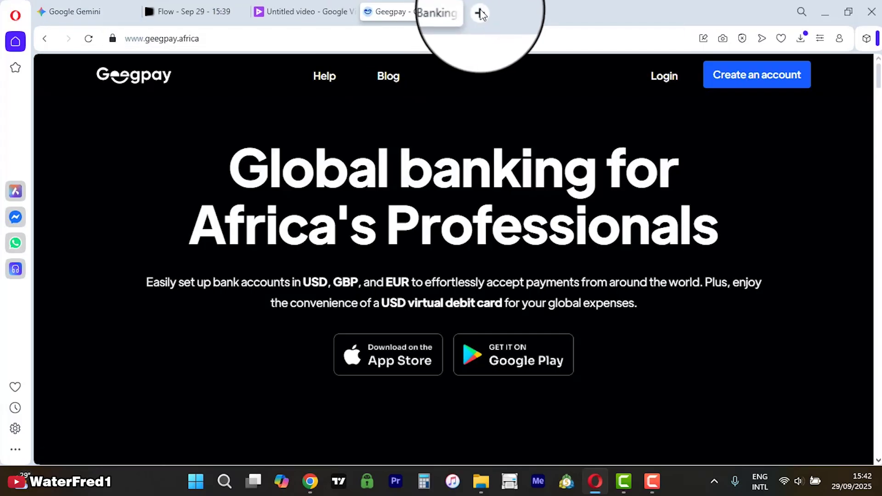
{"action": "left_click", "coordinate": [299, 5]}
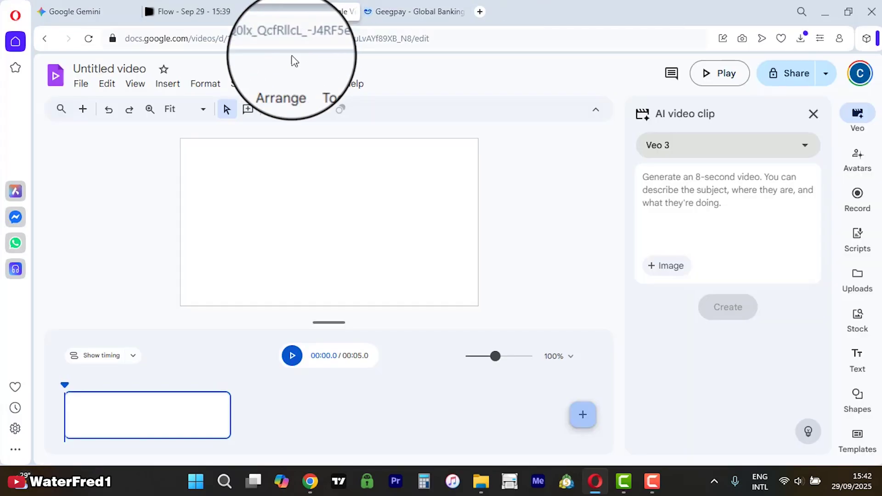
{"action": "left_click", "coordinate": [170, 14]}
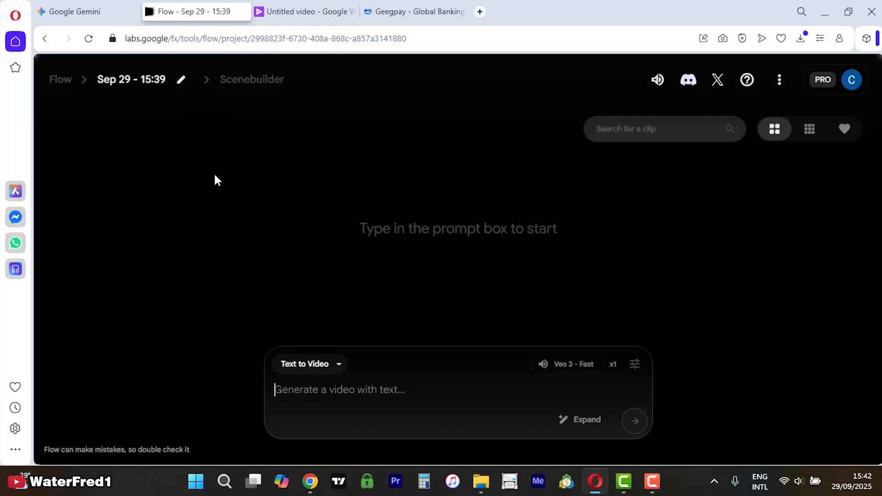
Go to ChatGPT in a new browser tab
{"action": "left_click", "coordinate": [478, 12]}
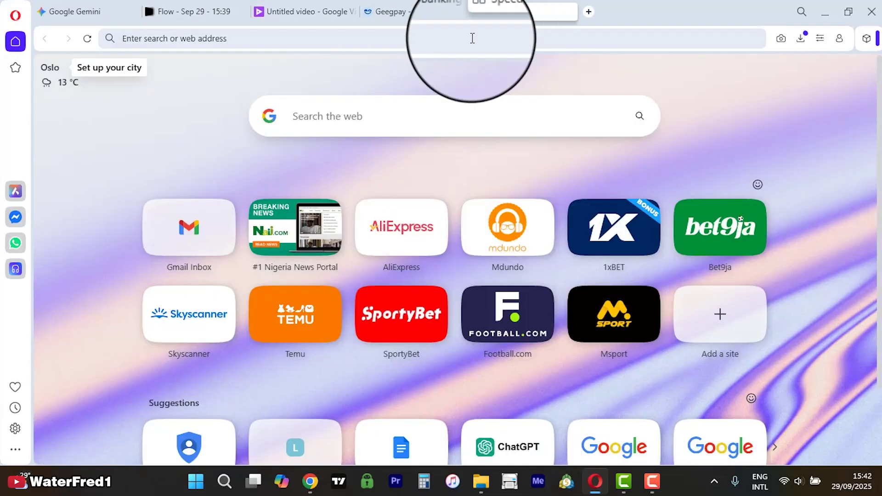
{"action": "left_click", "coordinate": [472, 38]}
{"action": "type", "text": "ch"}
{"action": "key", "text": "Return"}
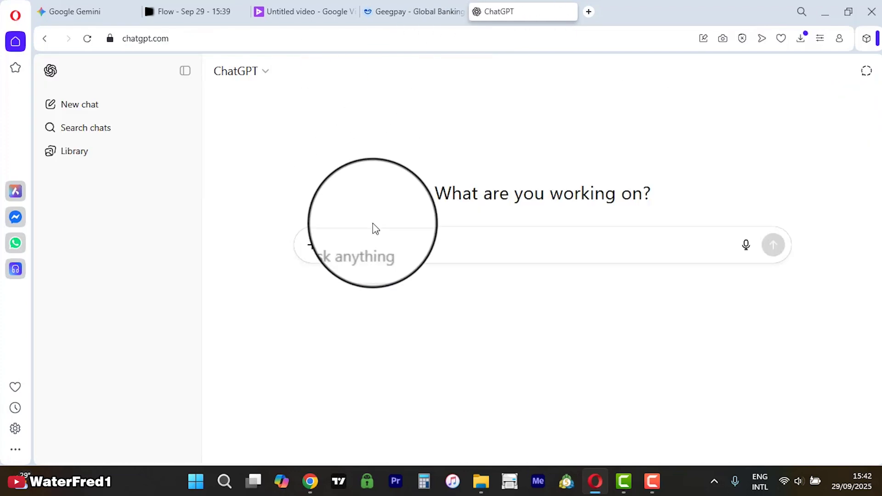
Ask ChatGPT for an 8-minute movie-style story of a poor African man's rise to wealth
{"action": "left_click", "coordinate": [349, 243]}
{"action": "type", "text": "Write me s"}
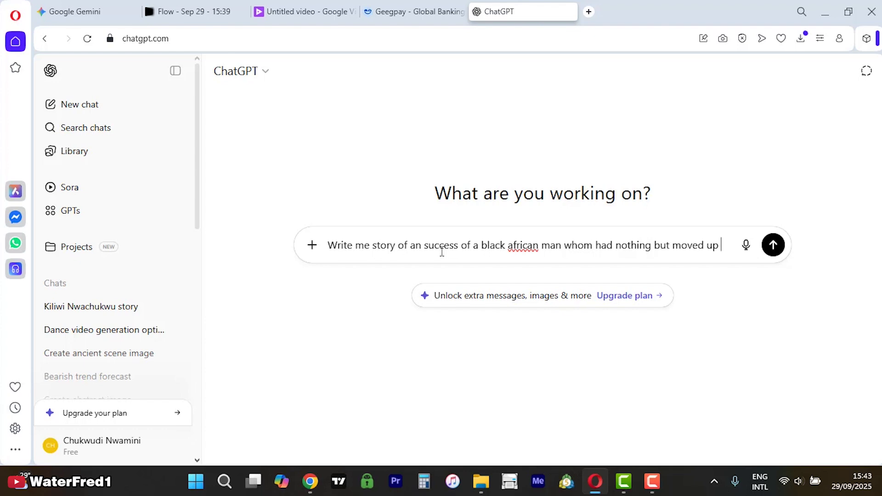
{"action": "type", "text": "to wealth amd"}
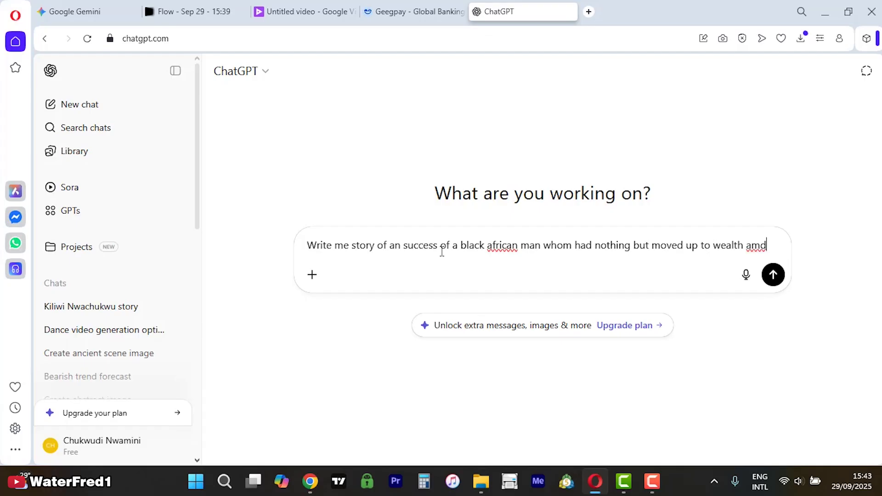
{"action": "key", "text": "Num_Lock"}
{"action": "key", "text": "BackSpace"}
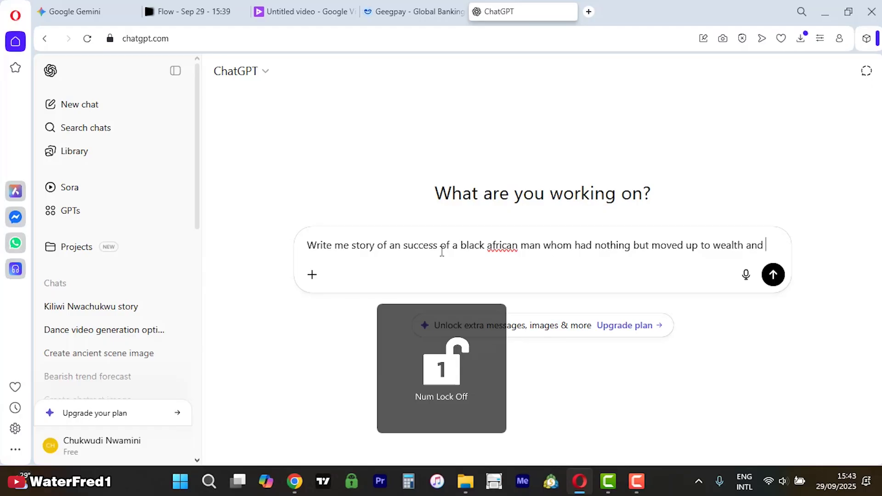
{"action": "type", "text": "came popular, structure it like a movie and make it 8 minnute long"}
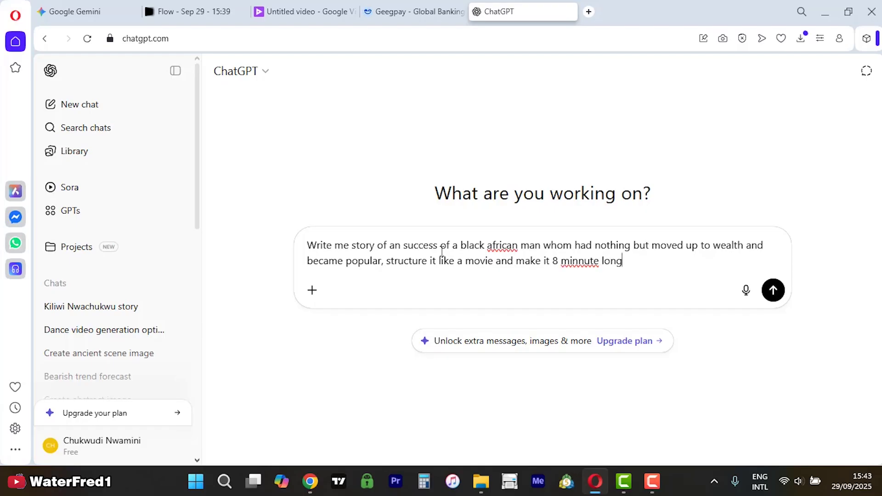
{"action": "key", "text": "Return"}
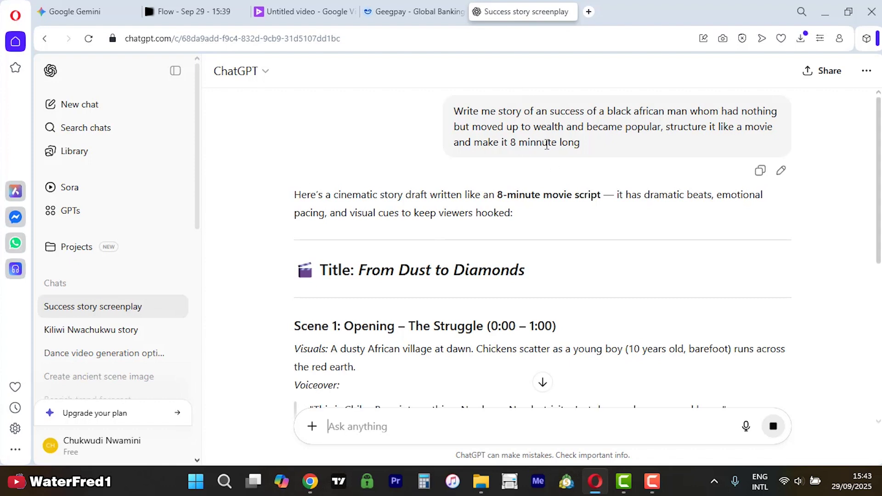
Copy the Scene 1 Visuals text about the dusty African village at dawn from the ChatGPT script
{"action": "scroll", "coordinate": [499, 228], "scroll_direction": "down", "scroll_amount": 4}
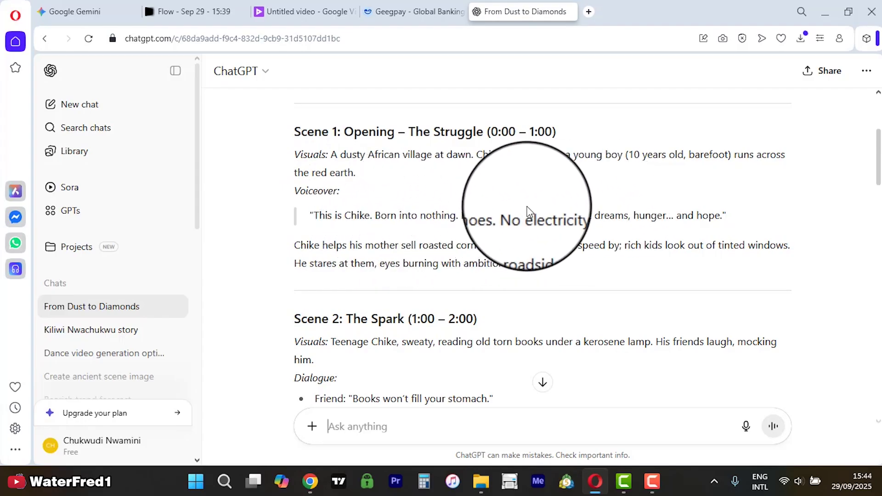
{"action": "scroll", "coordinate": [527, 212], "scroll_direction": "down", "scroll_amount": 8}
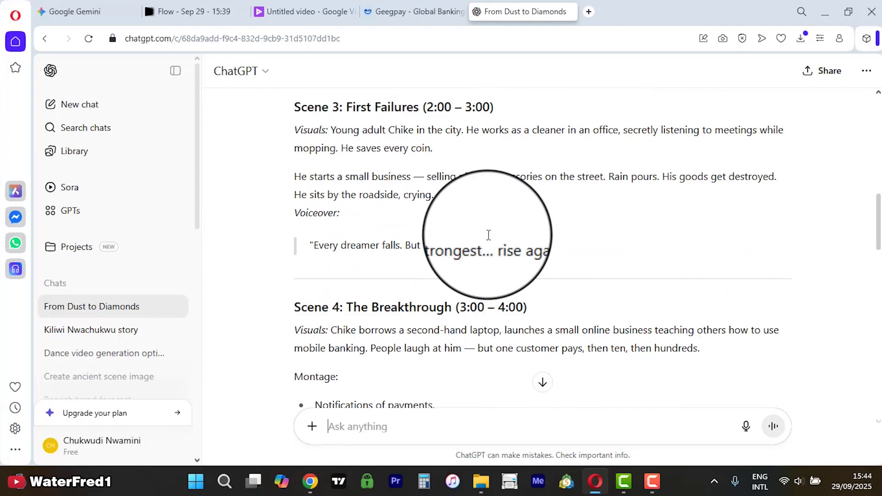
{"action": "scroll", "coordinate": [489, 235], "scroll_direction": "up", "scroll_amount": 8}
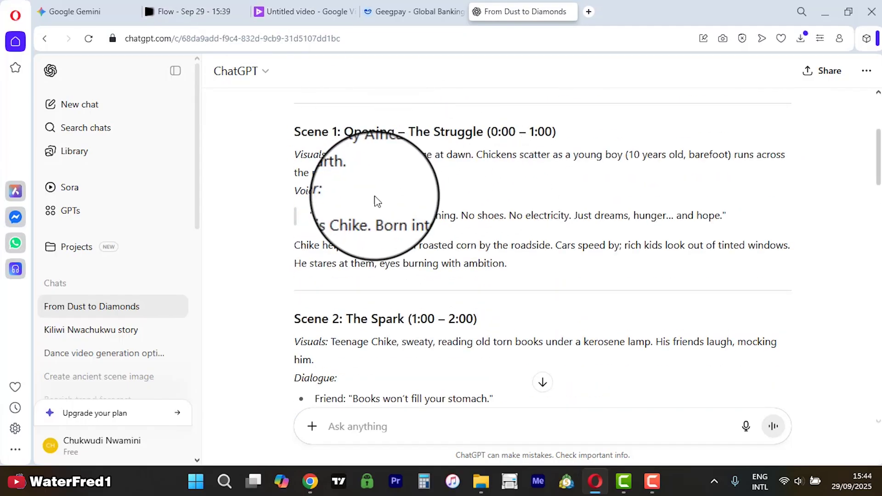
{"action": "left_click_drag", "start_coordinate": [353, 173], "coordinate": [348, 151]}
{"action": "right_click", "coordinate": [348, 152]}
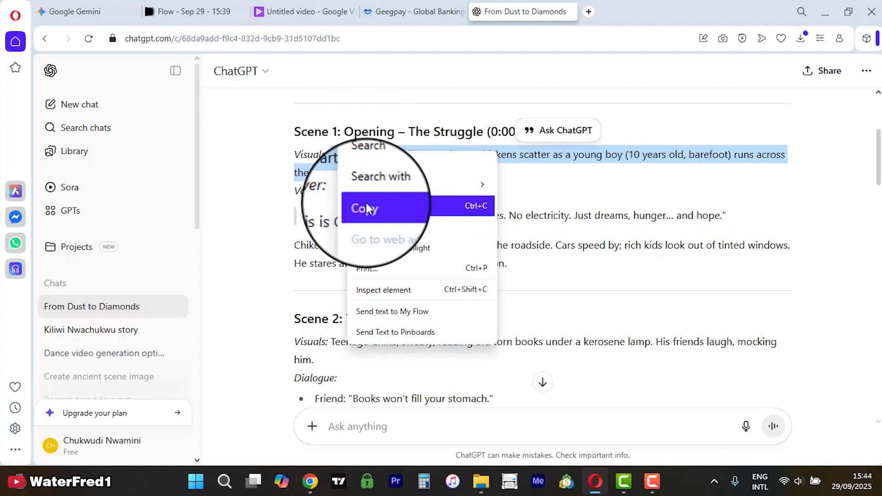
{"action": "left_click", "coordinate": [365, 204]}
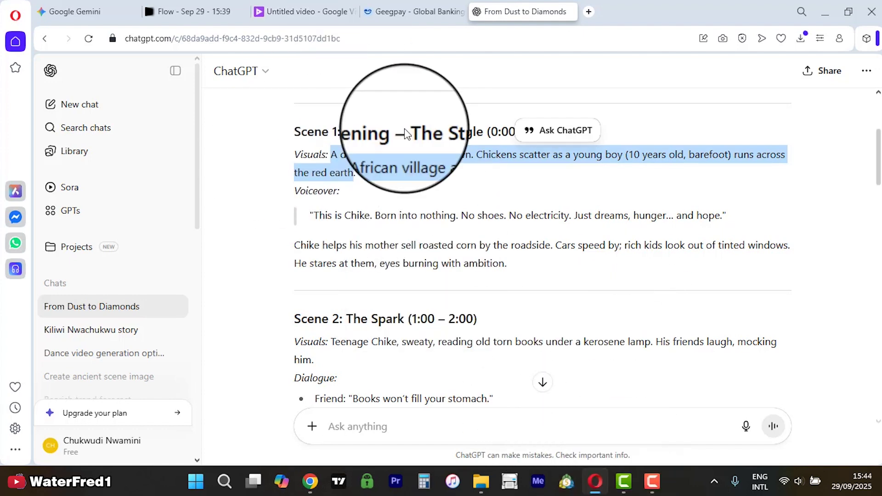
{"action": "left_click", "coordinate": [308, 8]}
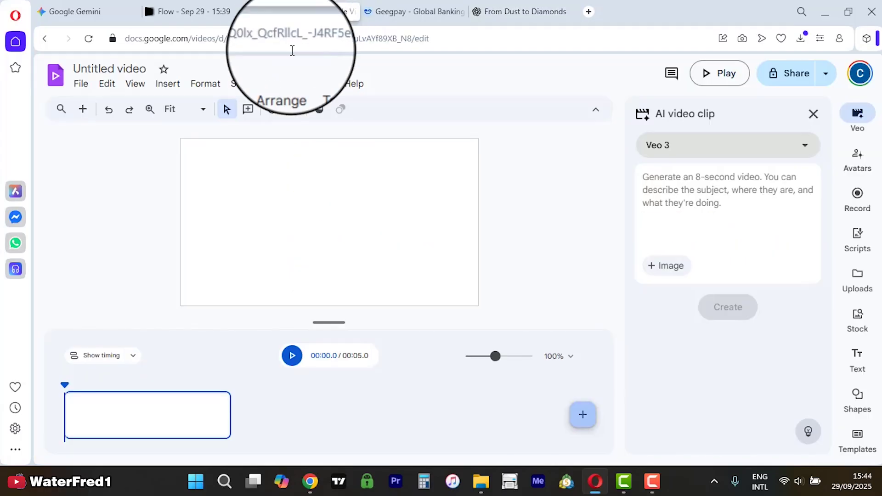
Paste the Scene 1 description into the AI video clip prompt and create the Veo 3 clip
{"action": "left_click", "coordinate": [670, 190]}
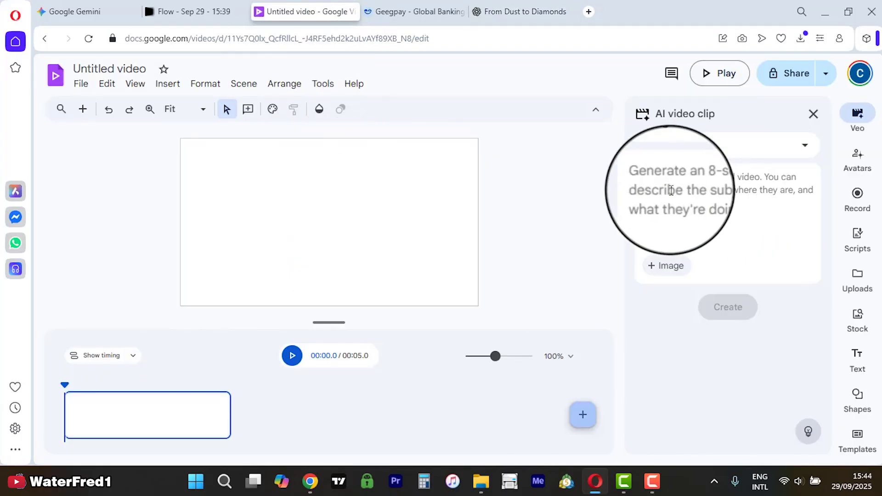
{"action": "key", "text": "ctrl+v"}
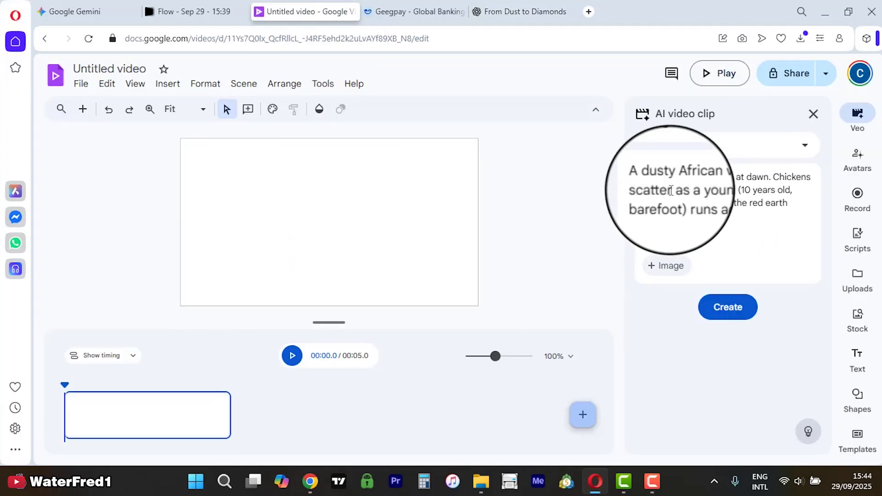
{"action": "left_click", "coordinate": [728, 312]}
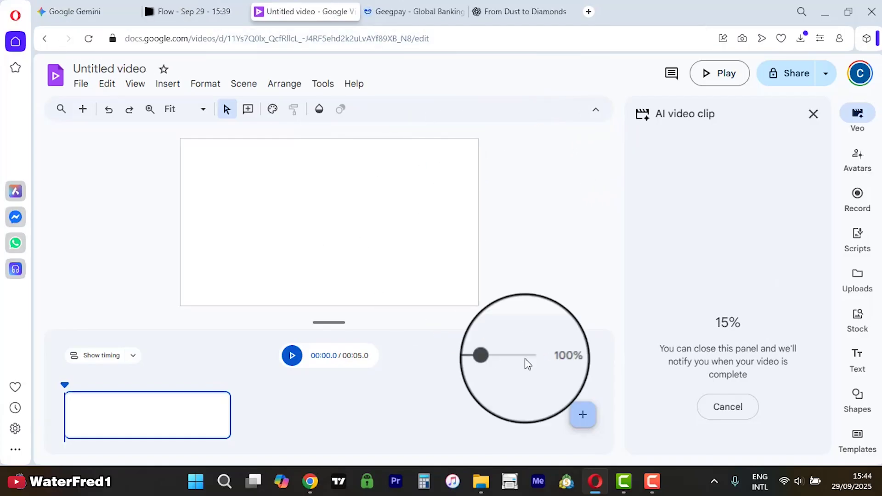
Go back to the From Dust to Diamonds script and scroll down to Scene 2
{"action": "left_click", "coordinate": [310, 481]}
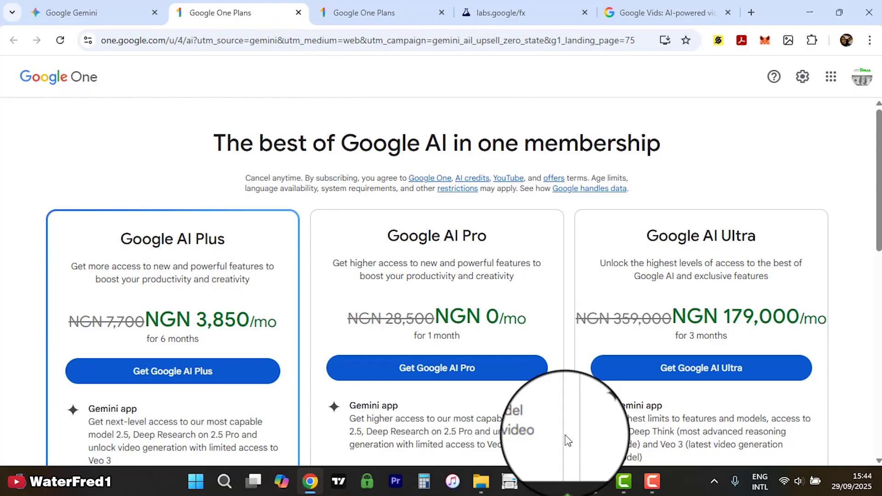
{"action": "left_click", "coordinate": [595, 481]}
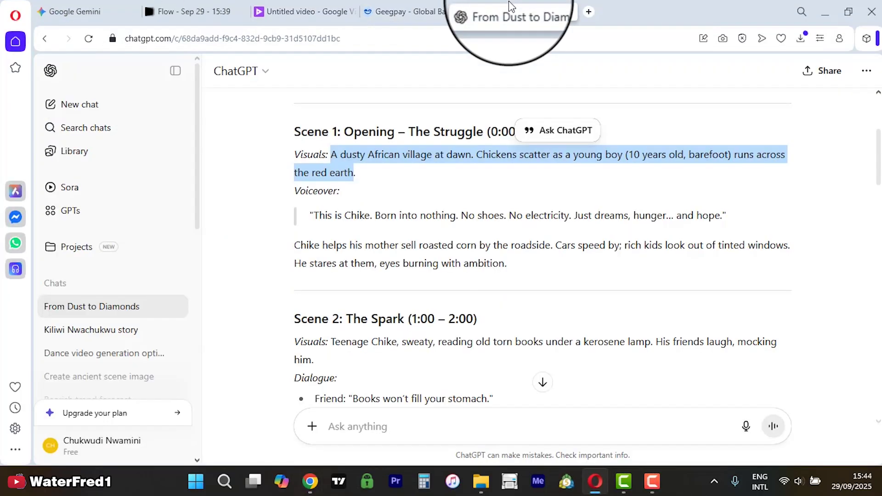
{"action": "left_click", "coordinate": [509, 12]}
{"action": "scroll", "coordinate": [325, 303], "scroll_direction": "down", "scroll_amount": 1}
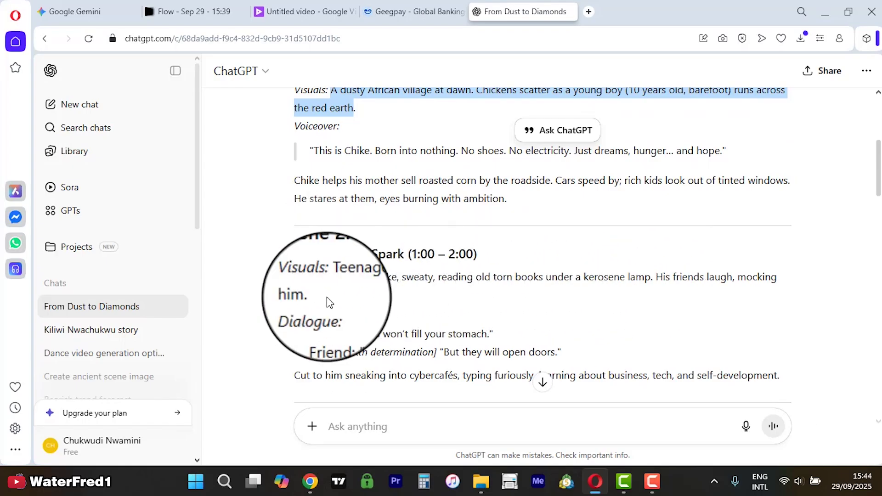
Copy Scene 2's Visuals paragraph of teenage Chike reading torn books under a kerosene lamp
{"action": "left_click_drag", "start_coordinate": [324, 301], "coordinate": [333, 271]}
{"action": "triple_click", "coordinate": [312, 276]}
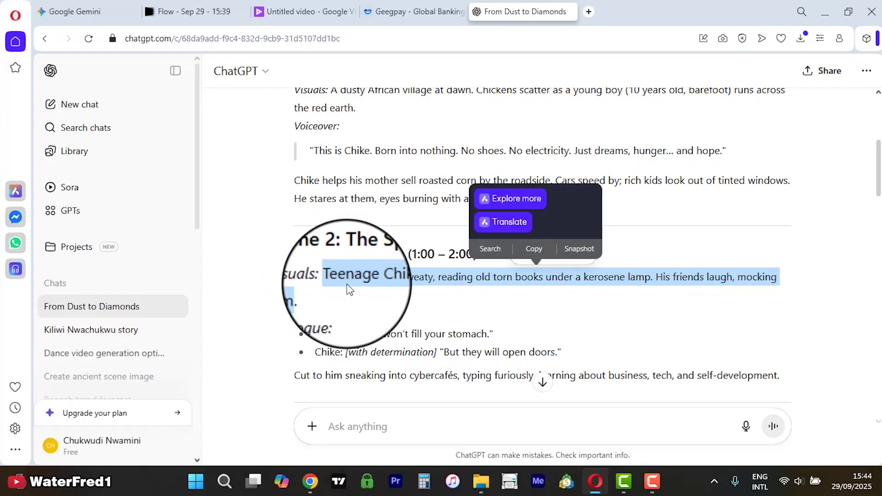
{"action": "right_click", "coordinate": [345, 274]}
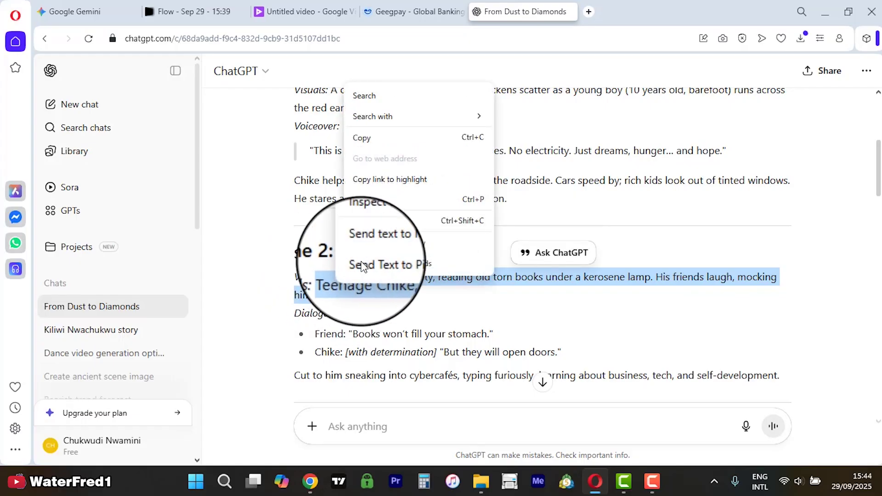
{"action": "left_click", "coordinate": [368, 137]}
{"action": "left_click", "coordinate": [410, 11]}
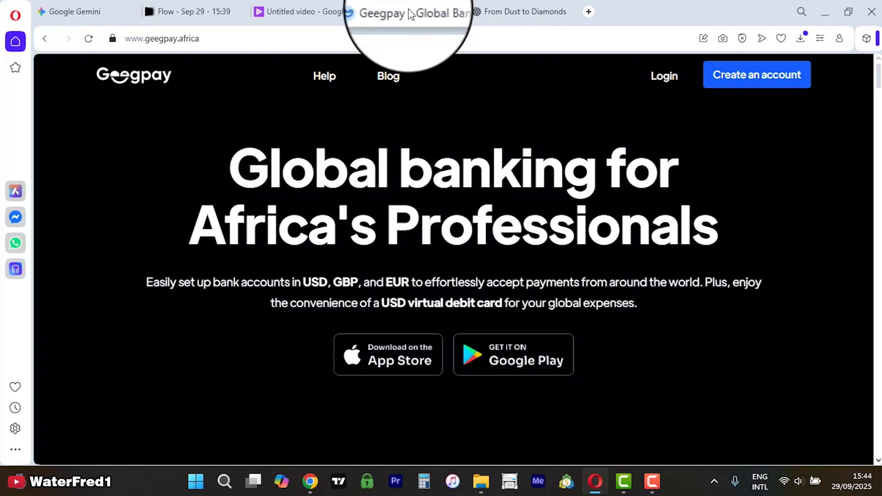
{"action": "left_click", "coordinate": [305, 11]}
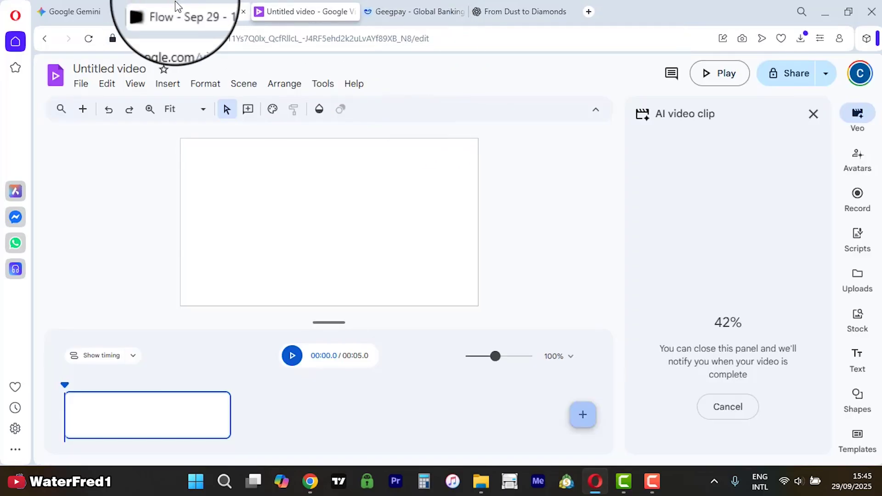
Paste the Scene 2 Chike description into Flow's prompt box, then cut the whole prompt back out
{"action": "left_click", "coordinate": [188, 11]}
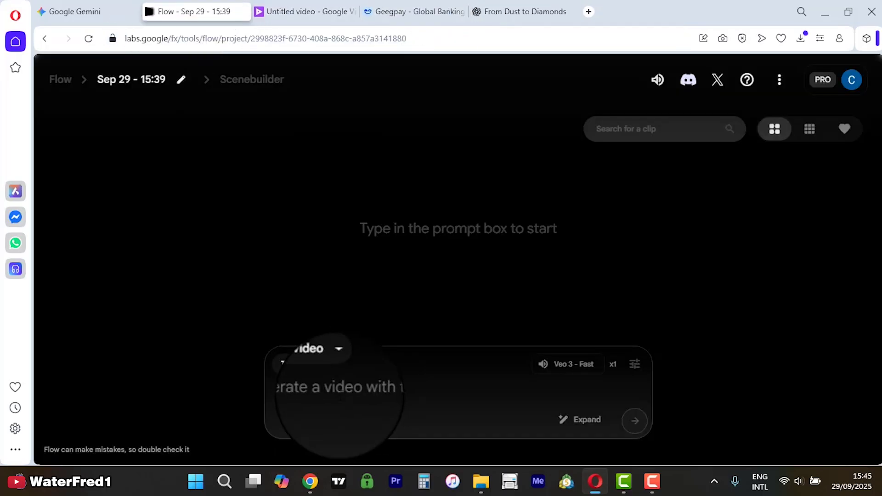
{"action": "key", "text": "ctrl+v"}
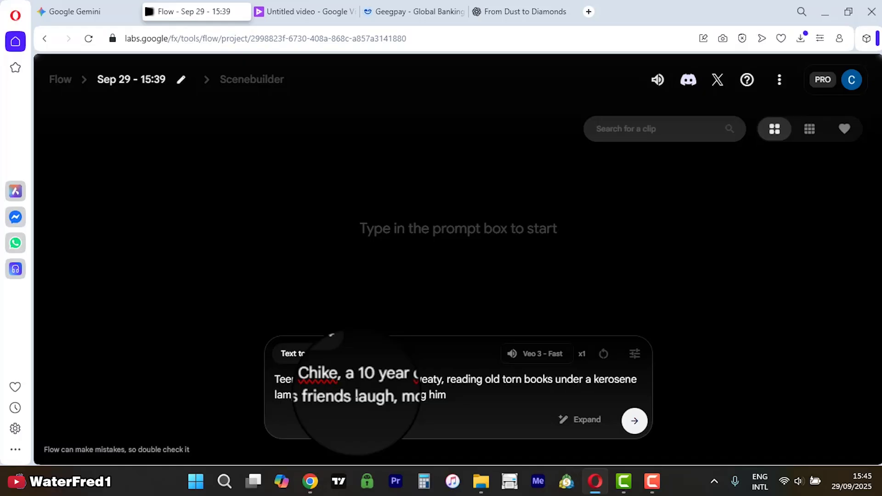
{"action": "left_click_drag", "start_coordinate": [446, 396], "coordinate": [238, 372]}
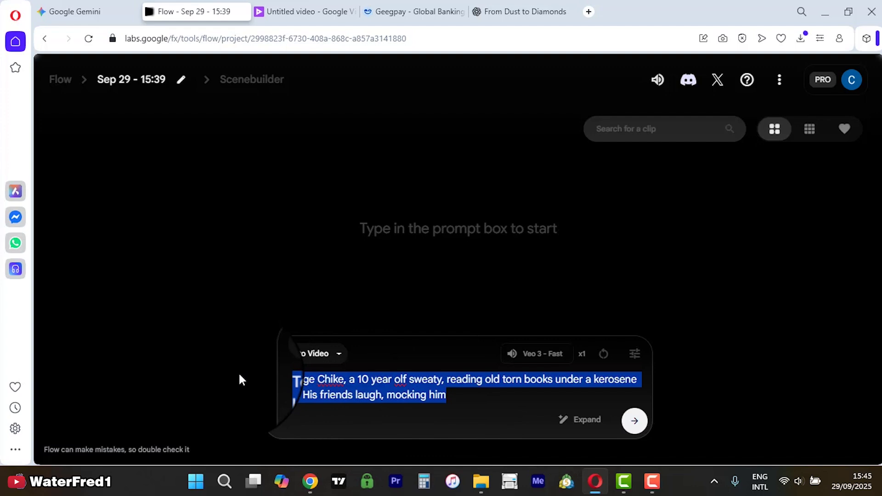
{"action": "key", "text": "ctrl+x"}
{"action": "left_click", "coordinate": [421, 11]}
{"action": "left_click", "coordinate": [316, 4]}
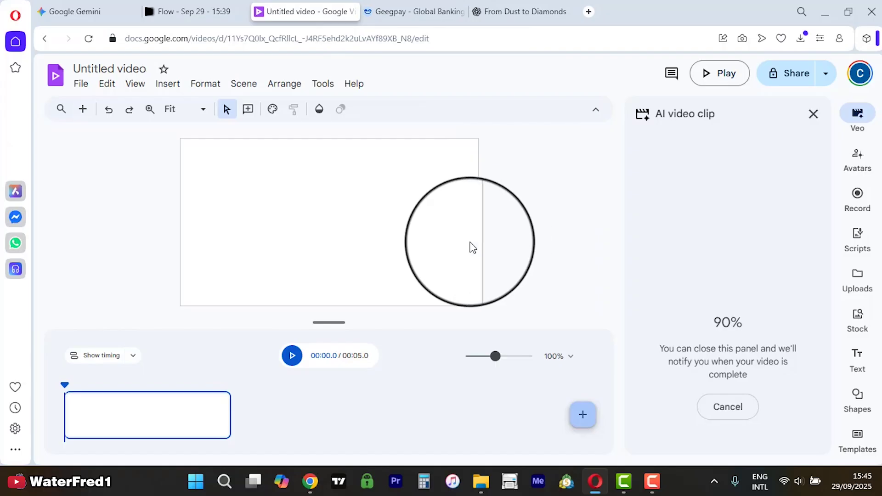
{"action": "mouse_move", "coordinate": [482, 481]}
{"action": "left_click", "coordinate": [363, 381]}
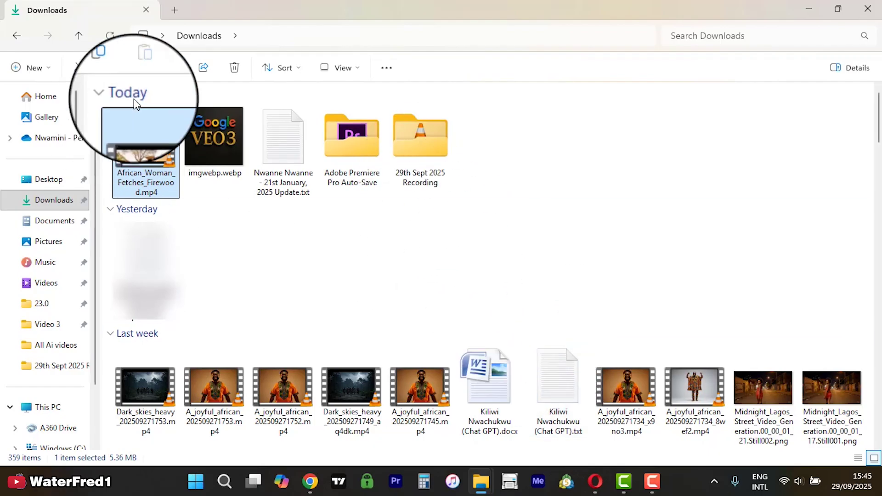
{"action": "left_click", "coordinate": [524, 165]}
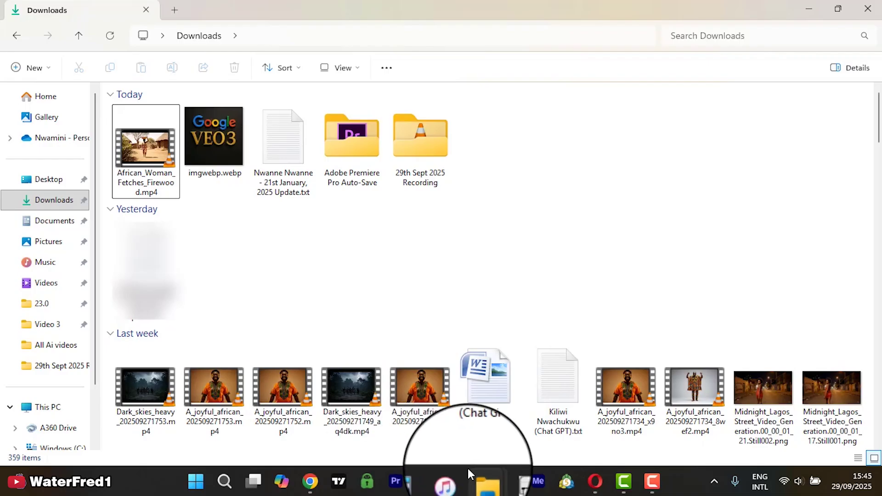
{"action": "left_click", "coordinate": [403, 483]}
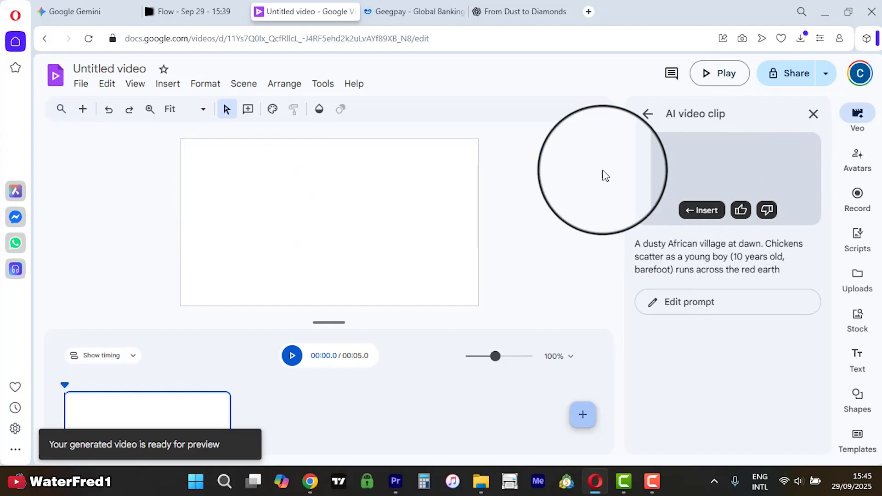
Preview the generated dusty-village clip in Google Vids
{"action": "mouse_move", "coordinate": [653, 170]}
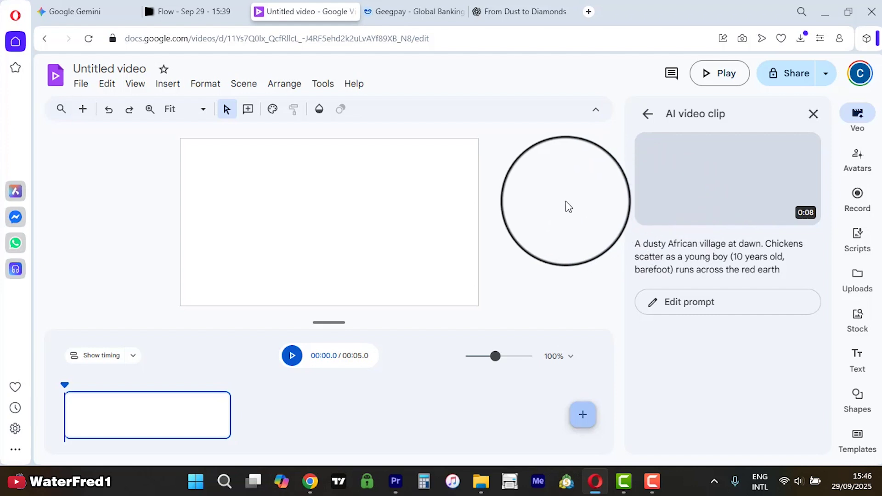
{"action": "left_click", "coordinate": [689, 179]}
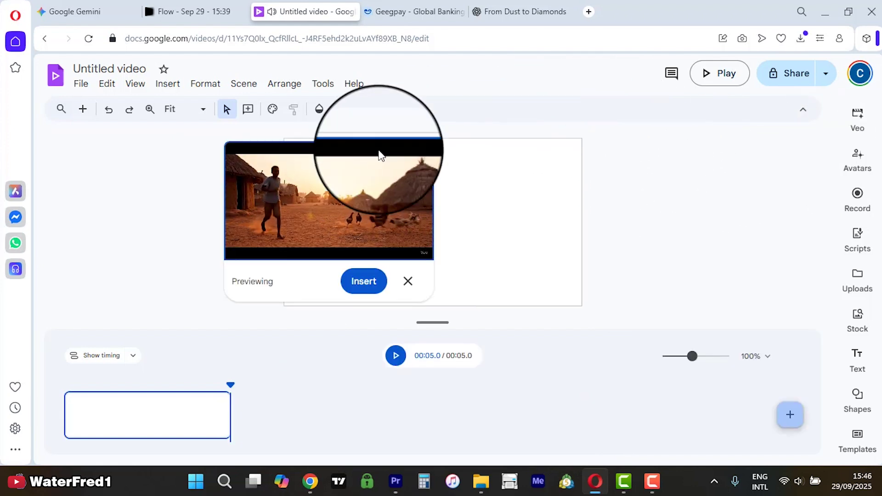
{"action": "left_click", "coordinate": [857, 115]}
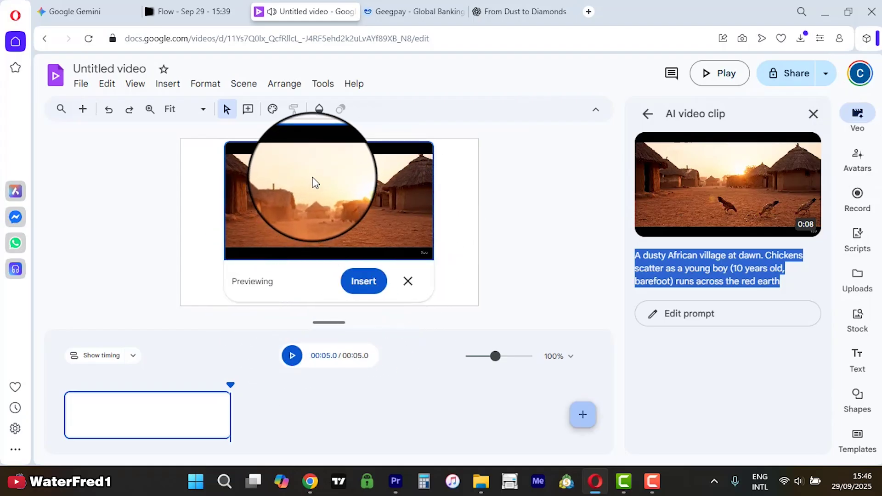
{"action": "left_click", "coordinate": [713, 186]}
{"action": "left_click", "coordinate": [714, 180]}
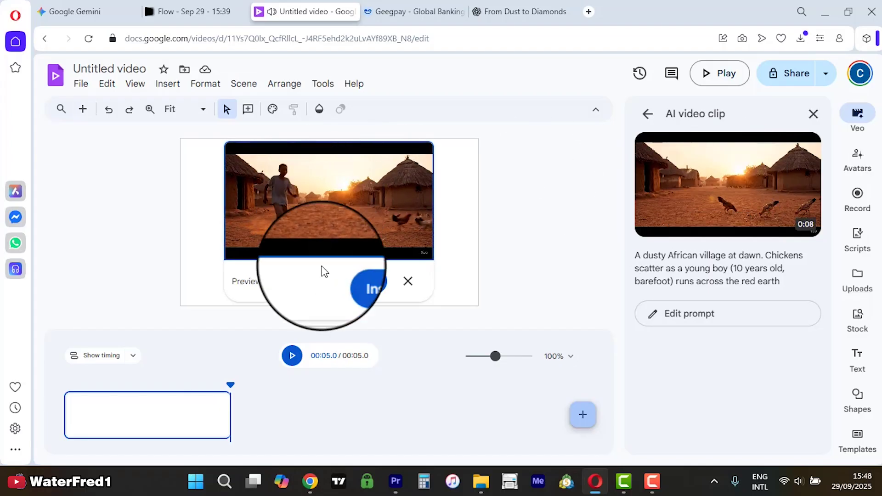
Save the preview video to Downloads as Chike.mp4
{"action": "right_click", "coordinate": [330, 201]}
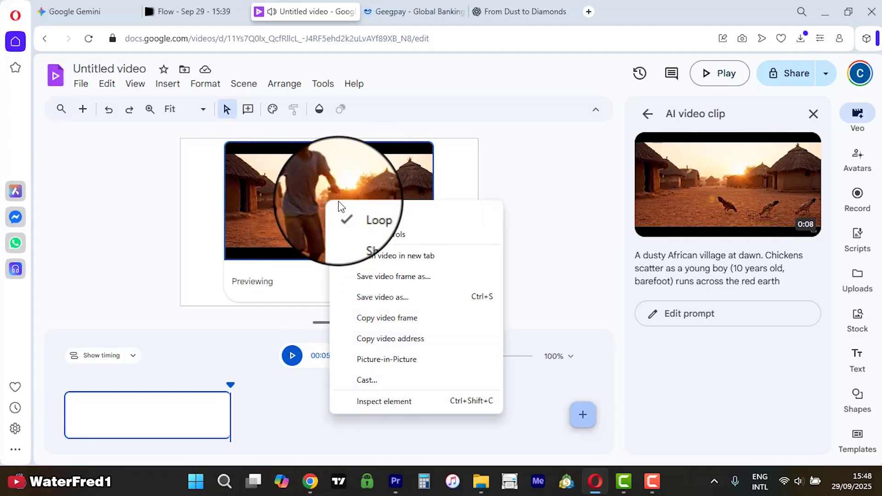
{"action": "left_click", "coordinate": [388, 295]}
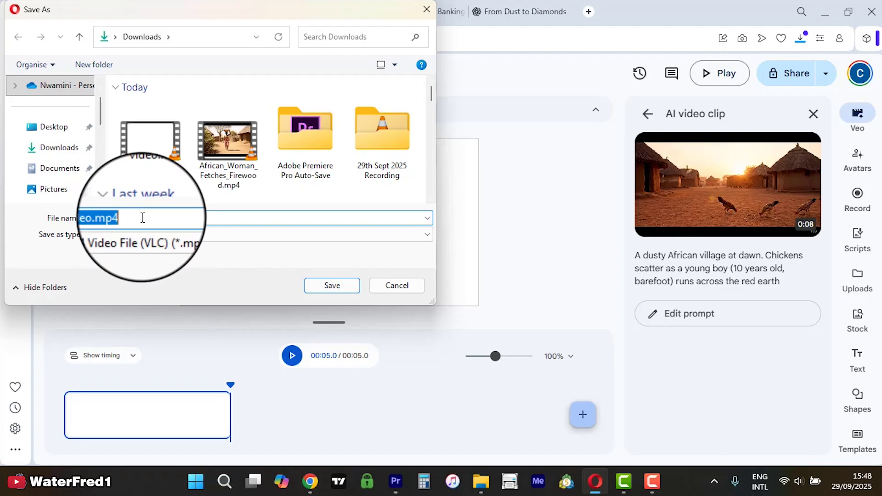
{"action": "type", "text": "C"}
{"action": "key", "text": "Escape"}
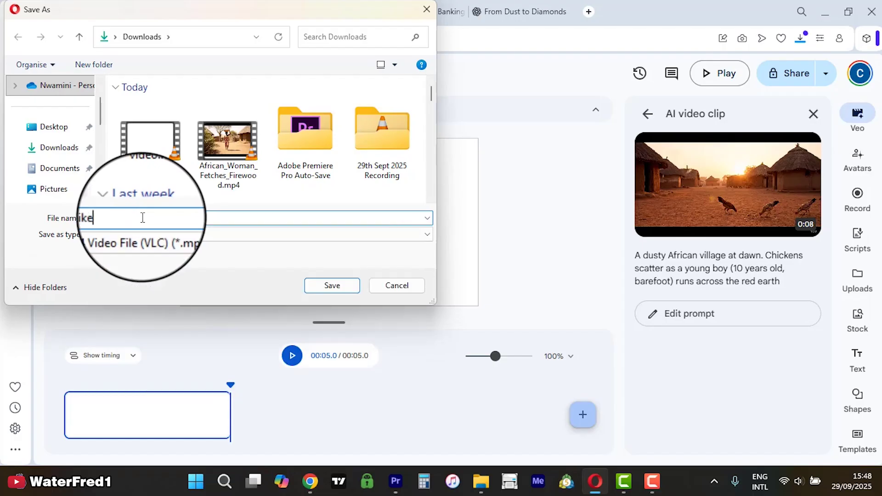
{"action": "type", "text": "hike"}
{"action": "left_click", "coordinate": [326, 285]}
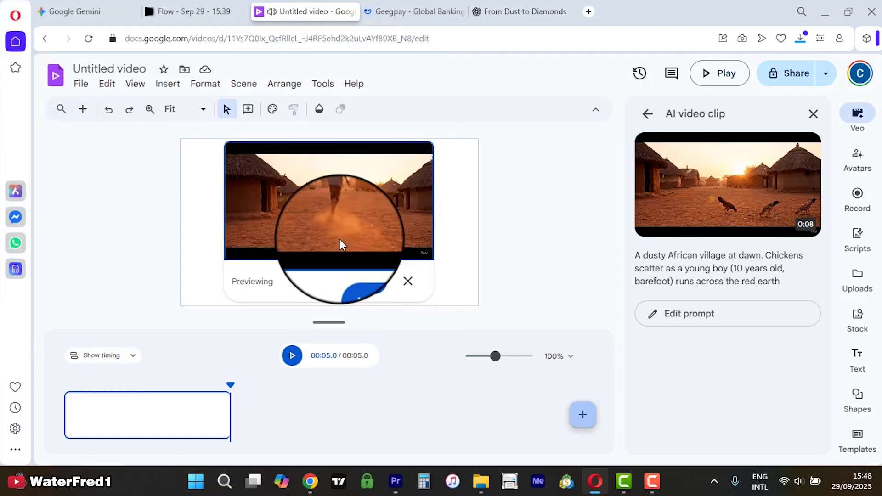
Close the clip preview and bring the Downloads folder forward
{"action": "left_click", "coordinate": [408, 283]}
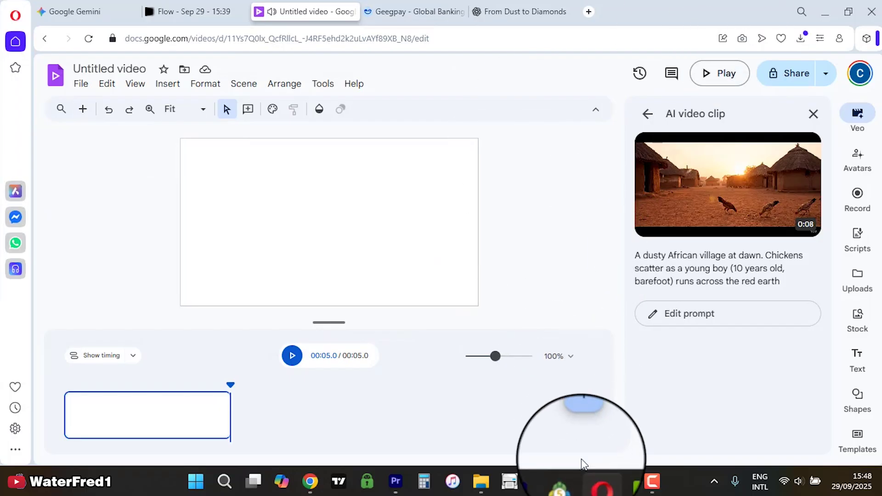
{"action": "mouse_move", "coordinate": [480, 480]}
{"action": "left_click", "coordinate": [423, 436]}
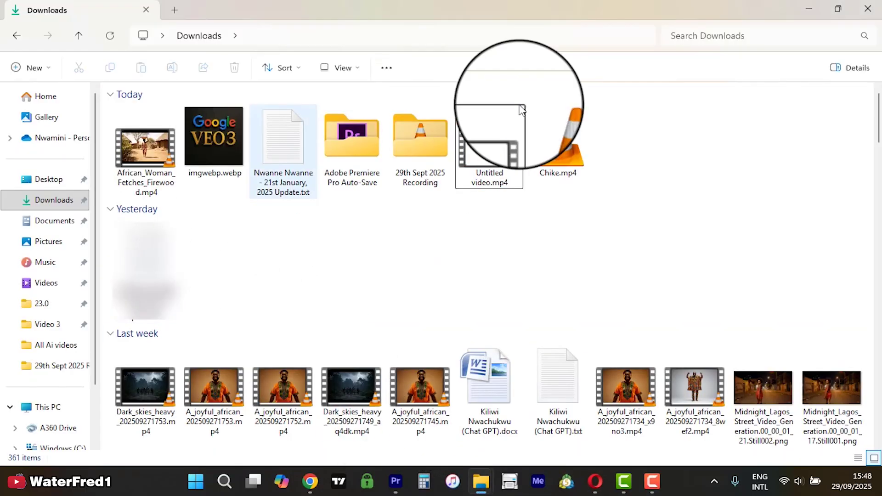
Play Chike.mp4 in VLC, rewind to the earlier close shot, then close the player
{"action": "double_click", "coordinate": [561, 144]}
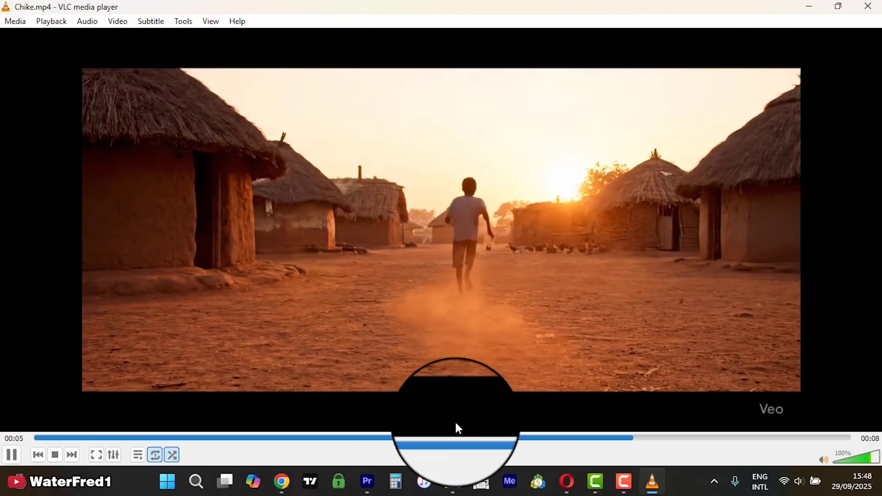
{"action": "left_click_drag", "start_coordinate": [448, 436], "coordinate": [382, 438]}
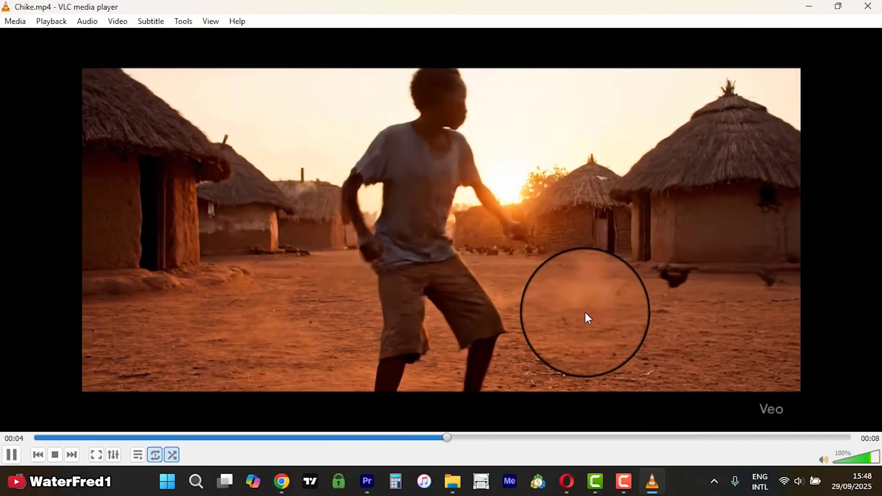
{"action": "left_click", "coordinate": [327, 440]}
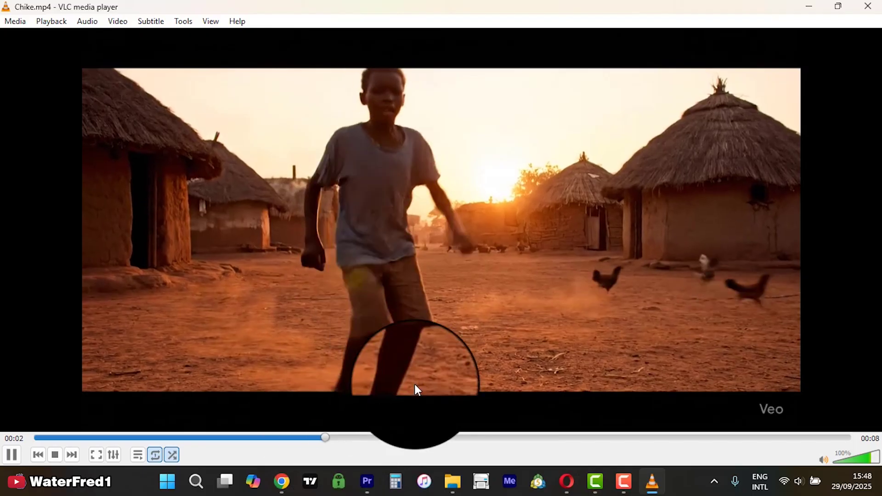
{"action": "left_click", "coordinate": [868, 6]}
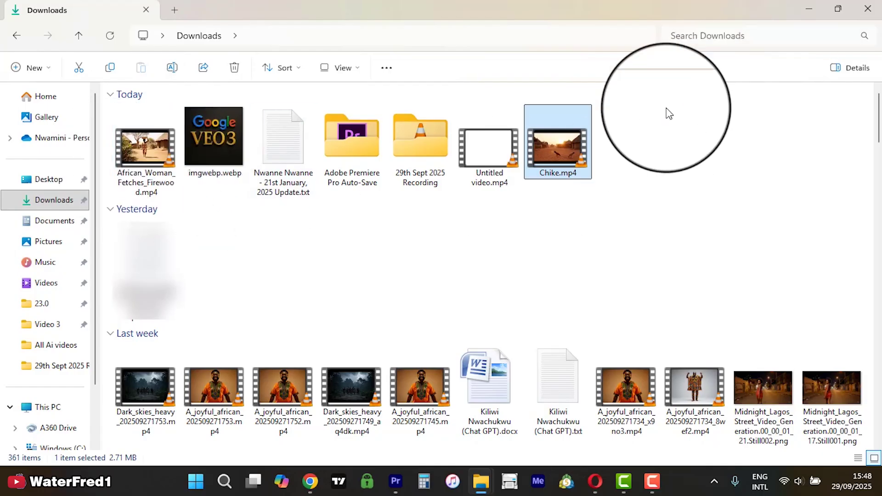
Select African_Woman_Fetches_Firewood.mp4 in Downloads and bring up Premiere Pro
{"action": "left_click", "coordinate": [648, 137]}
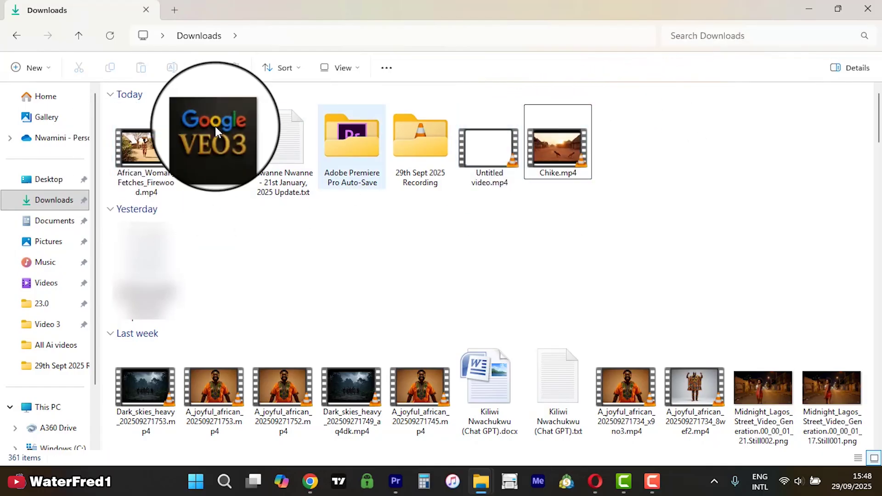
{"action": "left_click", "coordinate": [134, 148]}
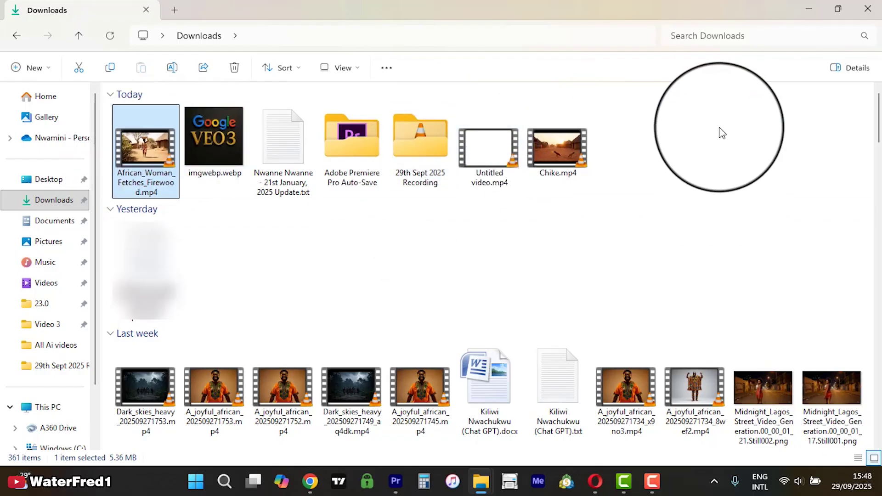
{"action": "left_click", "coordinate": [395, 481]}
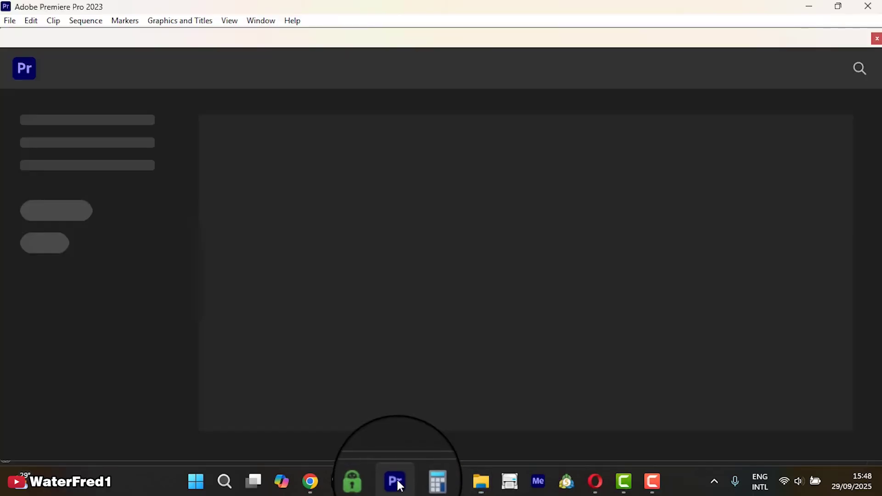
Create a new Premiere Pro project named 'Woman 1'
{"action": "left_click", "coordinate": [9, 23]}
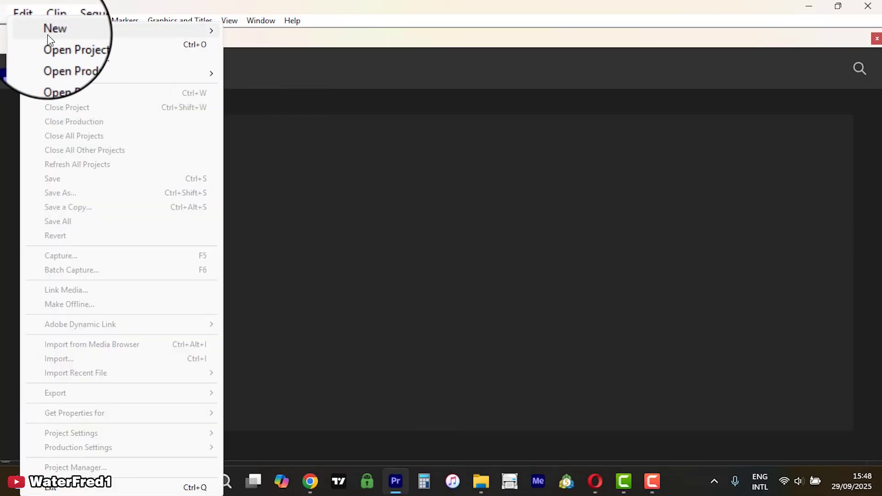
{"action": "mouse_move", "coordinate": [49, 30]}
{"action": "left_click", "coordinate": [263, 32]}
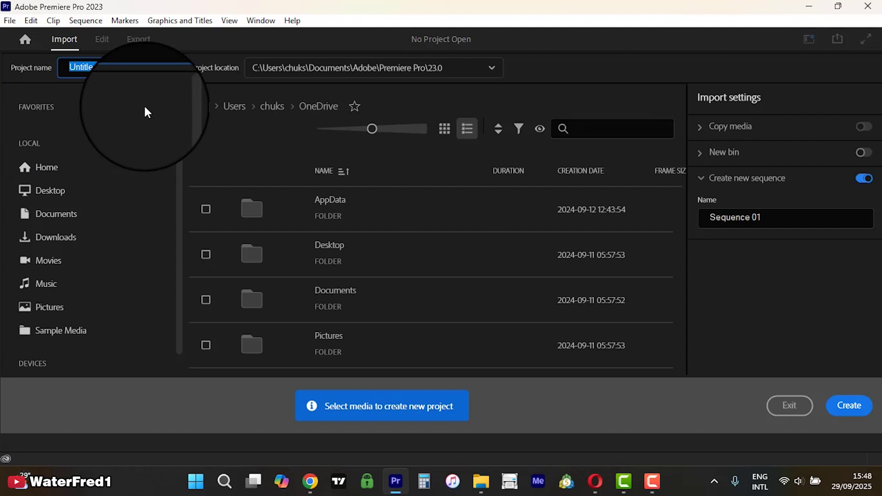
{"action": "type", "text": "Chikel"}
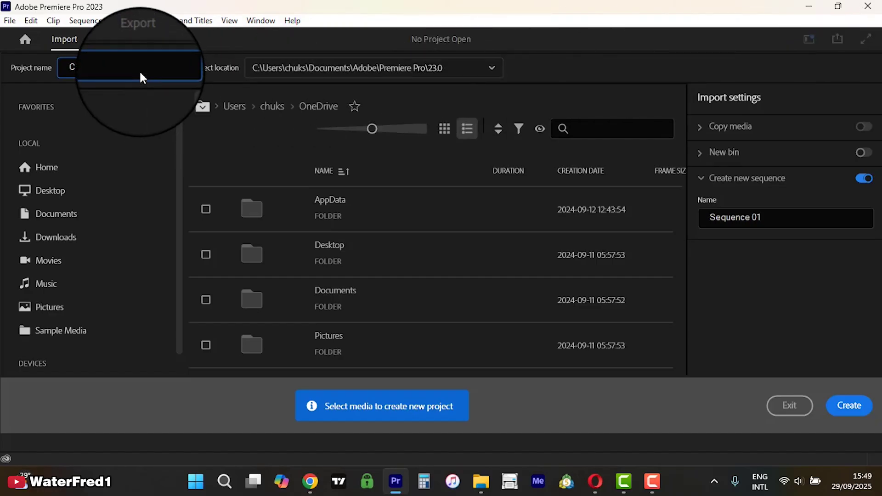
{"action": "key", "text": "BackSpace"}
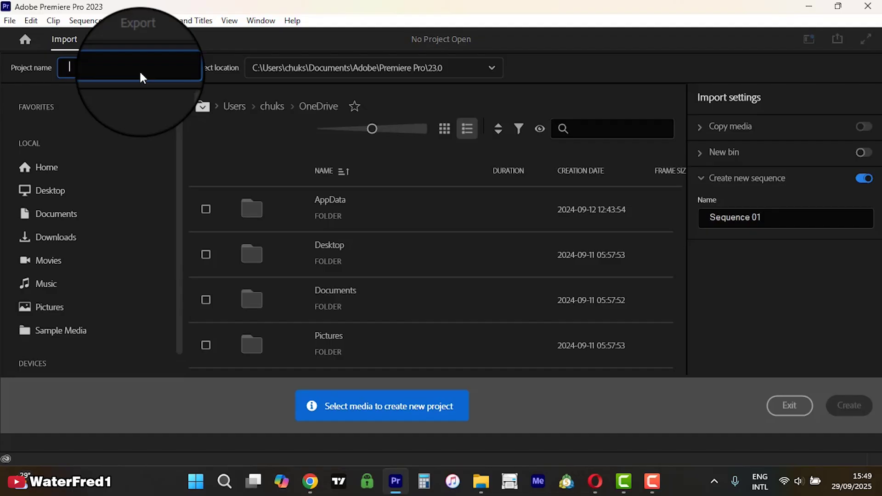
{"action": "type", "text": "W"}
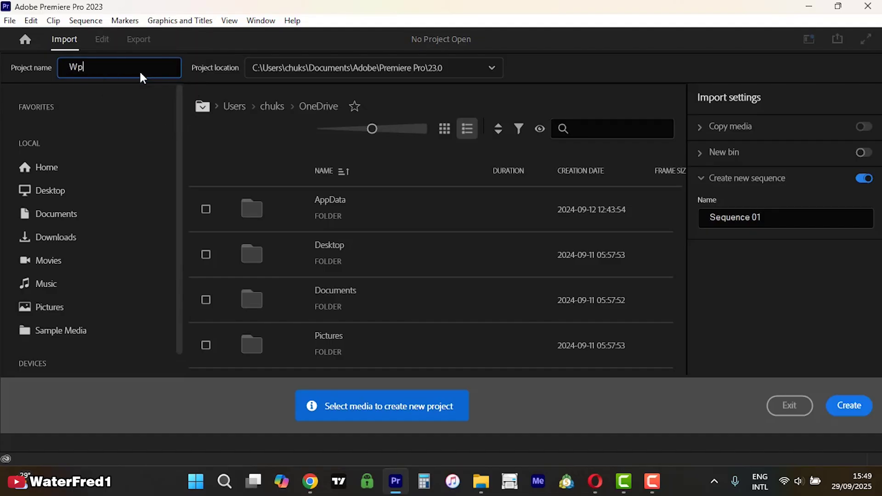
{"action": "type", "text": "oman"}
{"action": "key", "text": "BackSpace"}
{"action": "type", "text": "n 1"}
{"action": "key", "text": "Return"}
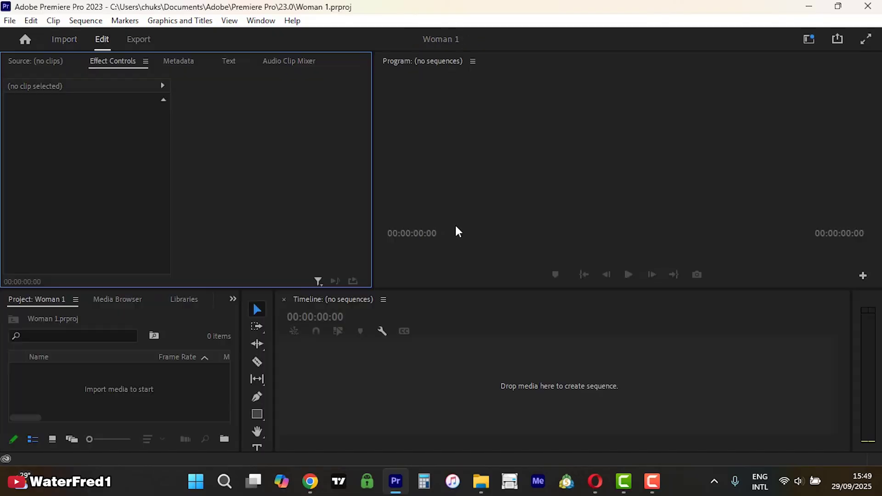
Drag African_Woman_Fetches_Firewood.mp4 from Downloads onto the project timeline
{"action": "mouse_move", "coordinate": [479, 478]}
{"action": "left_click", "coordinate": [406, 417]}
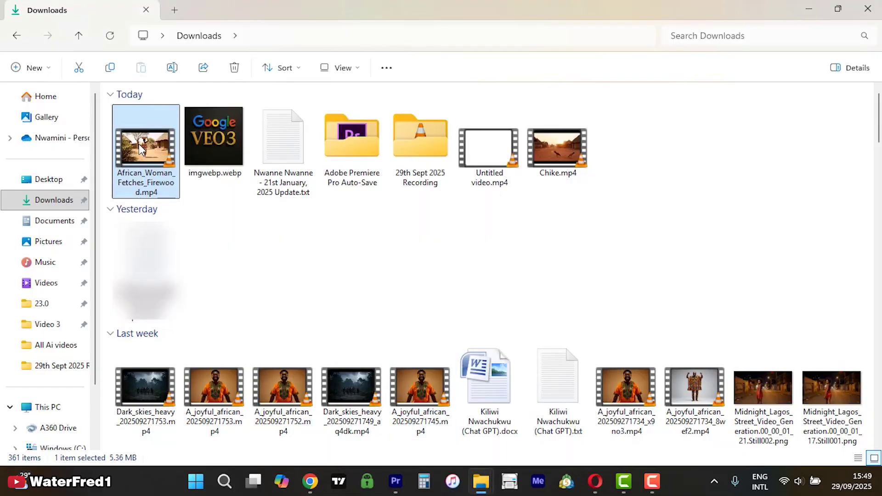
{"action": "left_click_drag", "start_coordinate": [142, 149], "coordinate": [446, 384]}
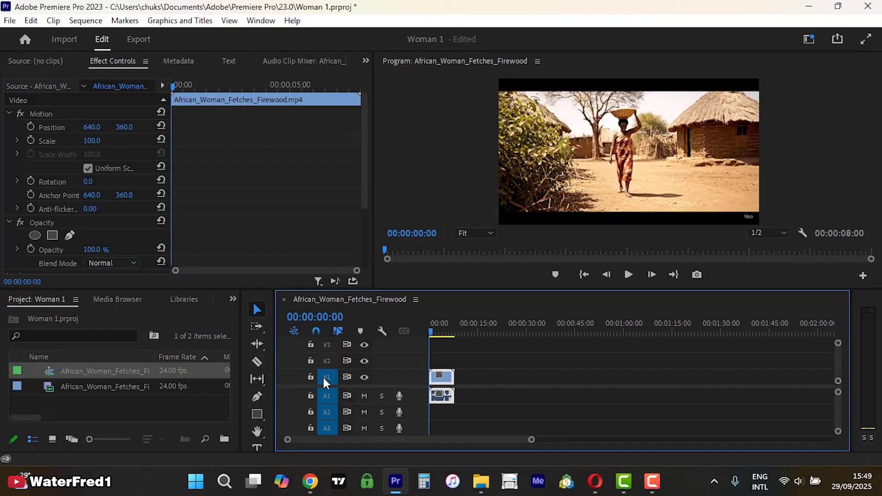
Move the playhead to 00:00:03:10 and export that frame as a PNG still with Export Frame
{"action": "left_click_drag", "start_coordinate": [273, 360], "coordinate": [163, 360]}
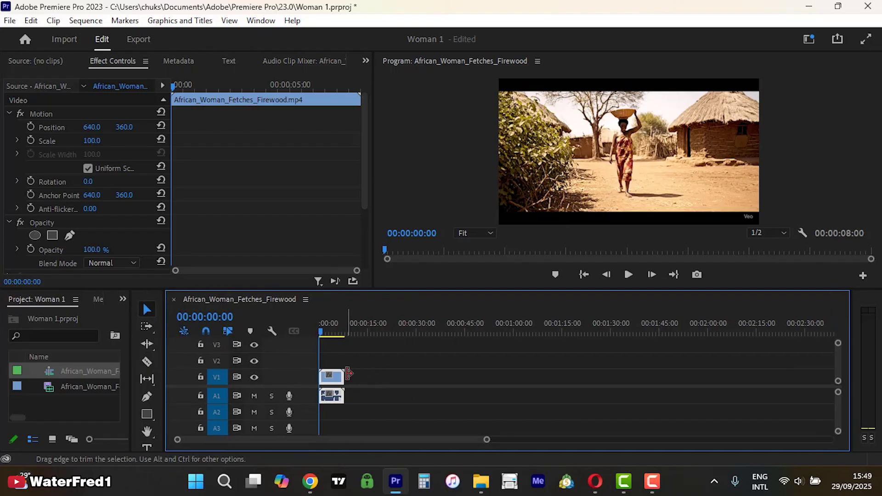
{"action": "left_click_drag", "start_coordinate": [390, 375], "coordinate": [513, 370]}
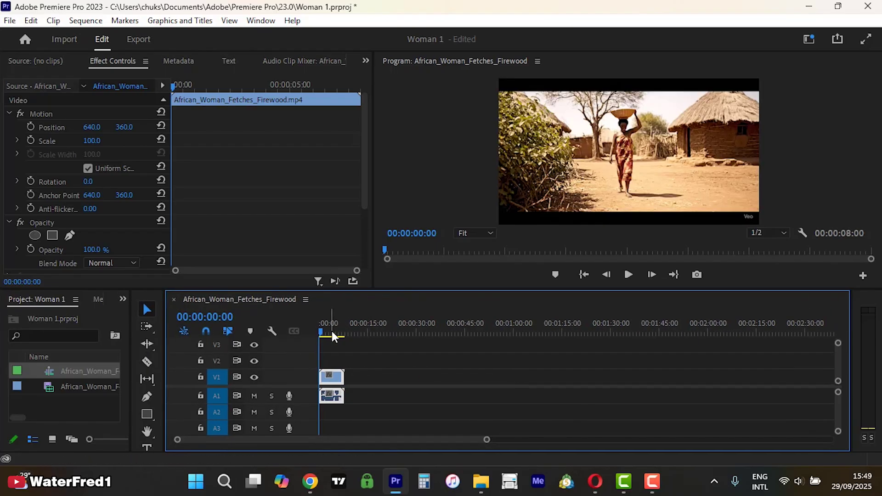
{"action": "left_click", "coordinate": [333, 333]}
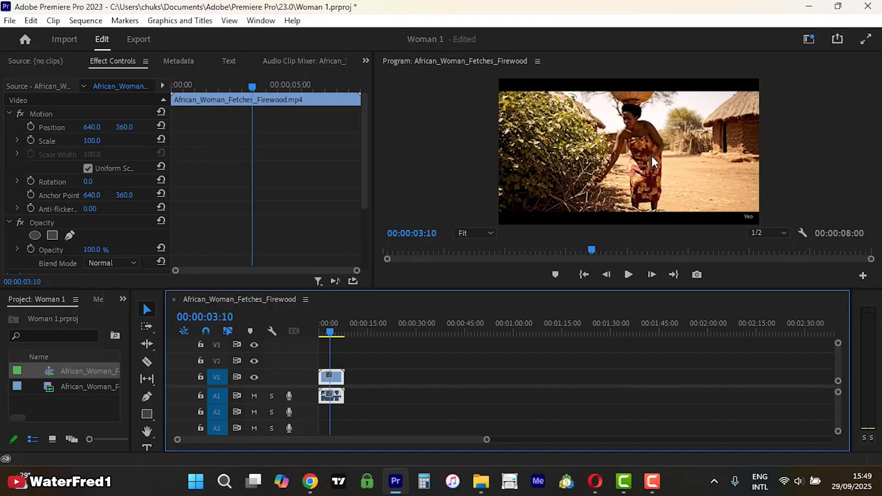
{"action": "left_click", "coordinate": [696, 275]}
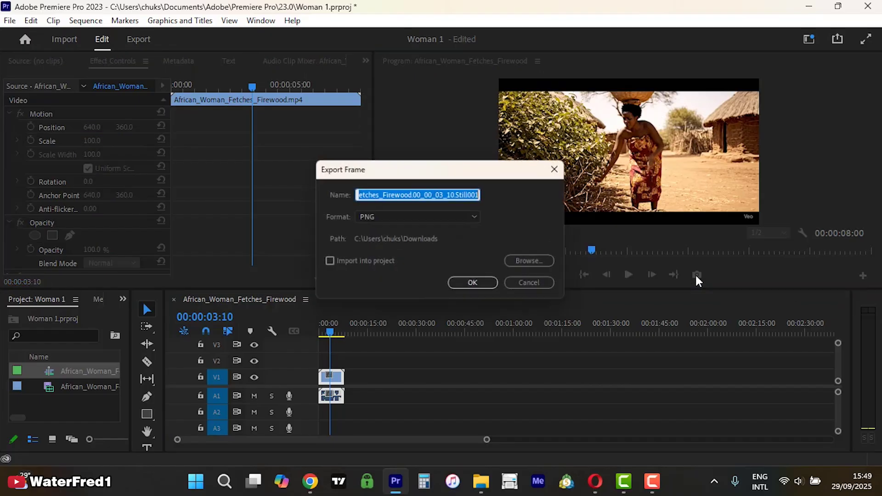
{"action": "left_click", "coordinate": [469, 283]}
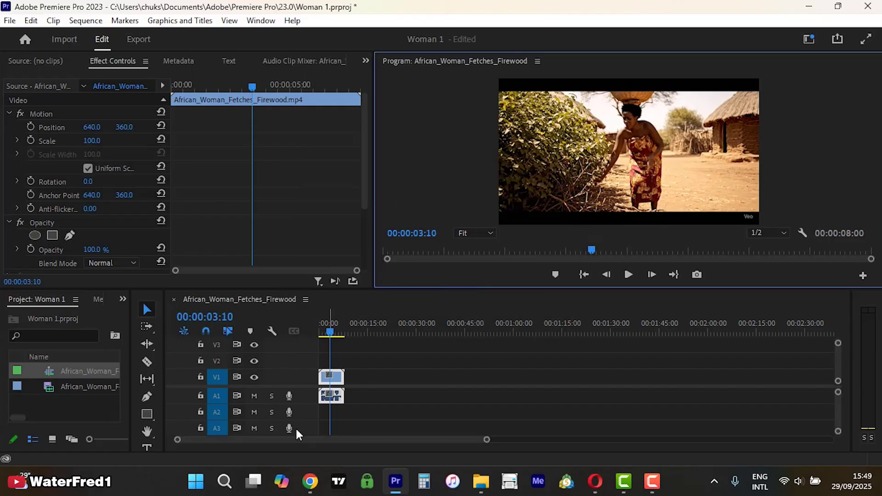
Open the exported Still001.png from Downloads in Photos to check it, then close it
{"action": "mouse_move", "coordinate": [481, 481]}
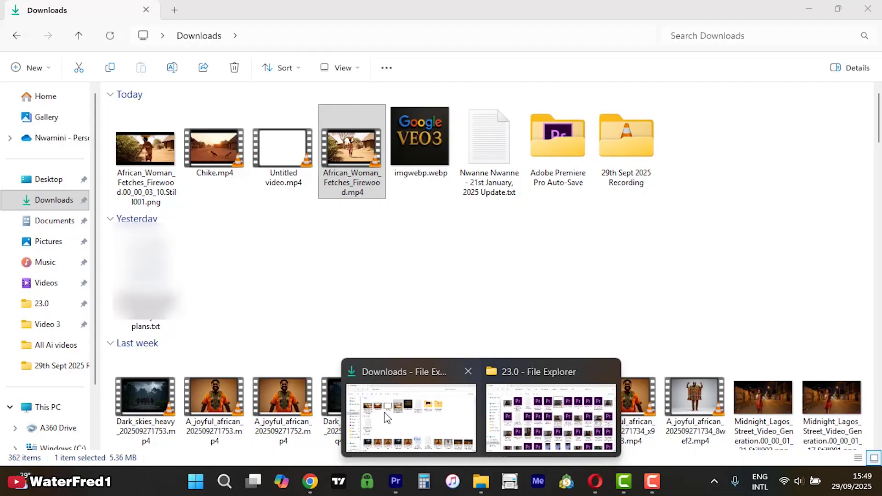
{"action": "left_click", "coordinate": [387, 418]}
{"action": "left_click", "coordinate": [144, 155]}
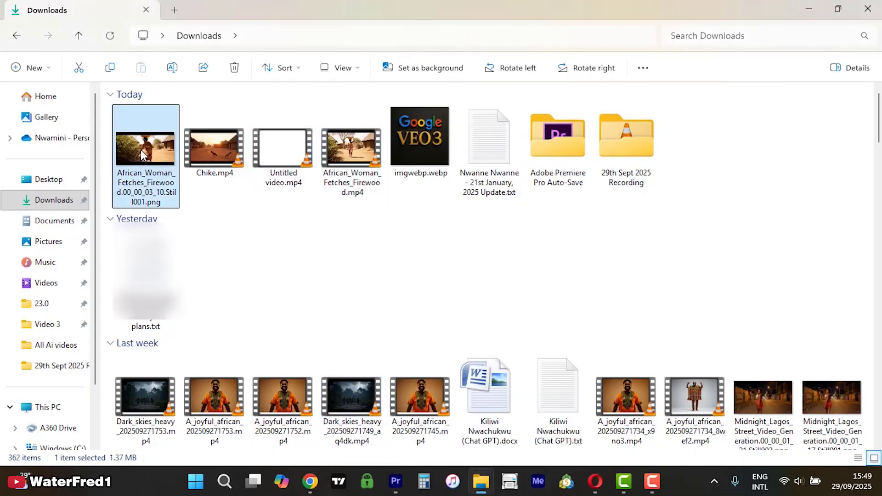
{"action": "double_click", "coordinate": [144, 154]}
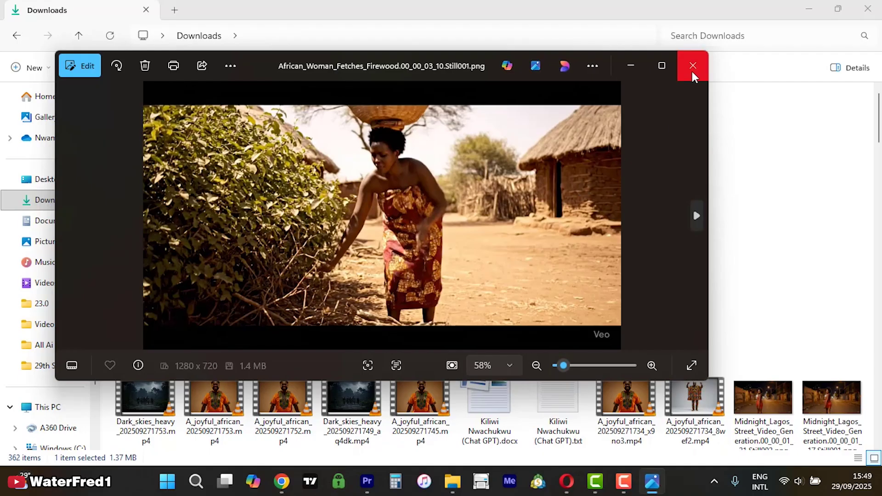
{"action": "left_click", "coordinate": [693, 65]}
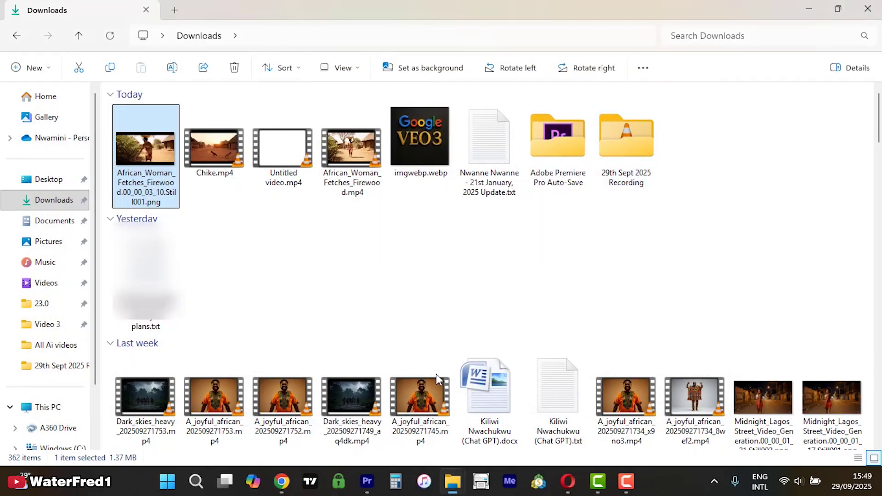
{"action": "left_click", "coordinate": [310, 481]}
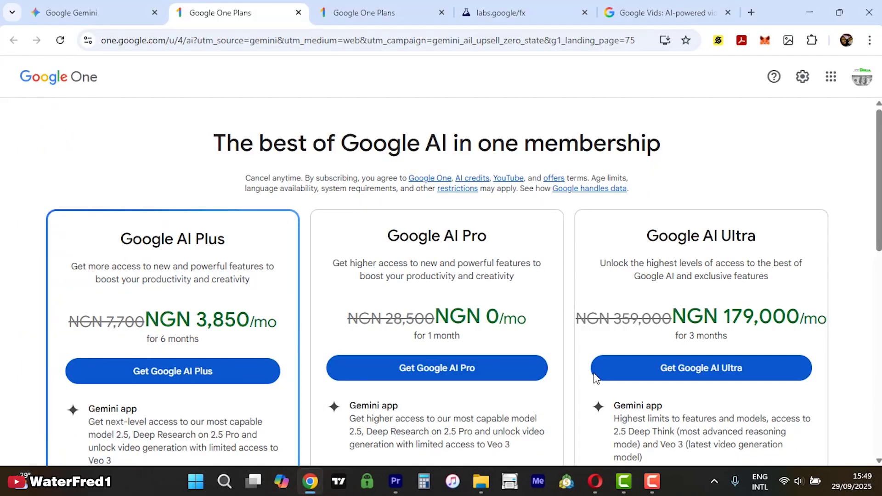
Attach the exported African Woman still from the downloaded files as the source photo
{"action": "left_click", "coordinate": [595, 481]}
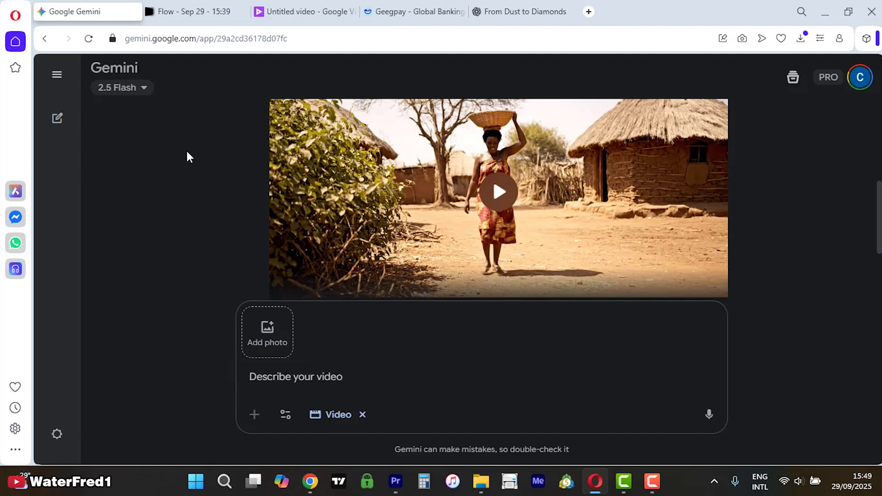
{"action": "left_click", "coordinate": [274, 339]}
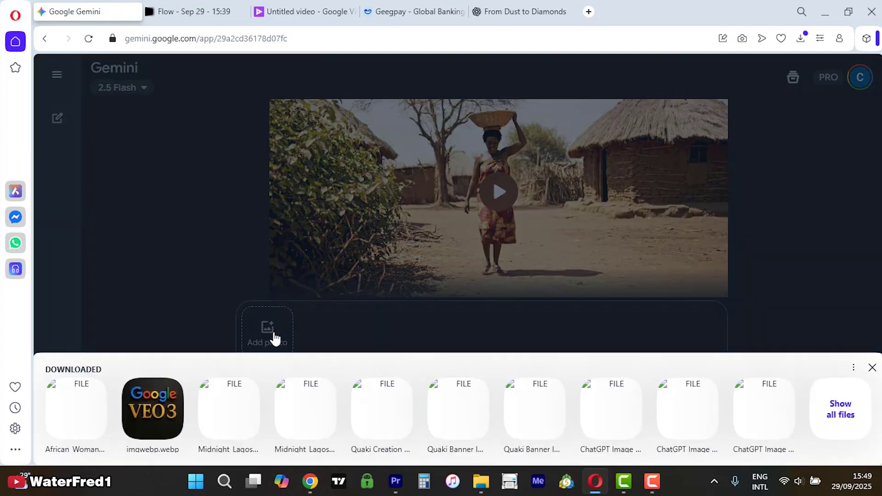
{"action": "left_click", "coordinate": [76, 402]}
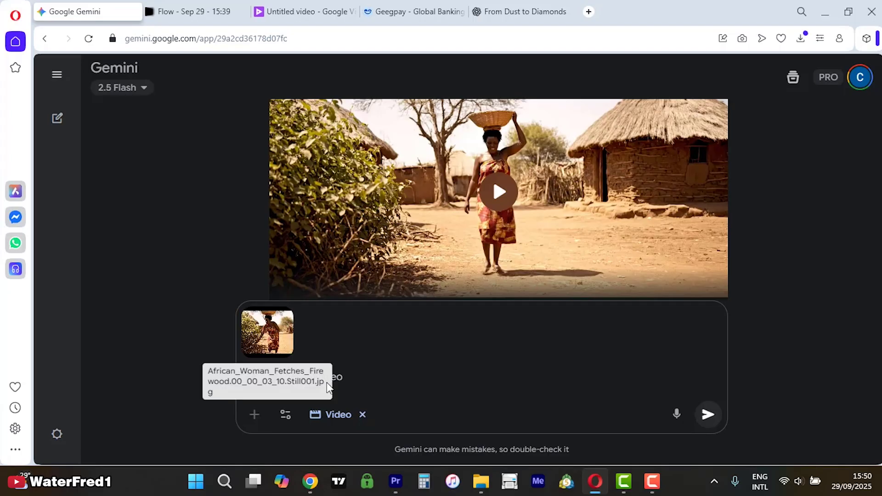
Submit a prompt for a video of this same woman cooking chicken in a local kitchen, African setting
{"action": "type", "text": "Gene"}
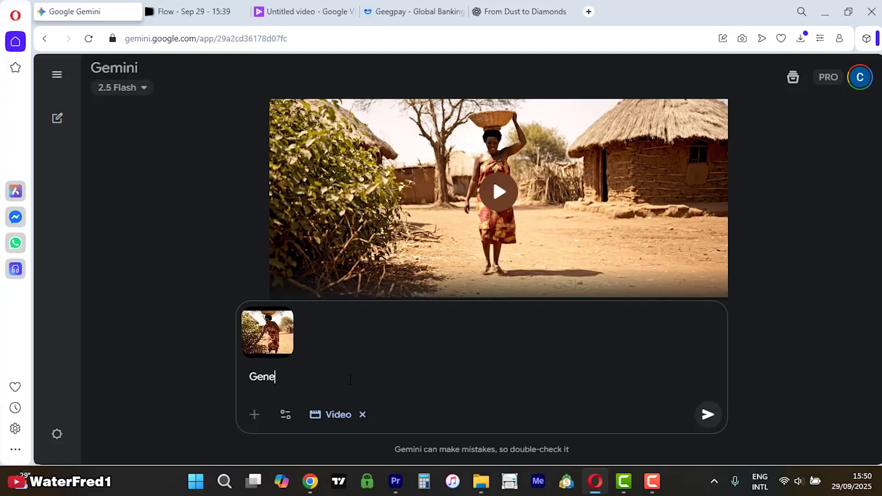
{"action": "type", "text": "rate a video of this same woman, cooking"}
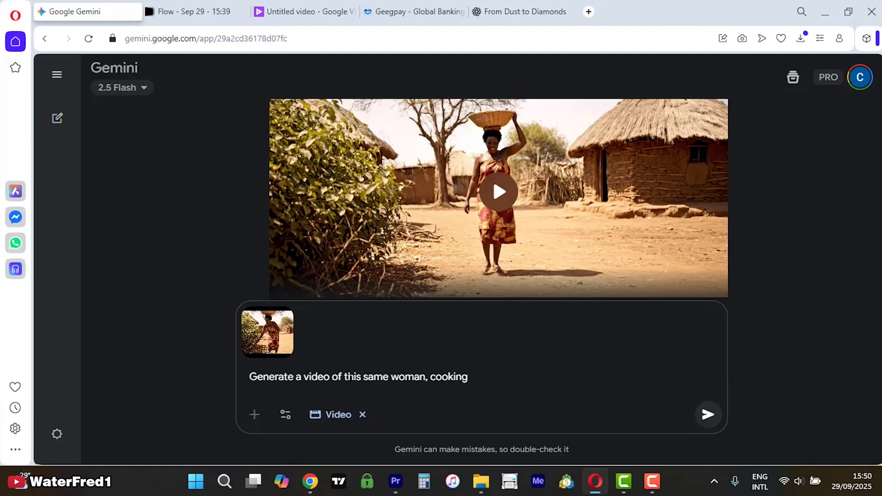
{"action": "type", "text": "ken in a local k"}
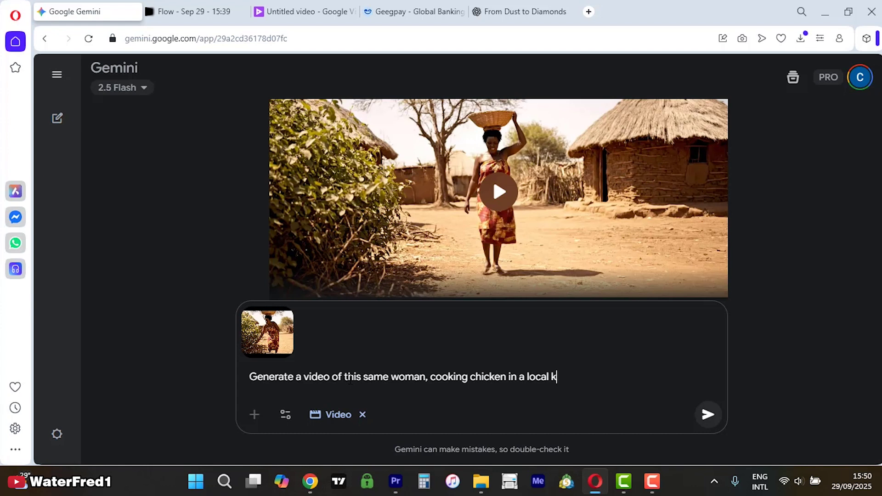
{"action": "type", "text": "chen make it sunset in am"}
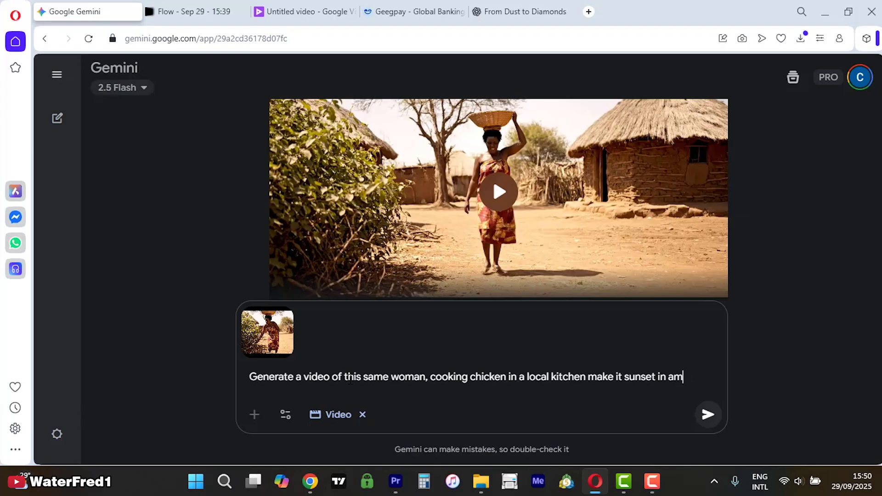
{"action": "key", "text": "Num_Lock"}
{"action": "key", "text": "BackSpace"}
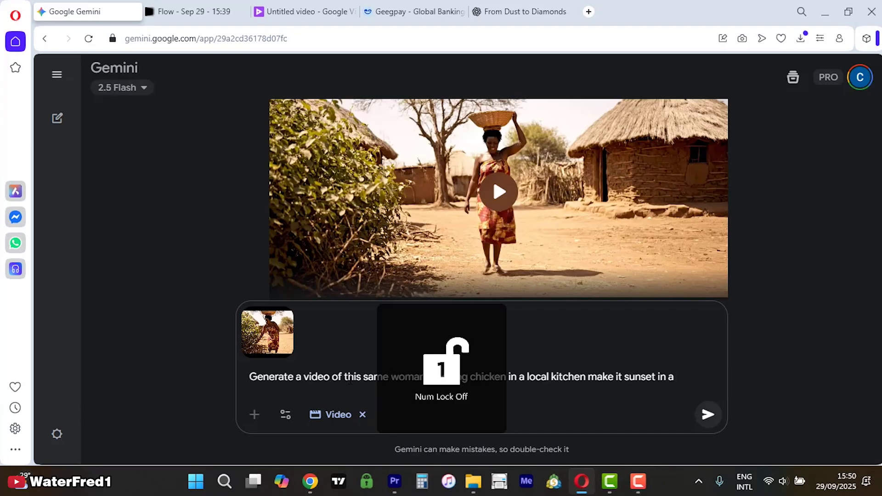
{"action": "type", "text": "n african settin"}
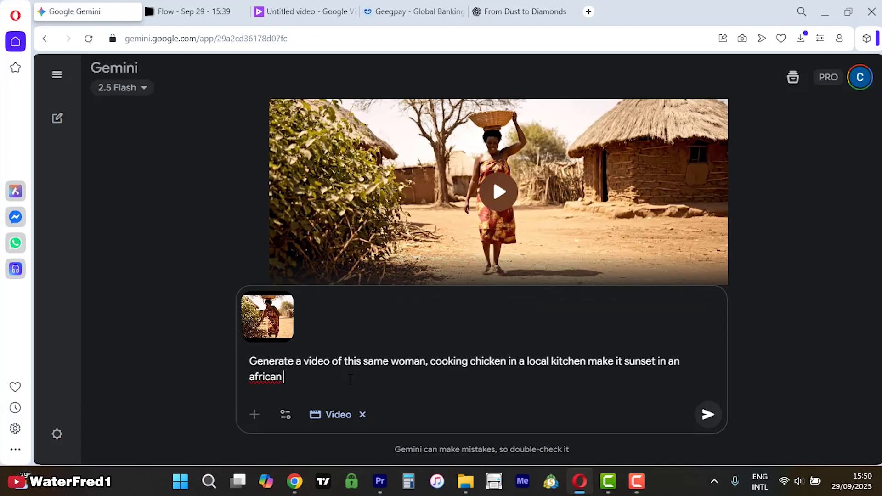
{"action": "key", "text": "Return"}
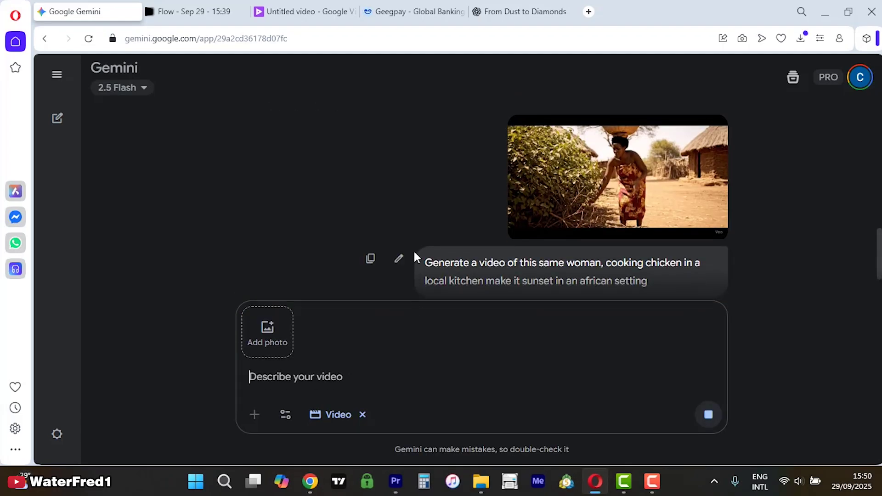
Glance through the Flow, Google Vids and From Dust to Diamonds story tabs, then return to the Gemini chat
{"action": "scroll", "coordinate": [459, 230], "scroll_direction": "up", "scroll_amount": 2}
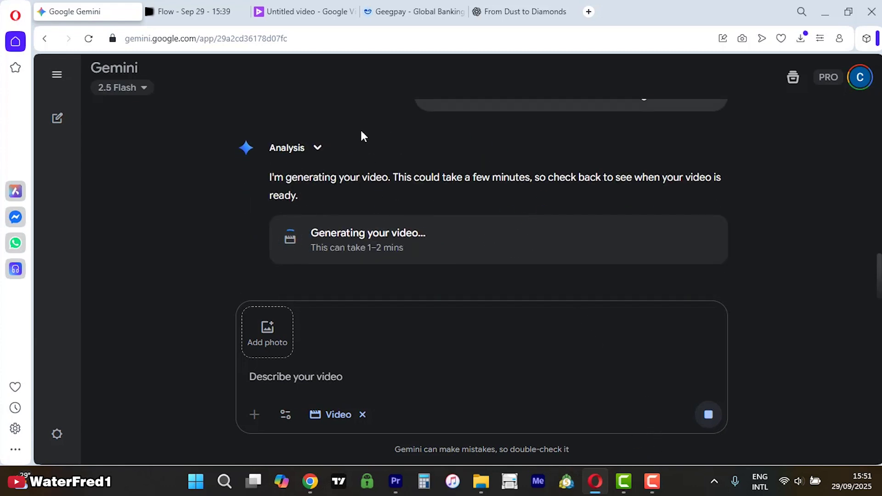
{"action": "left_click", "coordinate": [229, 15]}
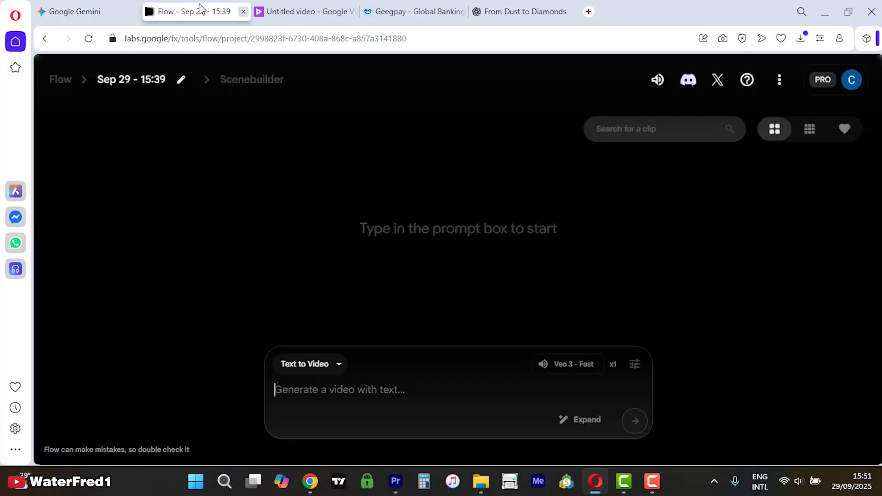
{"action": "left_click", "coordinate": [84, 5]}
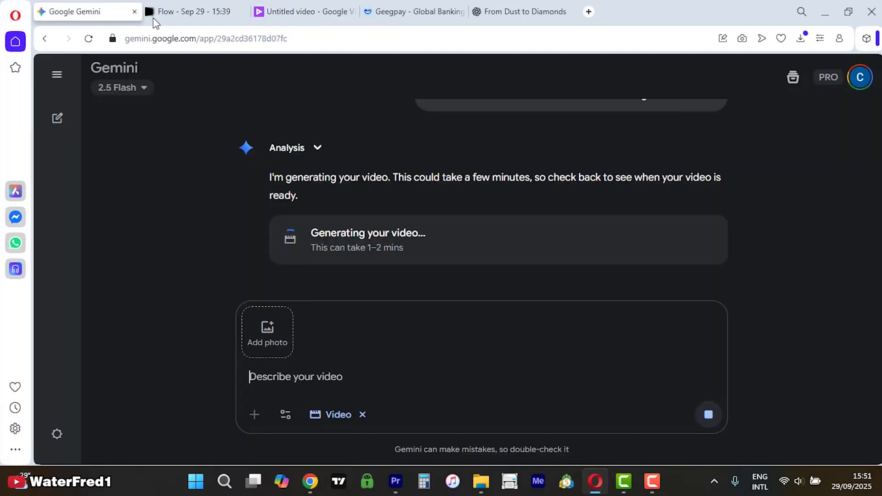
{"action": "left_click", "coordinate": [193, 11]}
{"action": "left_click", "coordinate": [307, 5]}
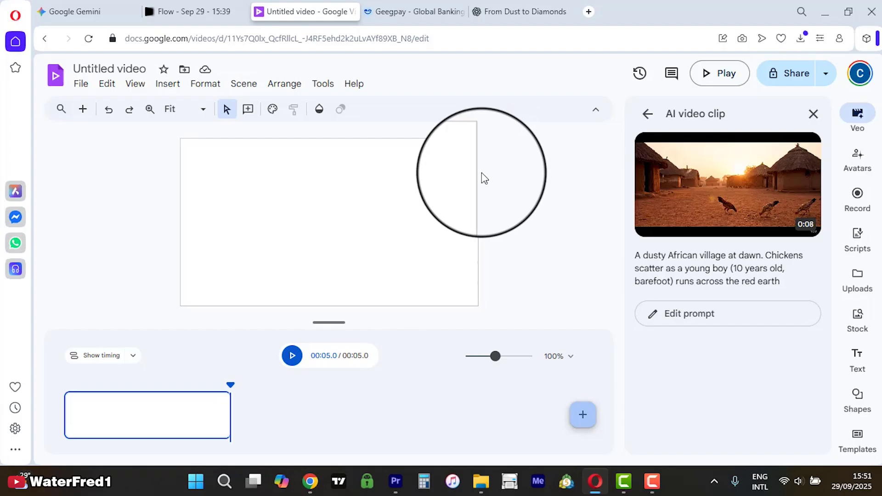
{"action": "left_click", "coordinate": [515, 12]}
{"action": "scroll", "coordinate": [419, 206], "scroll_direction": "down", "scroll_amount": 5}
{"action": "scroll", "coordinate": [419, 234], "scroll_direction": "down", "scroll_amount": 6}
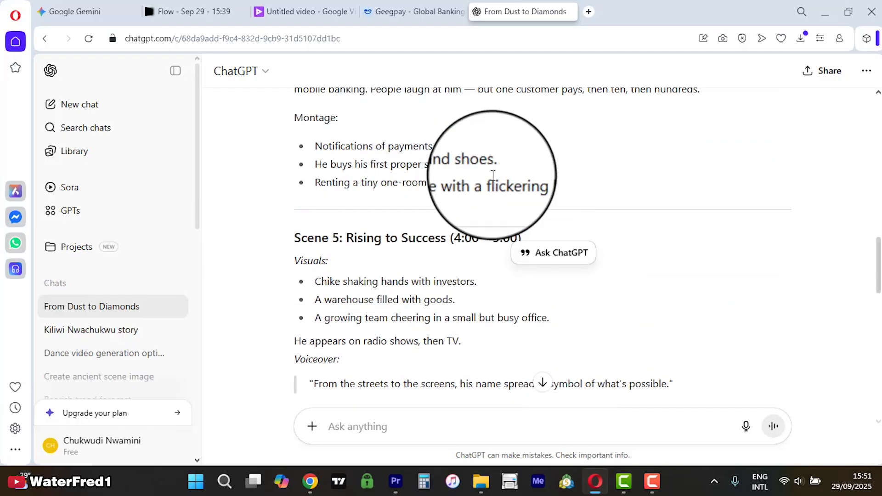
{"action": "left_click", "coordinate": [177, 11]}
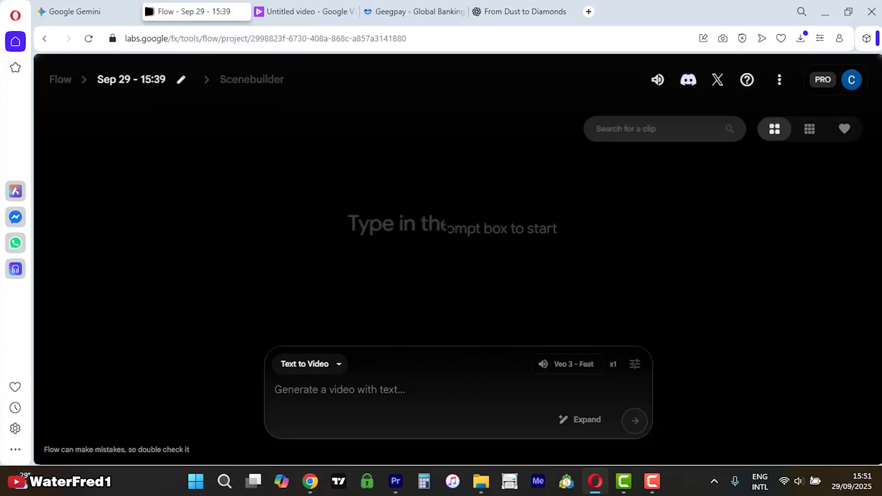
{"action": "left_click", "coordinate": [74, 11]}
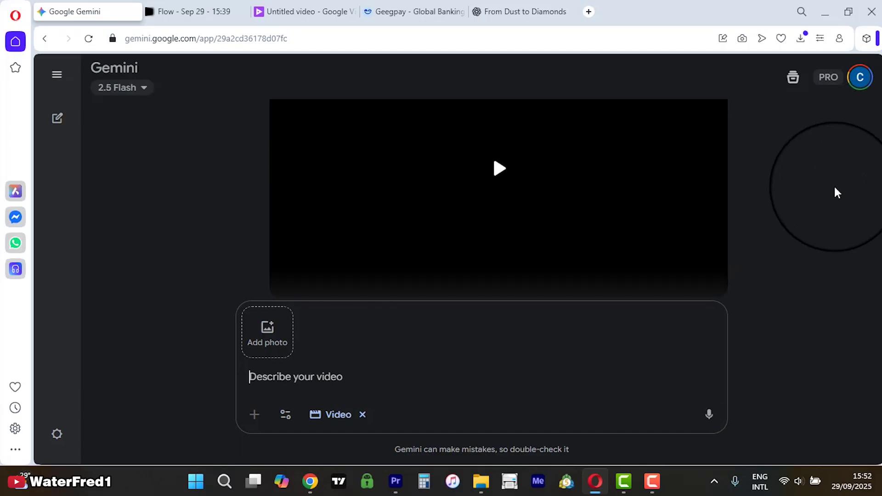
Play the clip of the woman by the bush, then pause it partway through
{"action": "scroll", "coordinate": [593, 191], "scroll_direction": "up", "scroll_amount": 2}
{"action": "scroll", "coordinate": [568, 192], "scroll_direction": "down", "scroll_amount": 2}
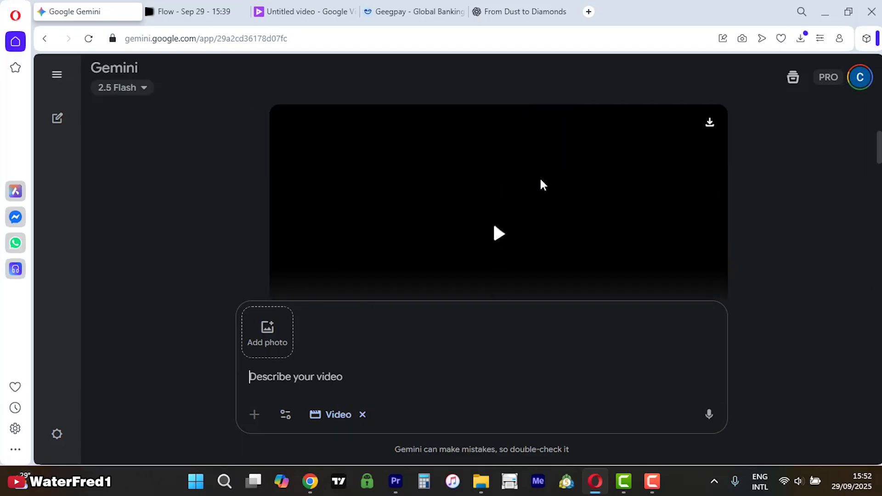
{"action": "scroll", "coordinate": [521, 207], "scroll_direction": "up", "scroll_amount": 6}
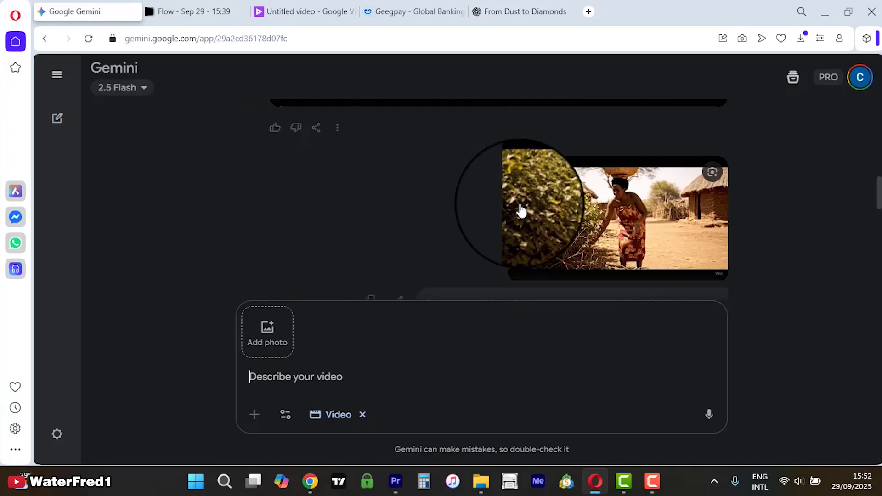
{"action": "scroll", "coordinate": [572, 201], "scroll_direction": "down", "scroll_amount": 6}
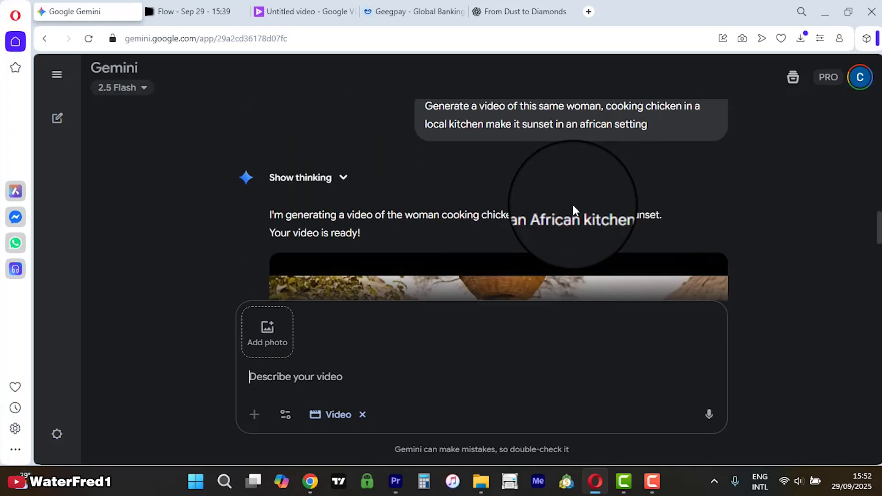
{"action": "scroll", "coordinate": [563, 197], "scroll_direction": "up", "scroll_amount": 3}
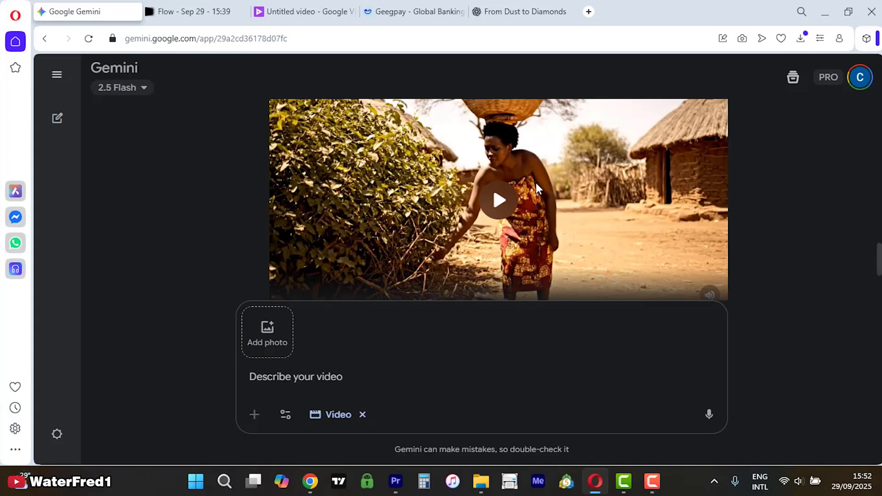
{"action": "left_click", "coordinate": [540, 186]}
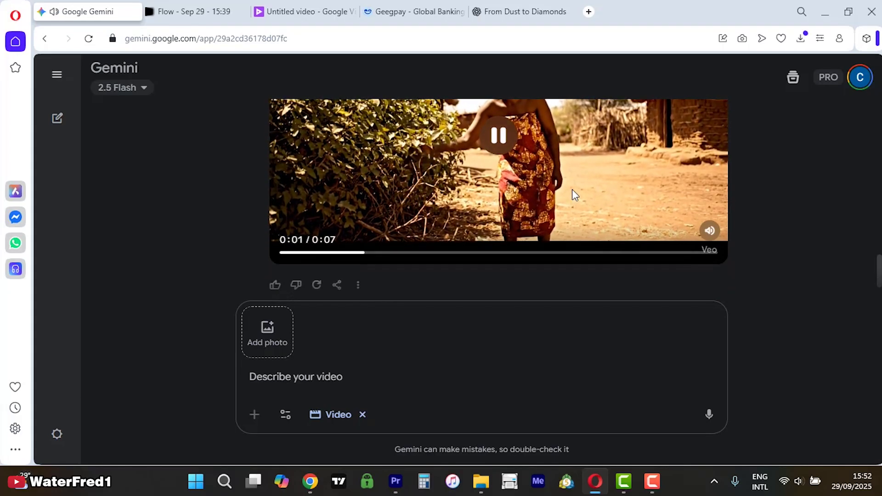
{"action": "scroll", "coordinate": [571, 189], "scroll_direction": "up", "scroll_amount": 1}
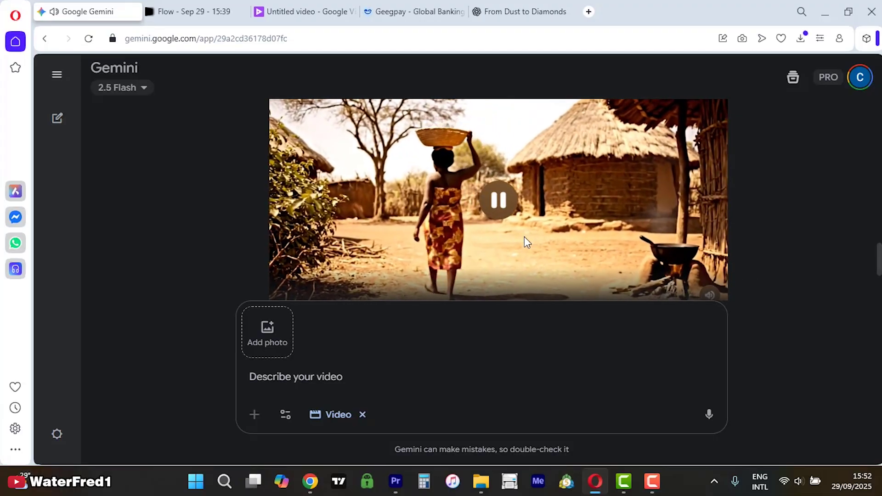
{"action": "left_click", "coordinate": [473, 234]}
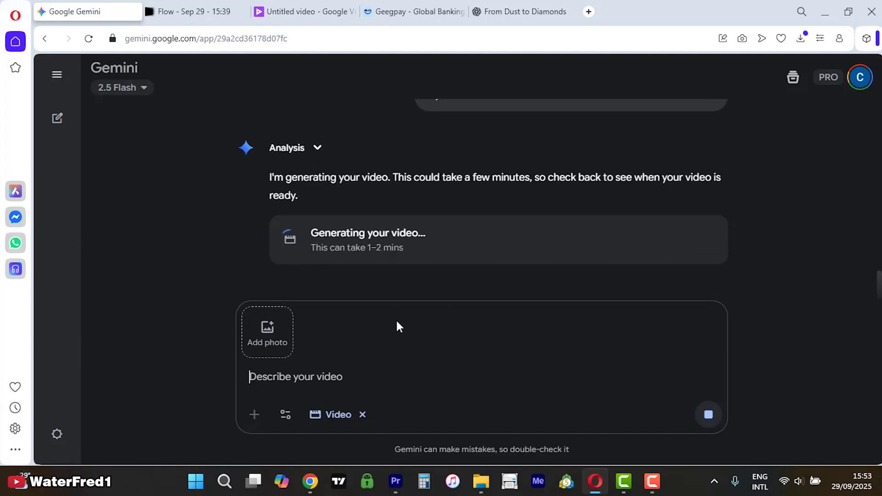
{"action": "left_click", "coordinate": [395, 481]}
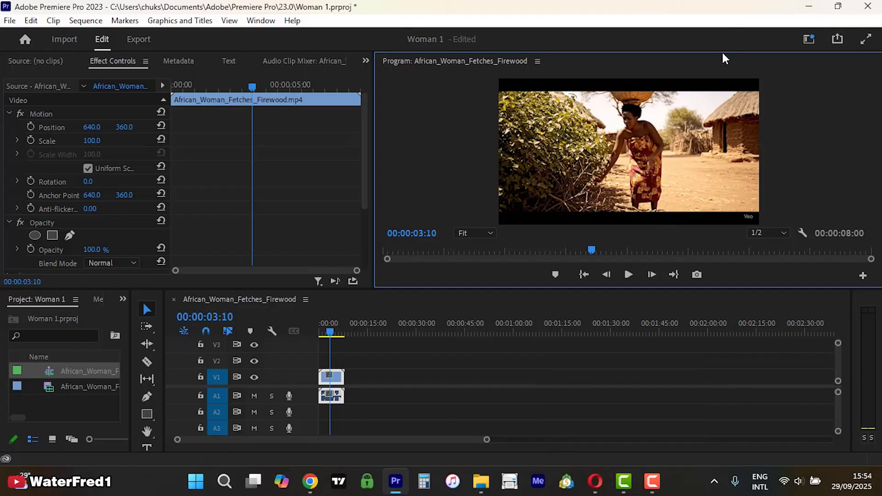
{"action": "left_click", "coordinate": [808, 6]}
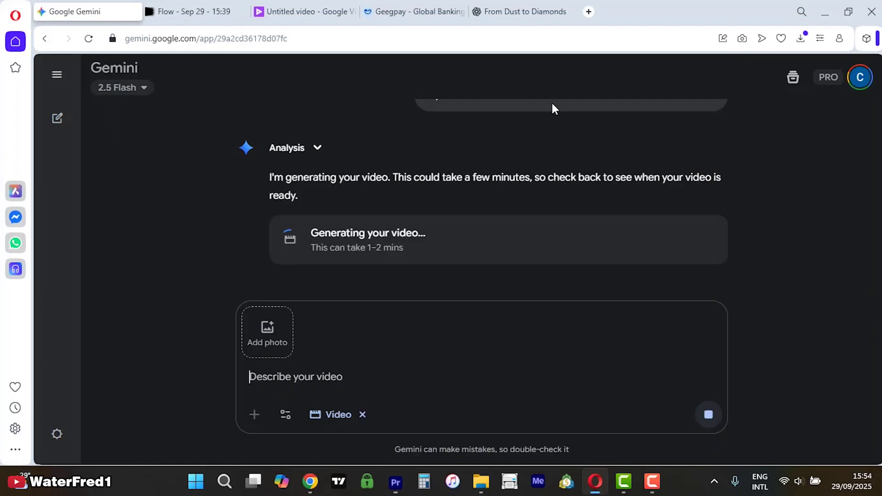
{"action": "scroll", "coordinate": [363, 222], "scroll_direction": "up", "scroll_amount": 3}
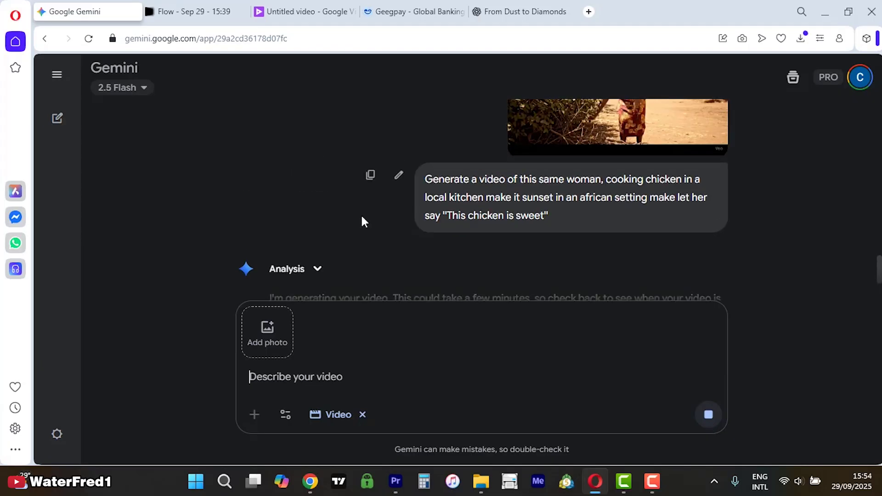
{"action": "scroll", "coordinate": [363, 222], "scroll_direction": "down", "scroll_amount": 3}
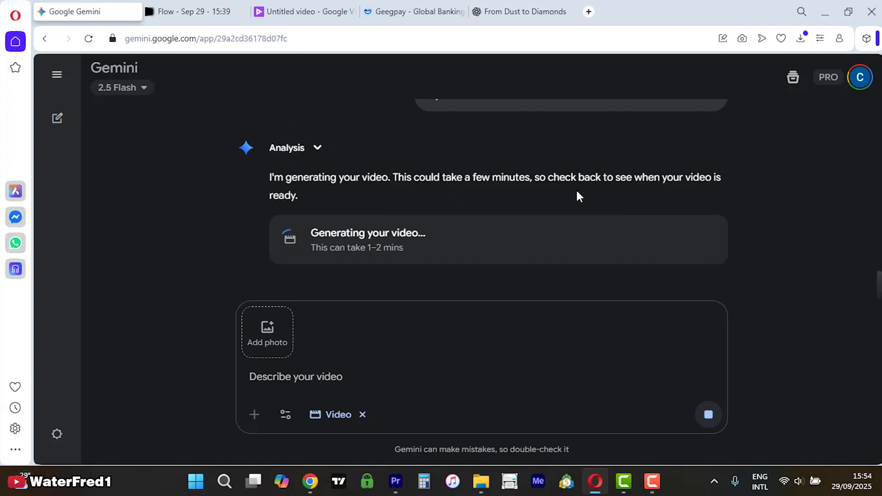
{"action": "scroll", "coordinate": [519, 129], "scroll_direction": "up", "scroll_amount": 2}
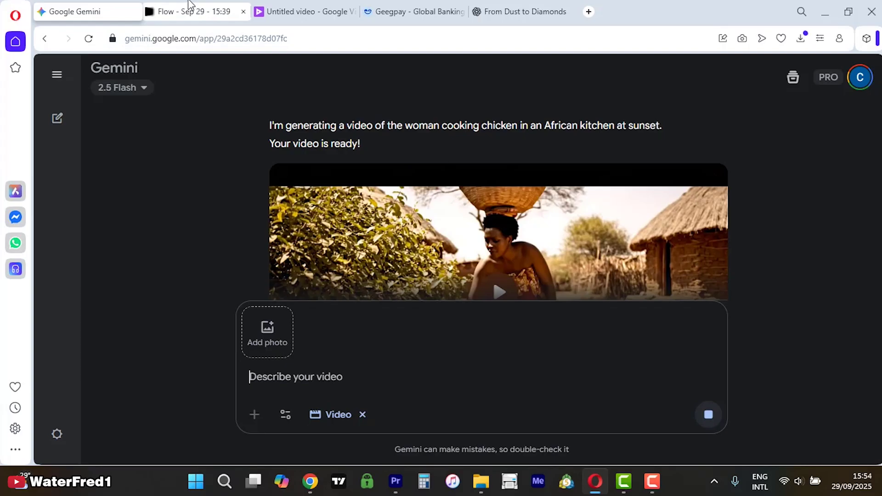
{"action": "left_click", "coordinate": [188, 10]}
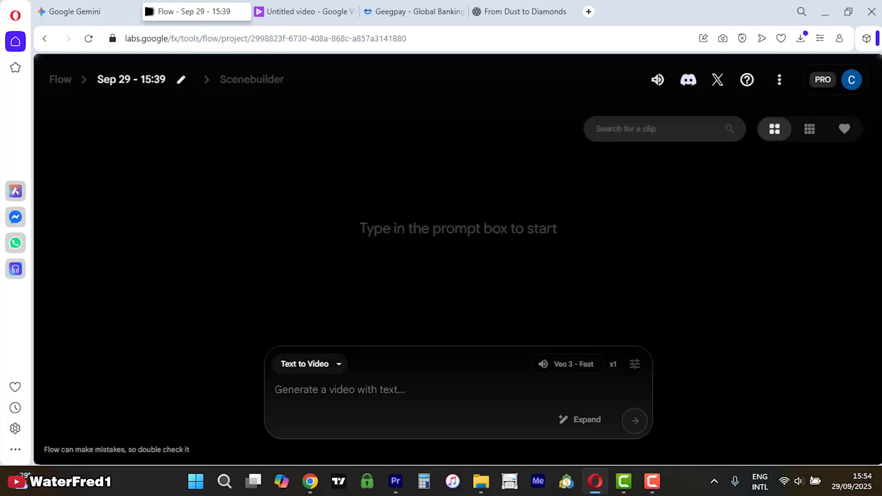
{"action": "left_click", "coordinate": [826, 83]}
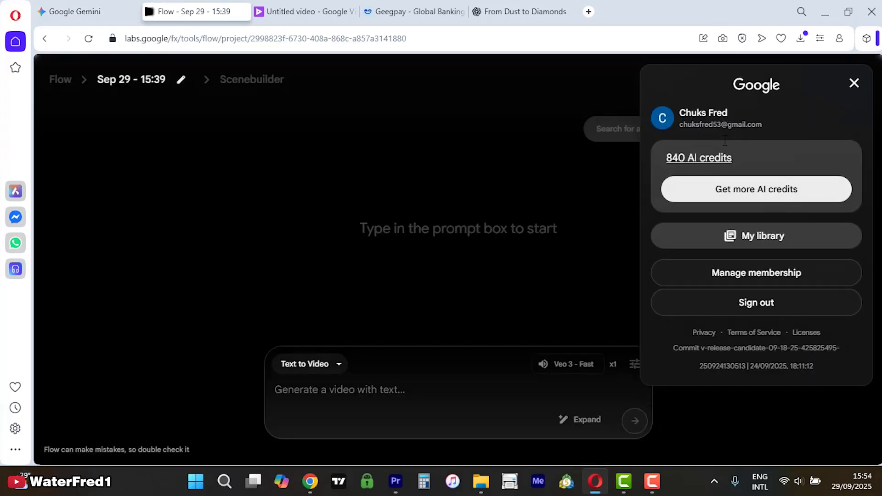
Close the Flow account panel and flip through the Vids and Flow tabs
{"action": "left_click", "coordinate": [261, 277]}
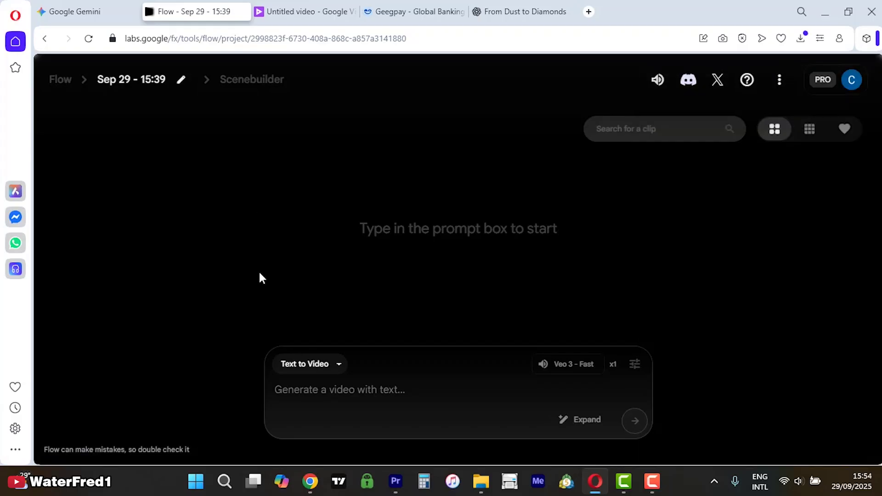
{"action": "left_click", "coordinate": [291, 9]}
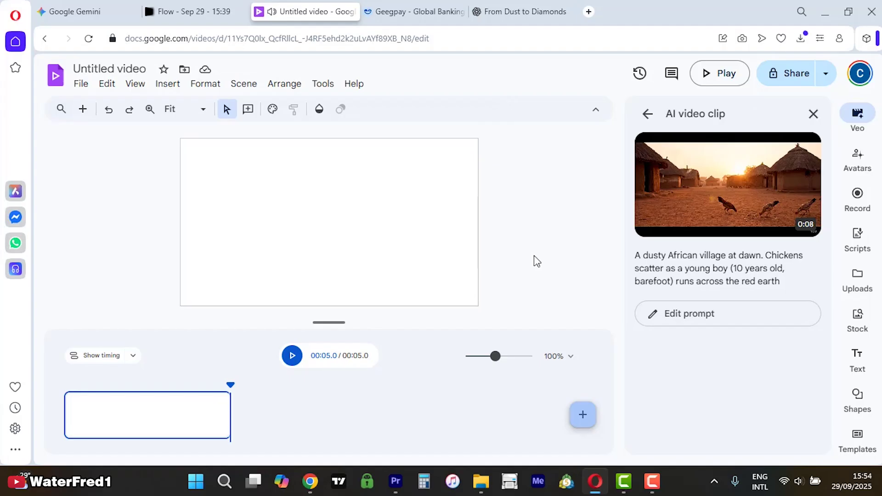
{"action": "key", "text": "ctrl+Tab"}
{"action": "key", "text": "ctrl+Tab"}
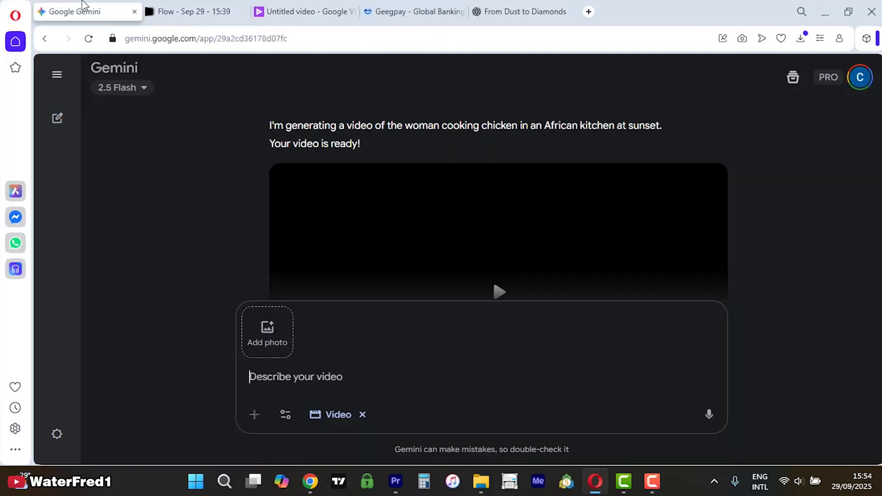
Replay the firewood clip in the Gemini chat and scroll to the finished cooking video
{"action": "scroll", "coordinate": [463, 260], "scroll_direction": "down", "scroll_amount": 10}
{"action": "scroll", "coordinate": [460, 258], "scroll_direction": "down", "scroll_amount": 2}
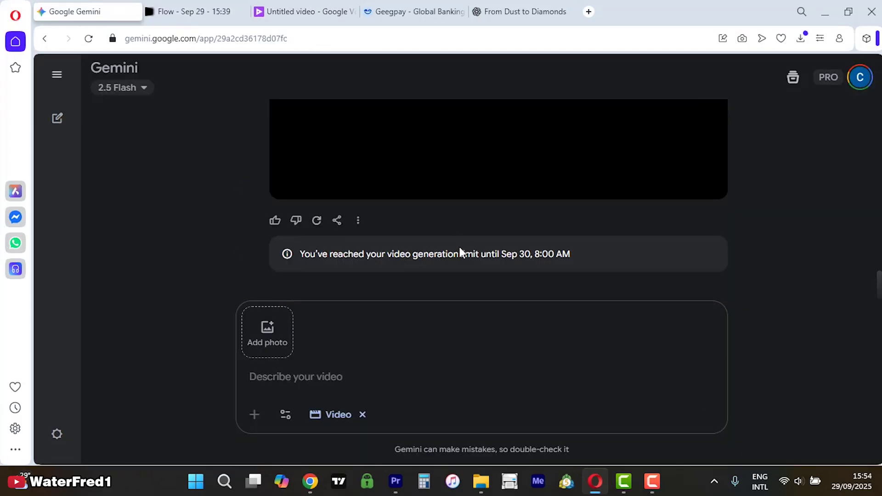
{"action": "scroll", "coordinate": [592, 244], "scroll_direction": "up", "scroll_amount": 2}
{"action": "scroll", "coordinate": [677, 214], "scroll_direction": "down", "scroll_amount": 2}
{"action": "scroll", "coordinate": [633, 211], "scroll_direction": "up", "scroll_amount": 2}
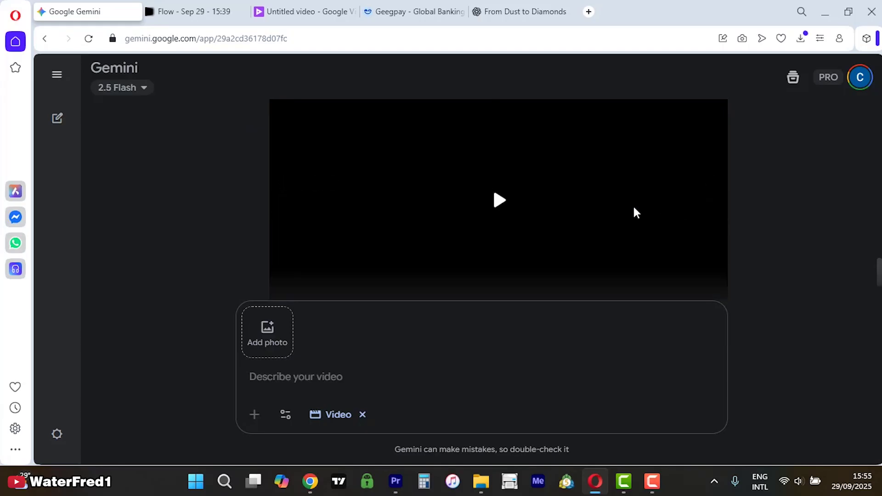
{"action": "left_click", "coordinate": [500, 204]}
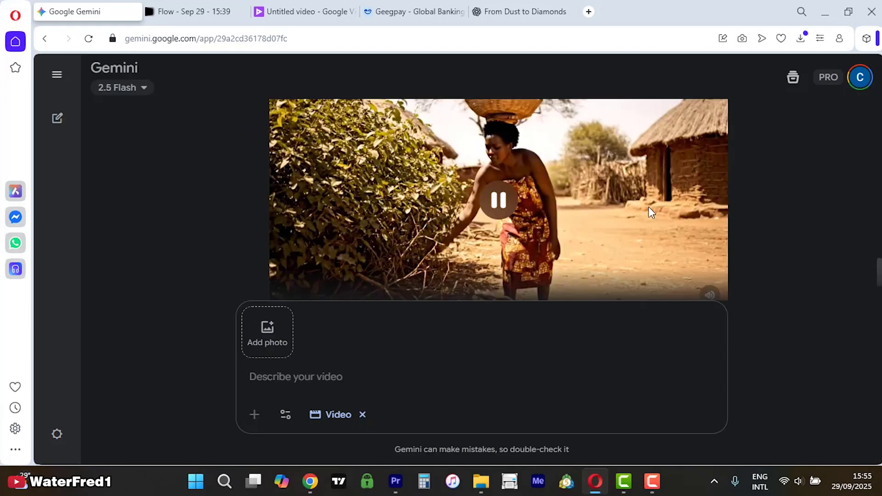
{"action": "scroll", "coordinate": [759, 198], "scroll_direction": "up", "scroll_amount": 1}
{"action": "scroll", "coordinate": [760, 202], "scroll_direction": "down", "scroll_amount": 1}
{"action": "scroll", "coordinate": [759, 197], "scroll_direction": "up", "scroll_amount": 1}
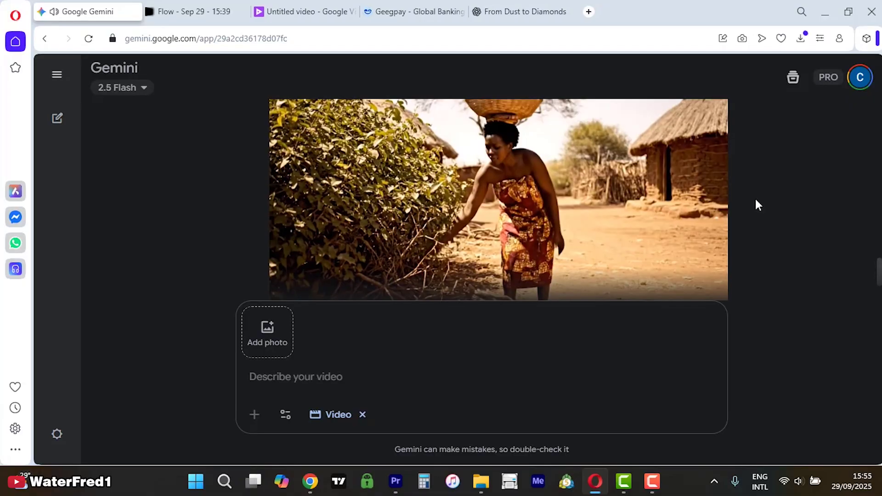
{"action": "scroll", "coordinate": [673, 157], "scroll_direction": "up", "scroll_amount": 1}
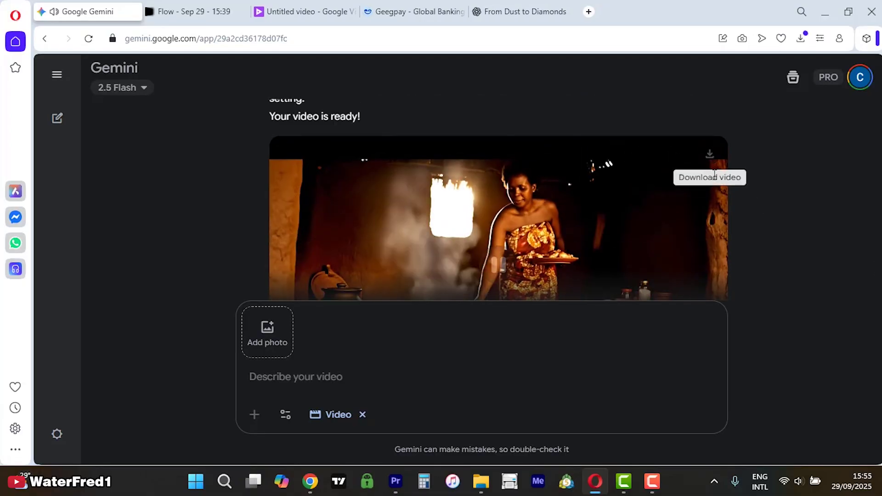
Download the chicken-cooking video and find Woman_Cooking_Chicken_at_Sunset (1).mp4 in Downloads
{"action": "left_click", "coordinate": [709, 155]}
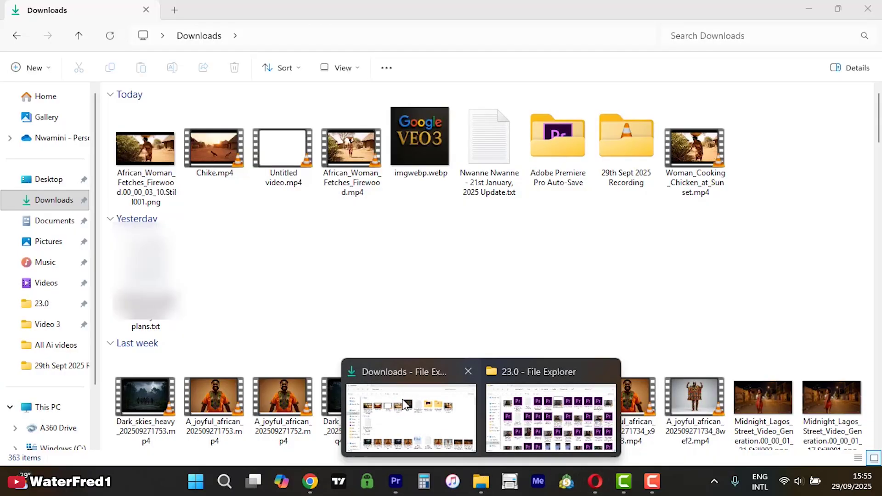
{"action": "left_click", "coordinate": [416, 431]}
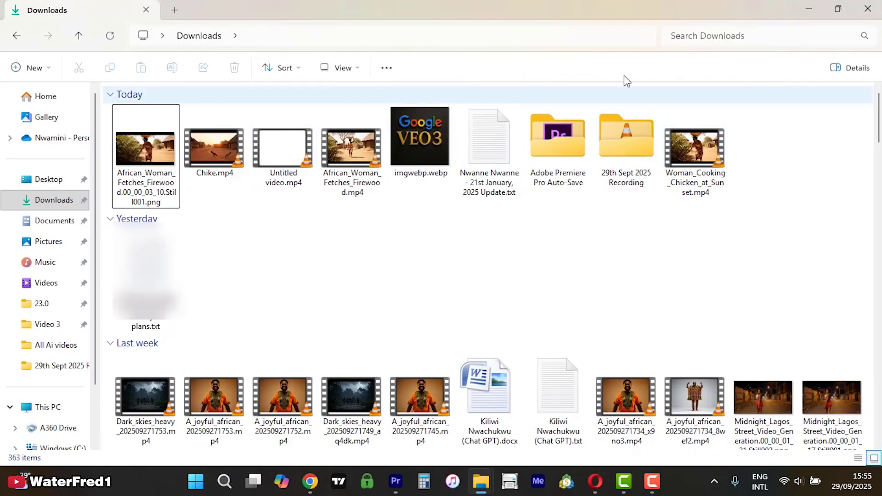
{"action": "left_click", "coordinate": [807, 9]}
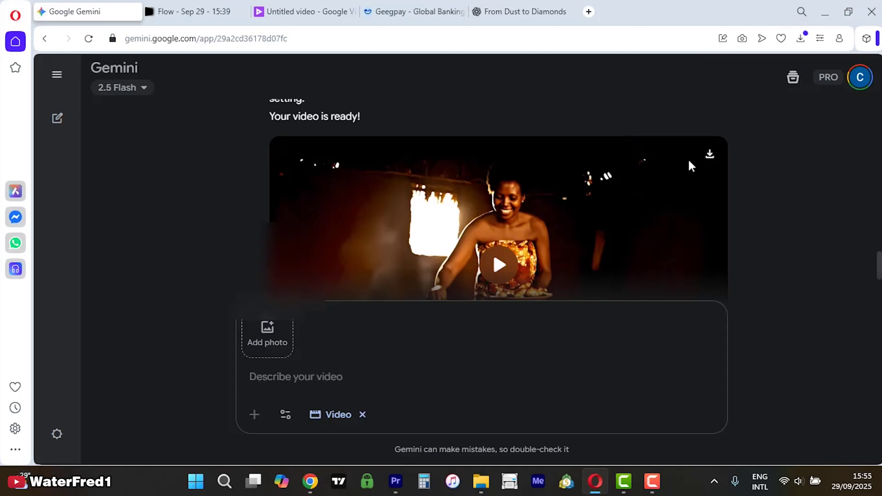
{"action": "left_click", "coordinate": [710, 154]}
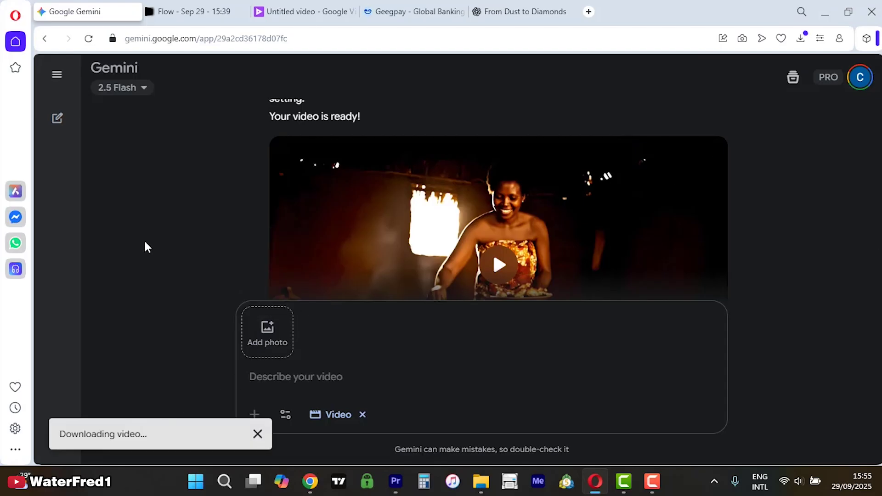
{"action": "mouse_move", "coordinate": [481, 480]}
{"action": "left_click", "coordinate": [411, 408]}
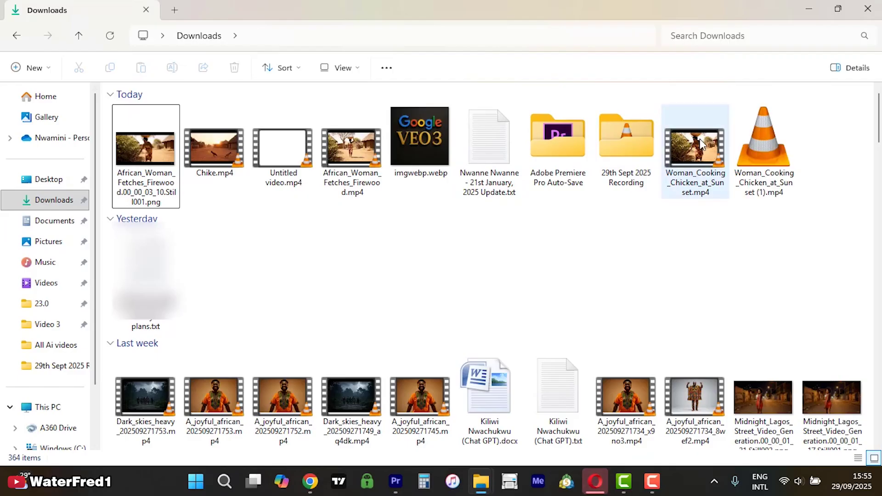
Watch Woman_Cooking_Chicken_at_Sunset (1).mp4 in VLC, then close the player
{"action": "double_click", "coordinate": [760, 155]}
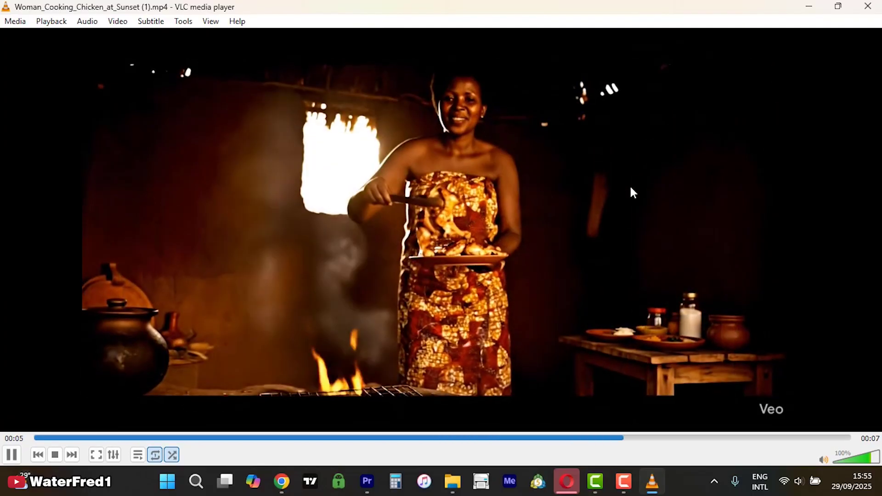
{"action": "left_click", "coordinate": [855, 12]}
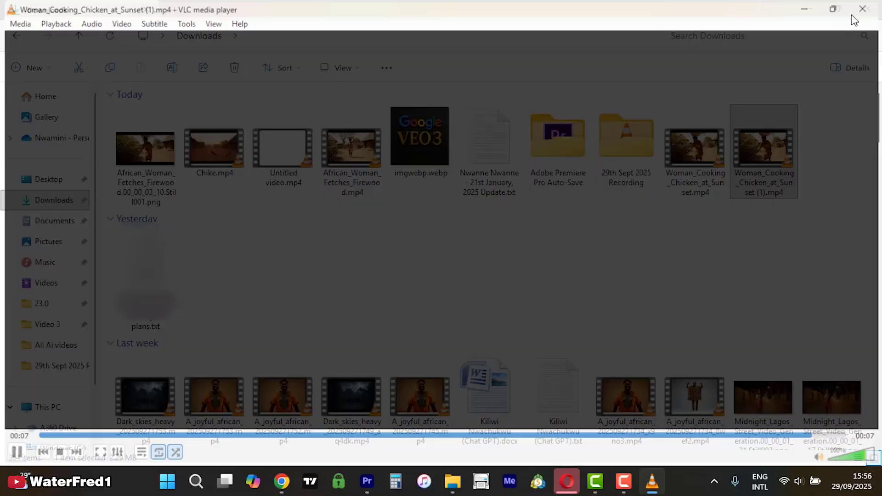
Close the Downloads folder, scroll back through the Gemini chat, then bring up the Google One plans page
{"action": "left_click", "coordinate": [855, 12]}
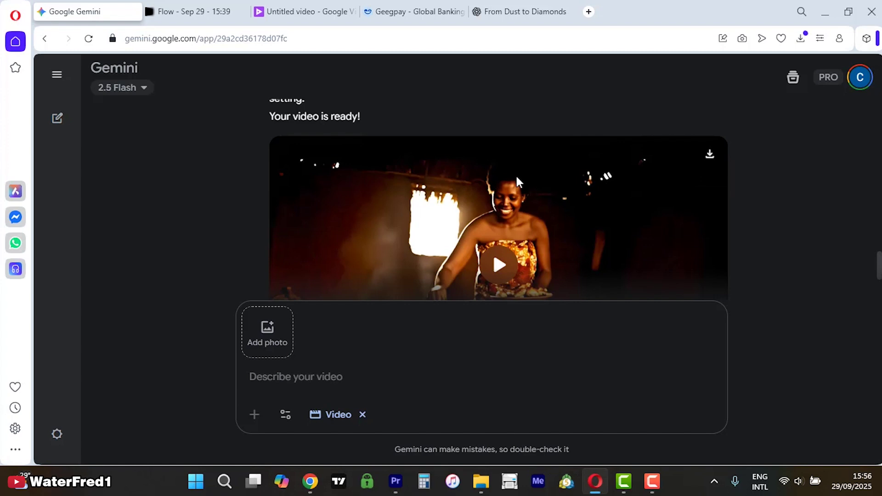
{"action": "scroll", "coordinate": [206, 199], "scroll_direction": "down", "scroll_amount": 4}
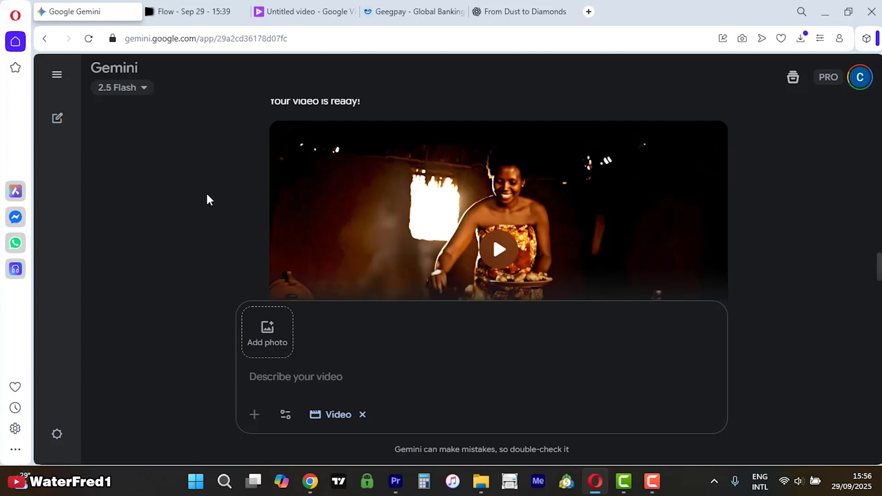
{"action": "scroll", "coordinate": [219, 202], "scroll_direction": "up", "scroll_amount": 6}
{"action": "scroll", "coordinate": [219, 204], "scroll_direction": "up", "scroll_amount": 1}
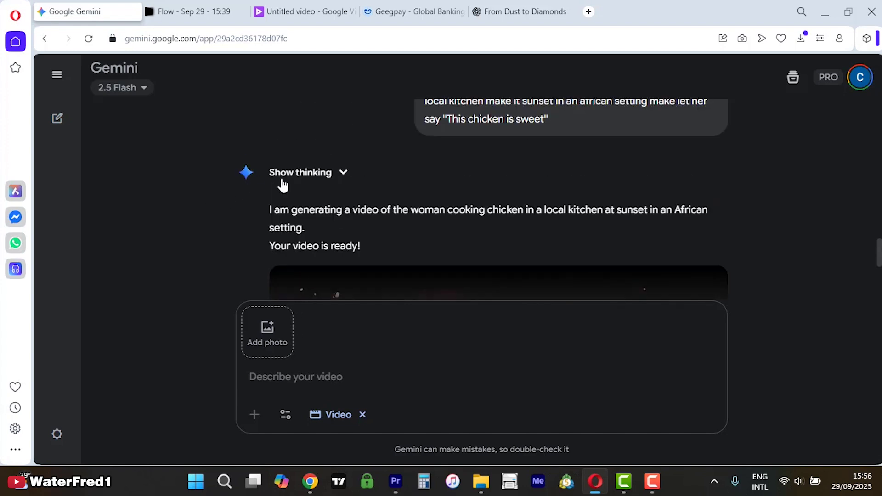
{"action": "left_click", "coordinate": [595, 481]}
{"action": "left_click", "coordinate": [595, 481]}
{"action": "scroll", "coordinate": [415, 188], "scroll_direction": "up", "scroll_amount": 8}
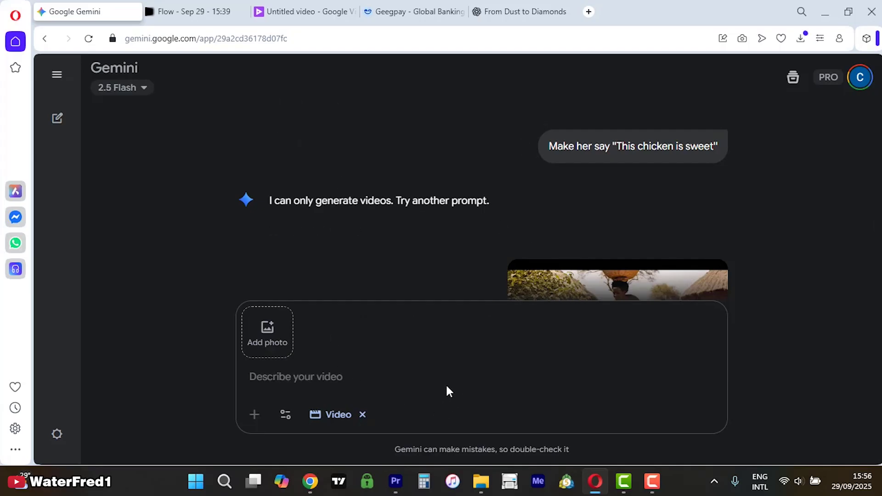
{"action": "left_click", "coordinate": [310, 480]}
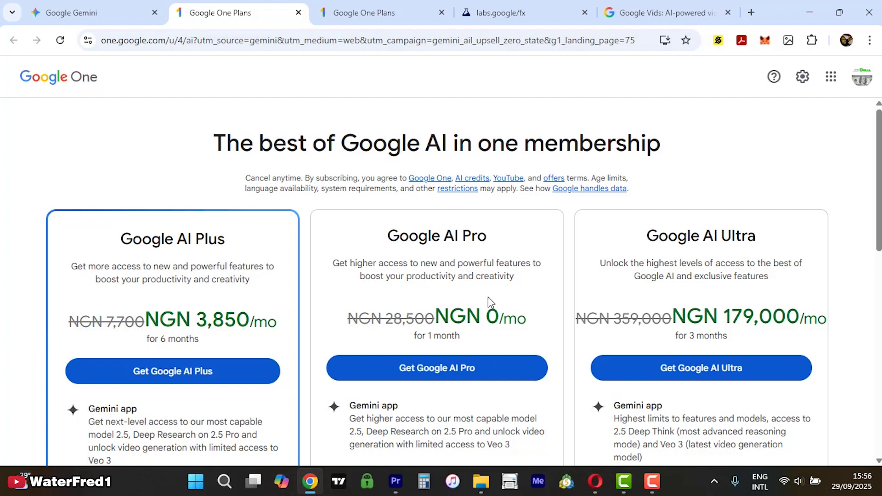
{"action": "scroll", "coordinate": [482, 298], "scroll_direction": "down", "scroll_amount": 1}
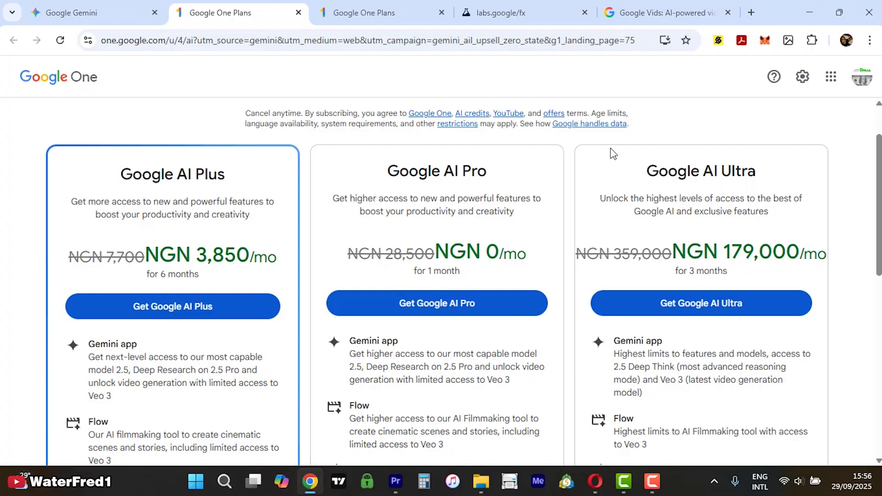
Hide the plans page, scroll through Gemini's earlier prompts and videos, then switch to Premiere Pro's Woman 1 project
{"action": "left_click", "coordinate": [802, 11]}
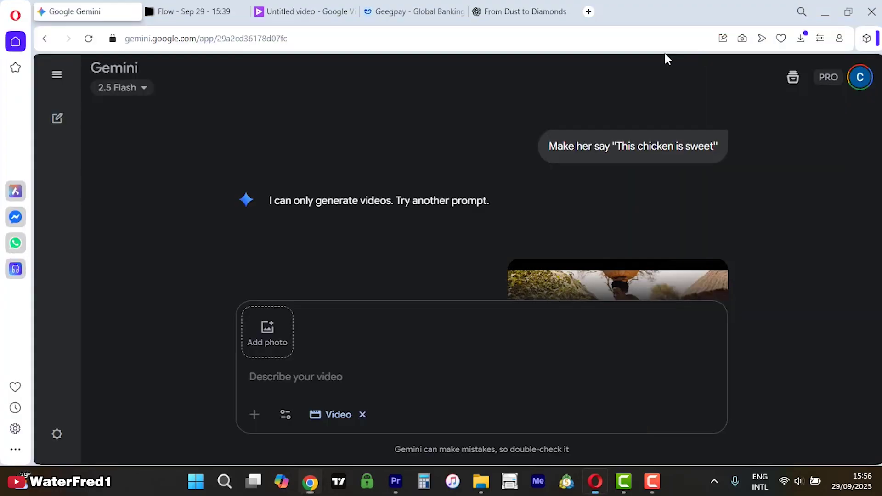
{"action": "scroll", "coordinate": [381, 156], "scroll_direction": "down", "scroll_amount": 4}
{"action": "scroll", "coordinate": [476, 202], "scroll_direction": "down", "scroll_amount": 2}
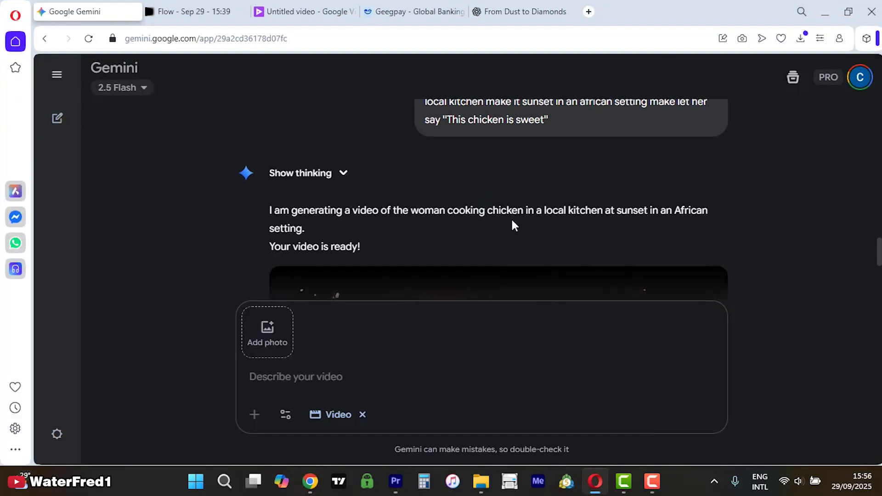
{"action": "scroll", "coordinate": [510, 218], "scroll_direction": "up", "scroll_amount": 5}
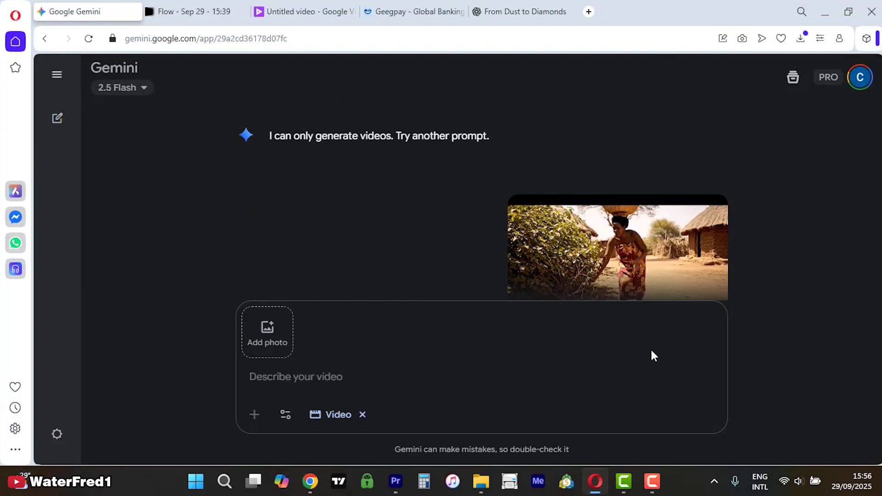
{"action": "scroll", "coordinate": [380, 193], "scroll_direction": "up", "scroll_amount": 3}
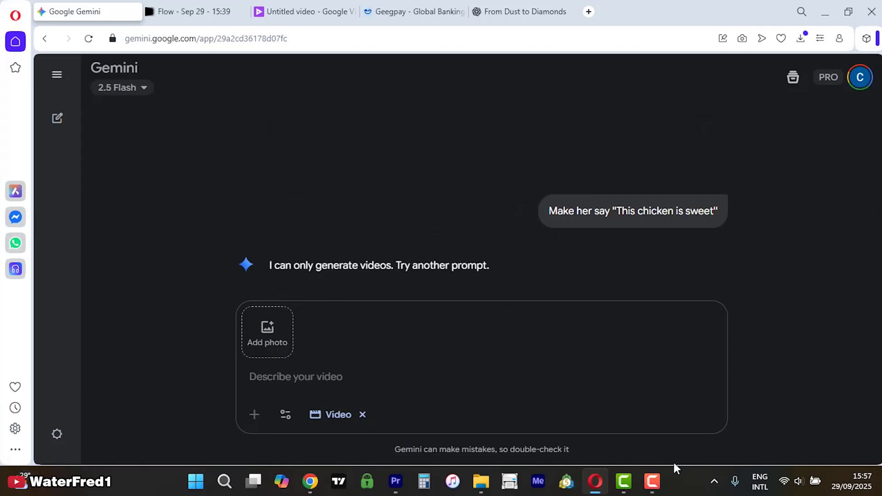
{"action": "left_click", "coordinate": [657, 484]}
{"action": "left_click", "coordinate": [803, 286]}
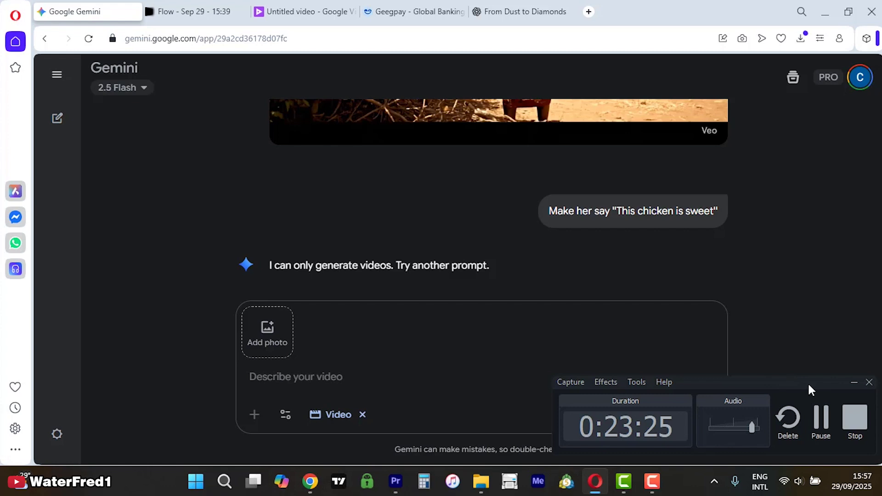
{"action": "left_click", "coordinate": [853, 383]}
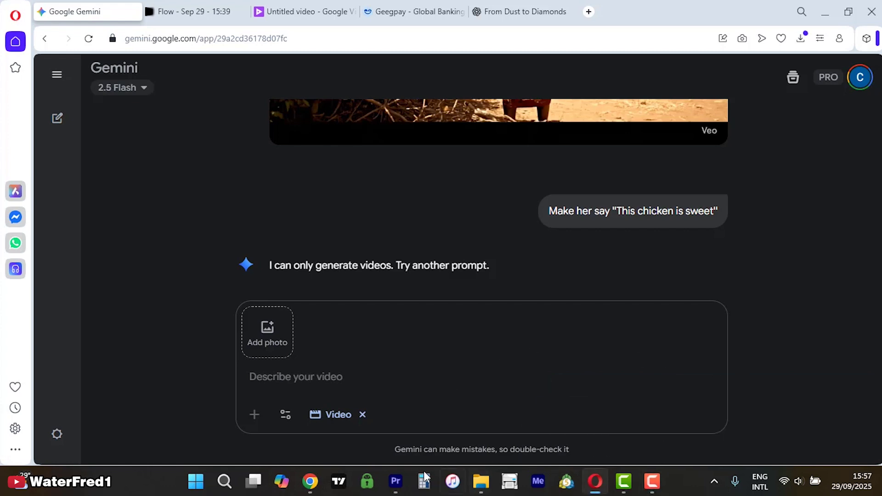
{"action": "left_click", "coordinate": [396, 481]}
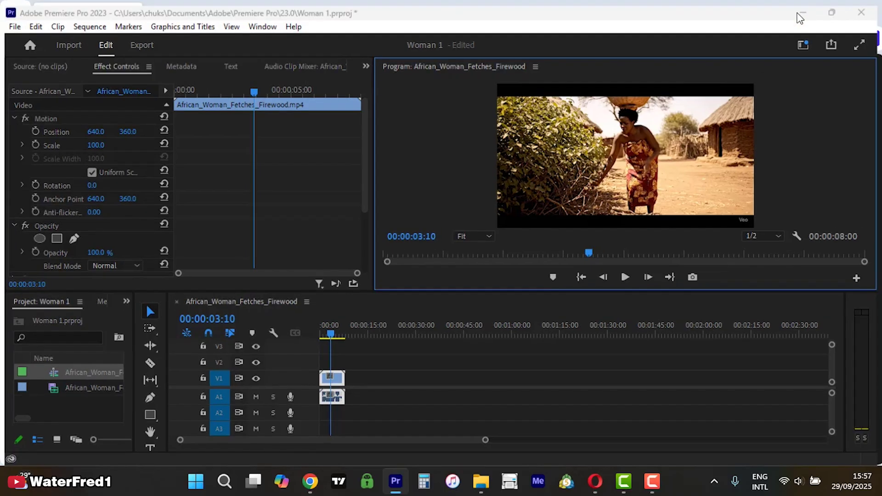
Open Epidemic Sound in a new tab via the 'E' address suggestion
{"action": "left_click", "coordinate": [588, 10]}
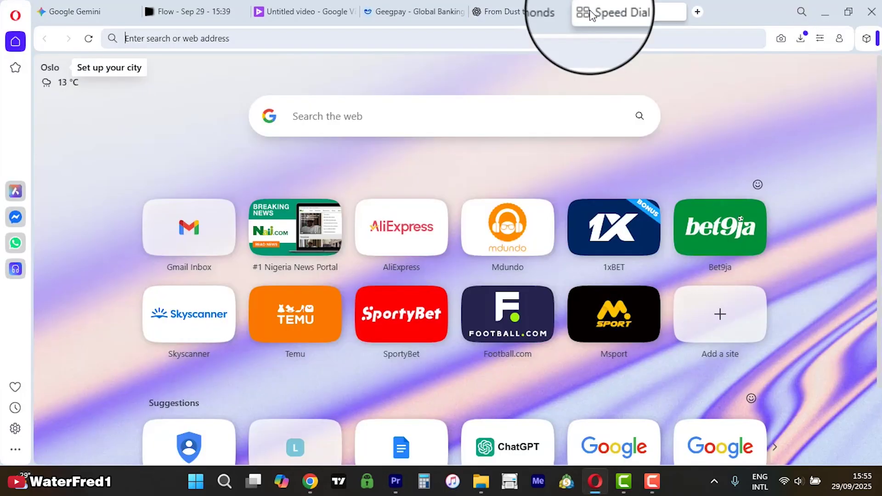
{"action": "type", "text": "E"}
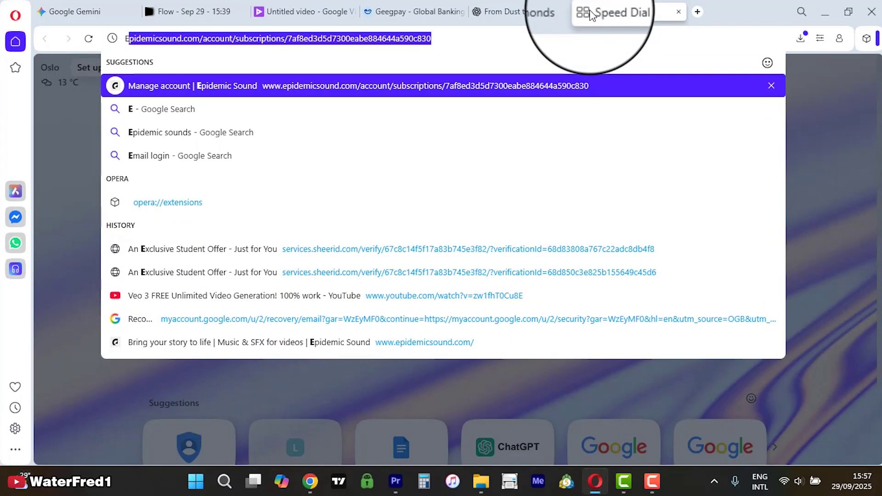
{"action": "key", "text": "Return"}
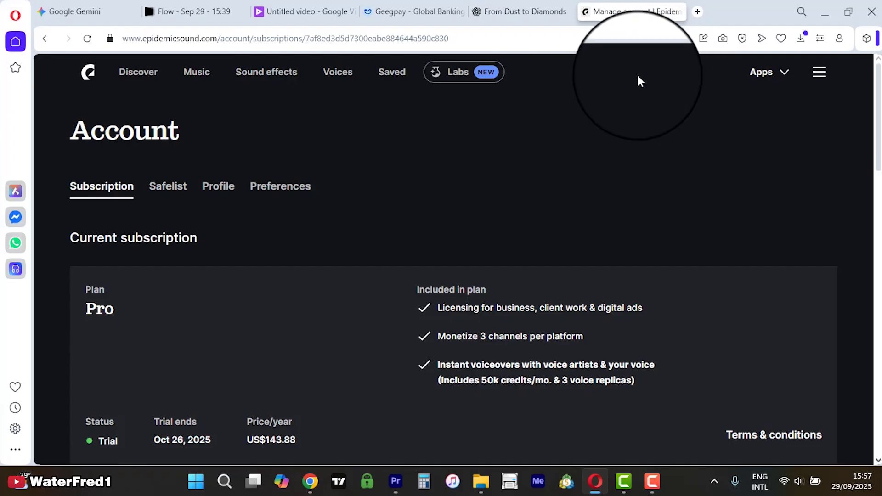
{"action": "scroll", "coordinate": [425, 165], "scroll_direction": "down", "scroll_amount": 5}
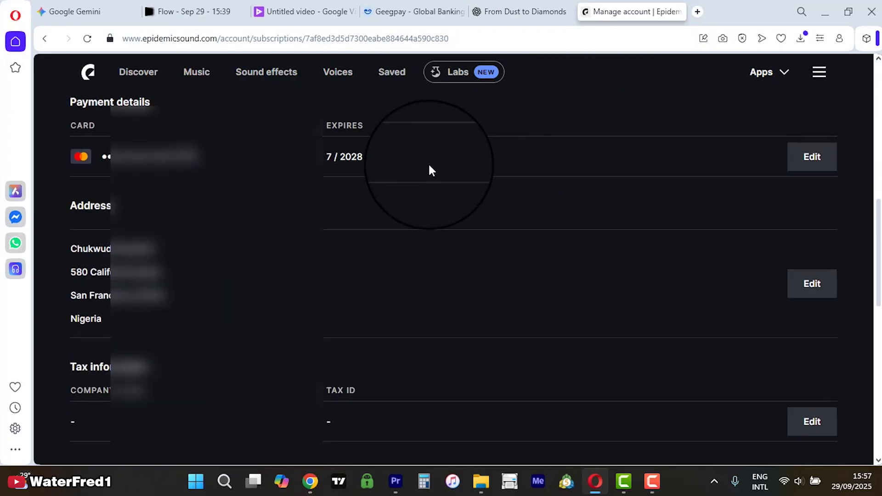
{"action": "scroll", "coordinate": [197, 74], "scroll_direction": "up", "scroll_amount": 1}
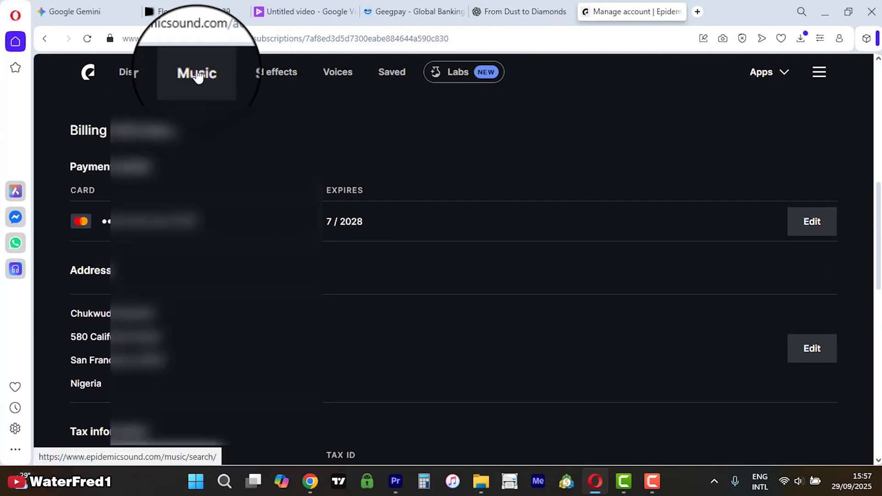
Open the Water sound effects and preview 'Waves, Ocean, Coming In On Beach, Wind, Birds'
{"action": "left_click", "coordinate": [253, 73]}
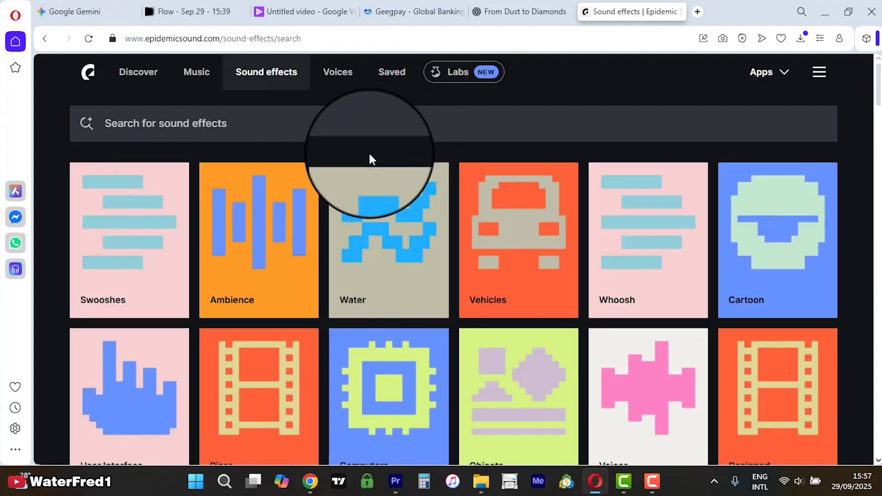
{"action": "left_click", "coordinate": [395, 248]}
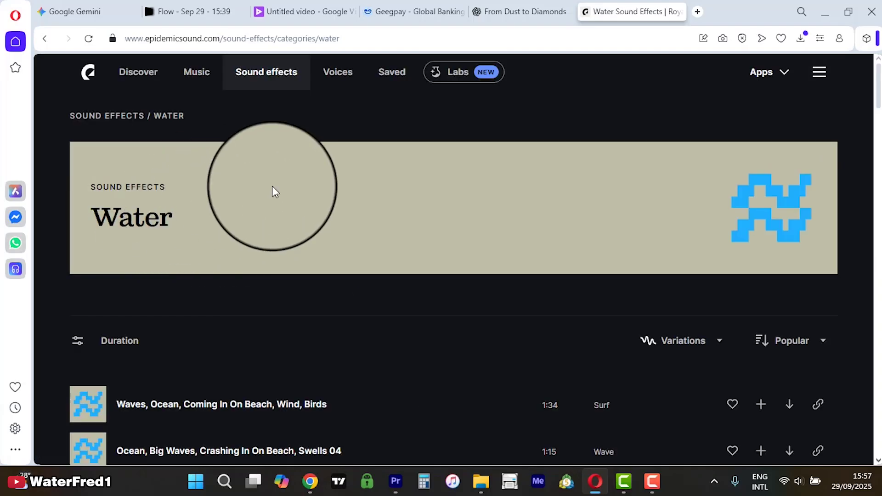
{"action": "scroll", "coordinate": [443, 294], "scroll_direction": "down", "scroll_amount": 3}
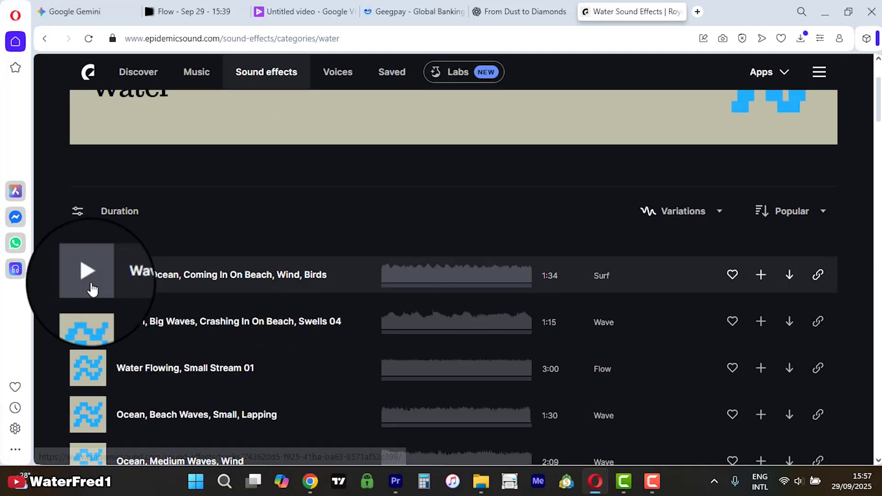
{"action": "left_click", "coordinate": [88, 281]}
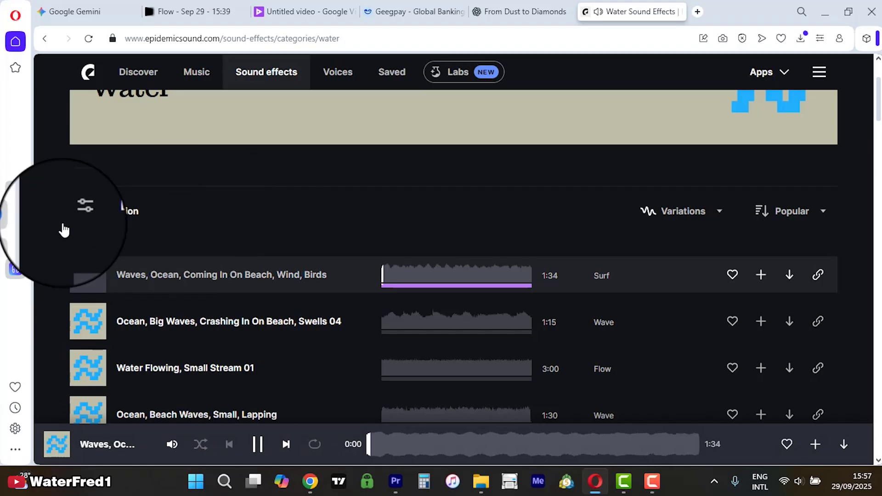
{"action": "scroll", "coordinate": [236, 249], "scroll_direction": "down", "scroll_amount": 2}
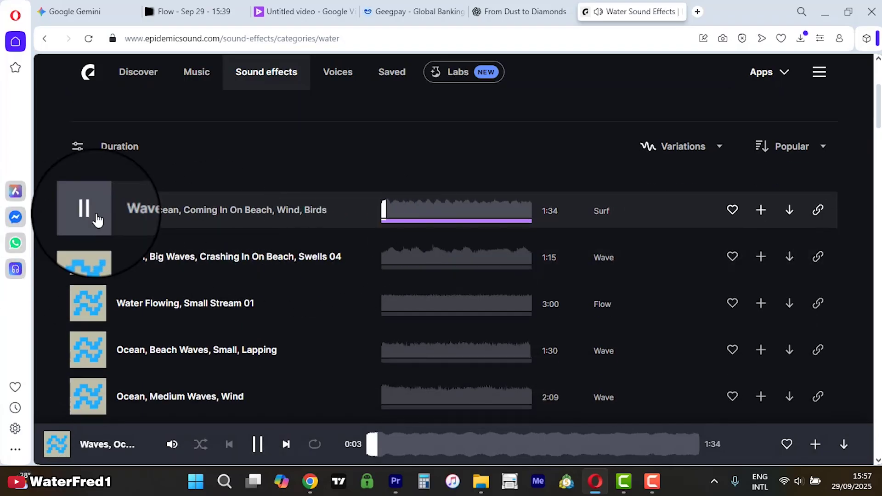